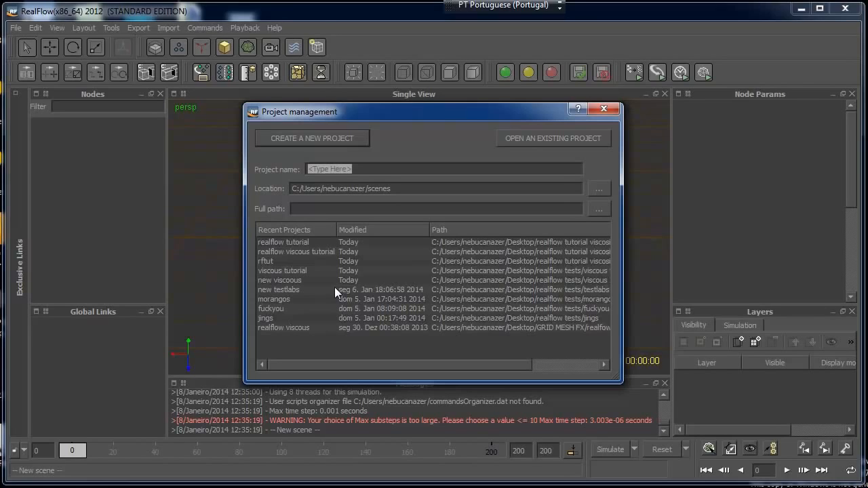
Create a new project named "realflow tutorial" in the Desktop folder "realflow tutorial viscosity"
type("re")
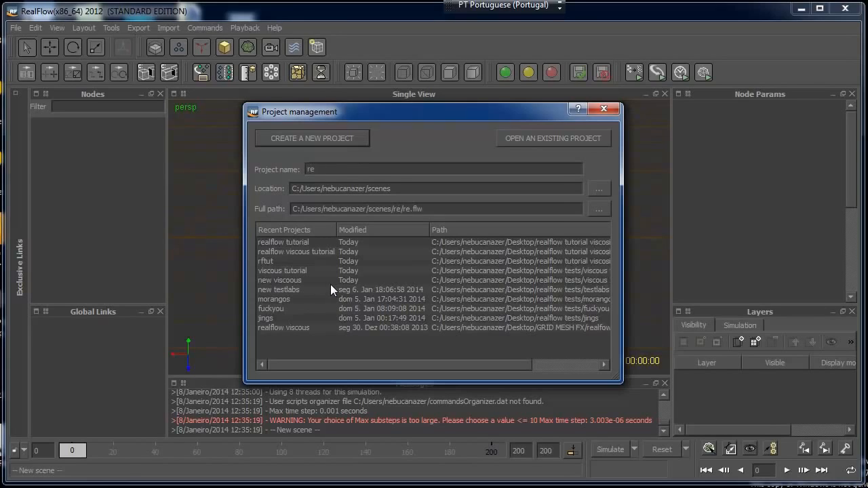
type("alflow tutorial")
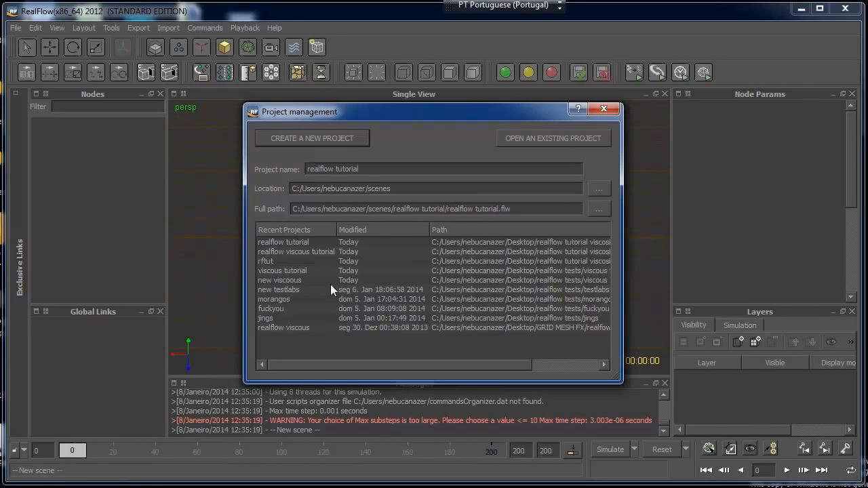
left_click(591, 188)
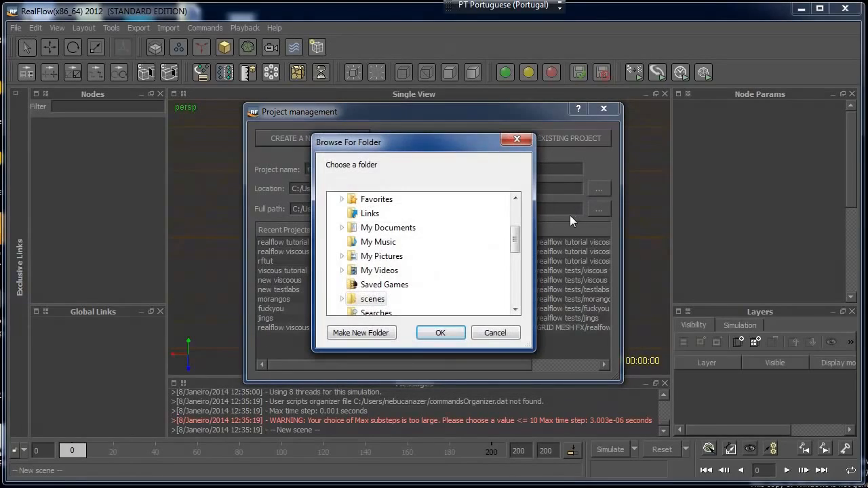
scroll(499, 307, "down", 5)
left_click(420, 285)
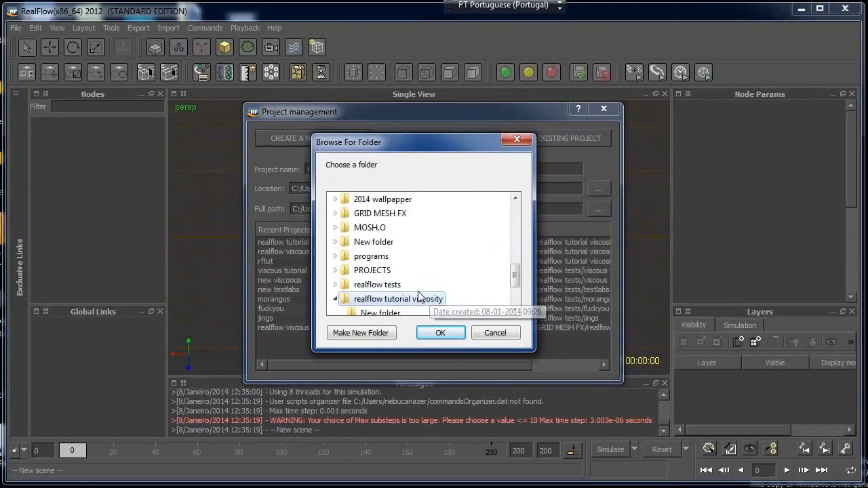
left_click(440, 332)
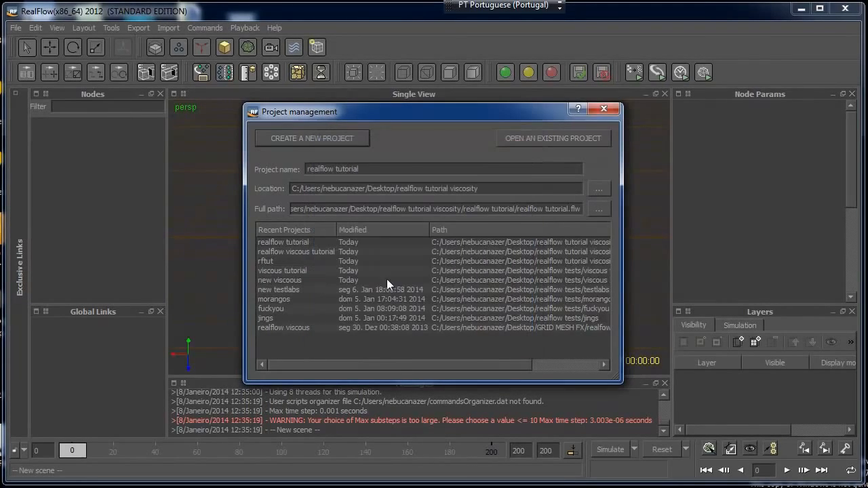
left_click(329, 142)
Add a plane object to the scene as the ground surface
left_click_drag(366, 250, 371, 213, "alt")
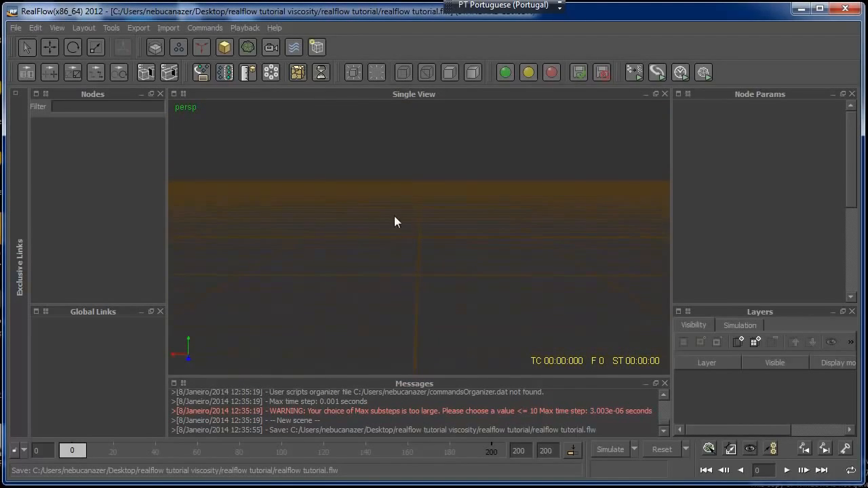
left_click(224, 47)
left_click(261, 205)
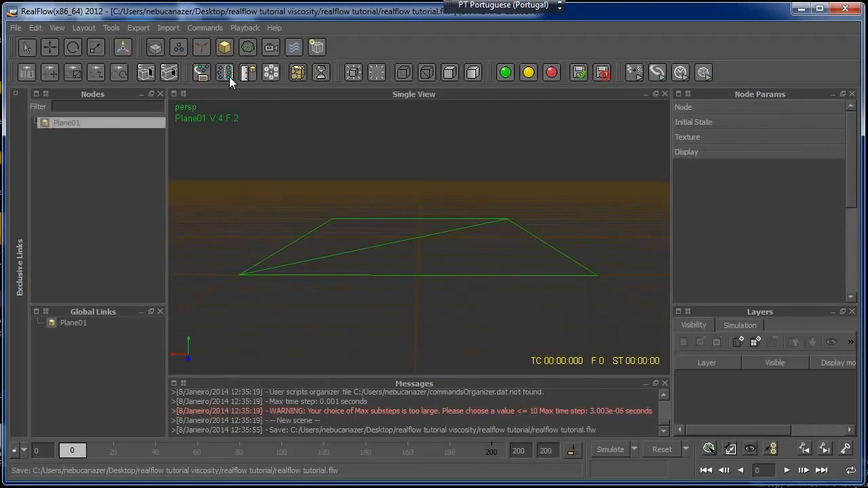
Add a k Volume daemon and a Gravity daemon to the scene
left_click(205, 49)
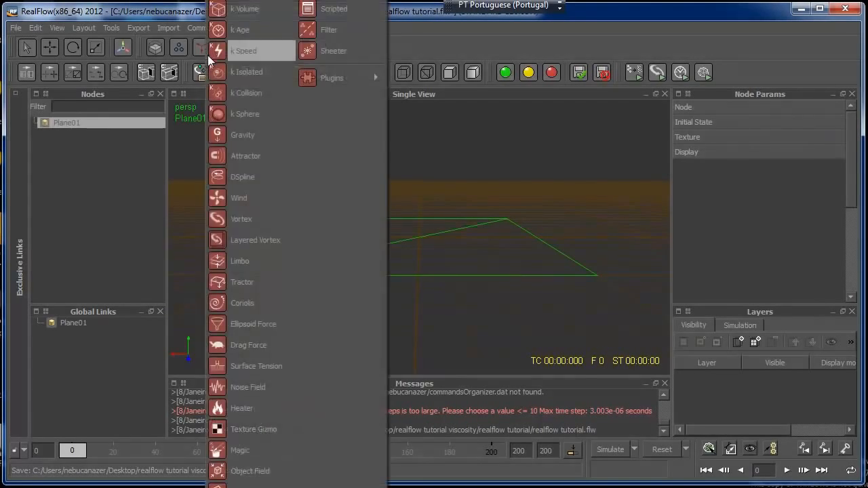
left_click(245, 10)
left_click(203, 46)
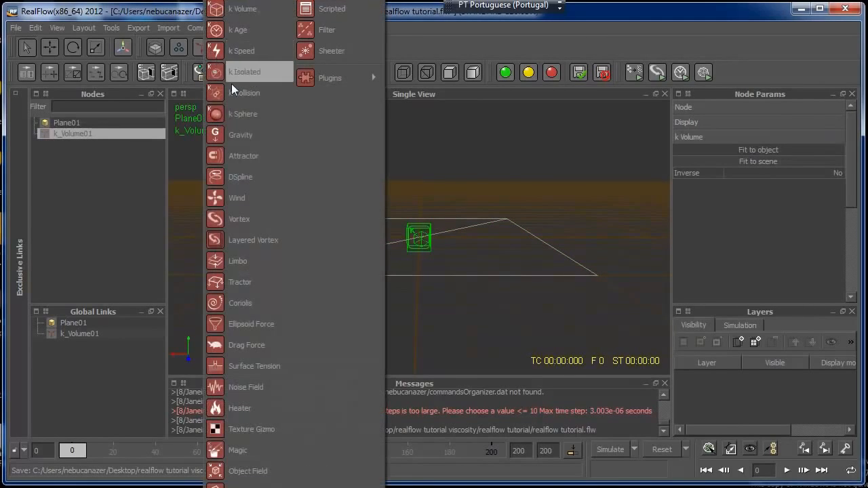
left_click(236, 149)
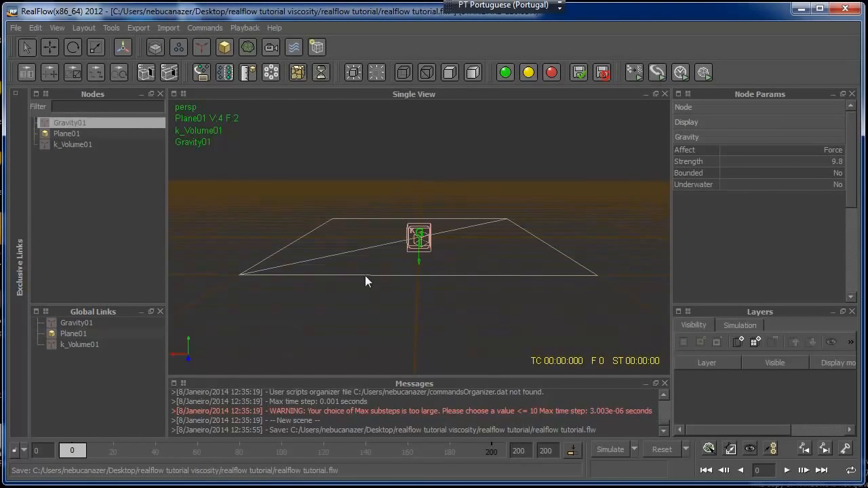
Add a Circle particle emitter and move it up above the plane to a Y position of about 5.54
left_click_drag(416, 285, 440, 328, "alt")
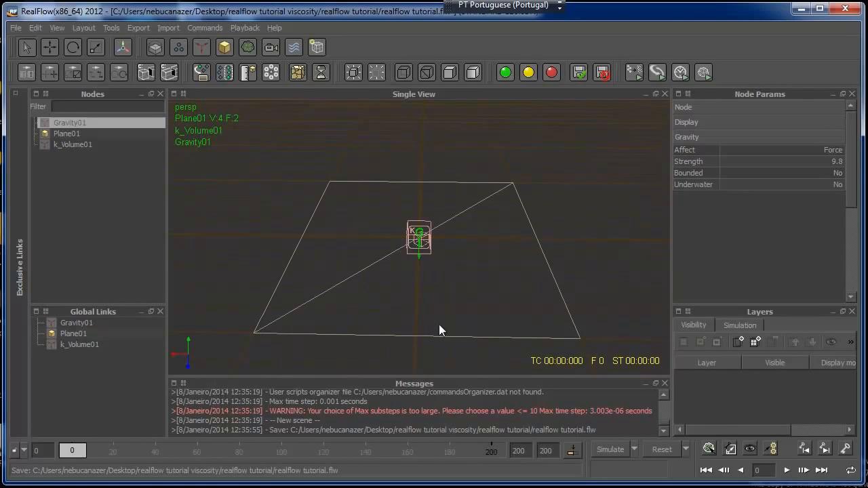
left_click(179, 46)
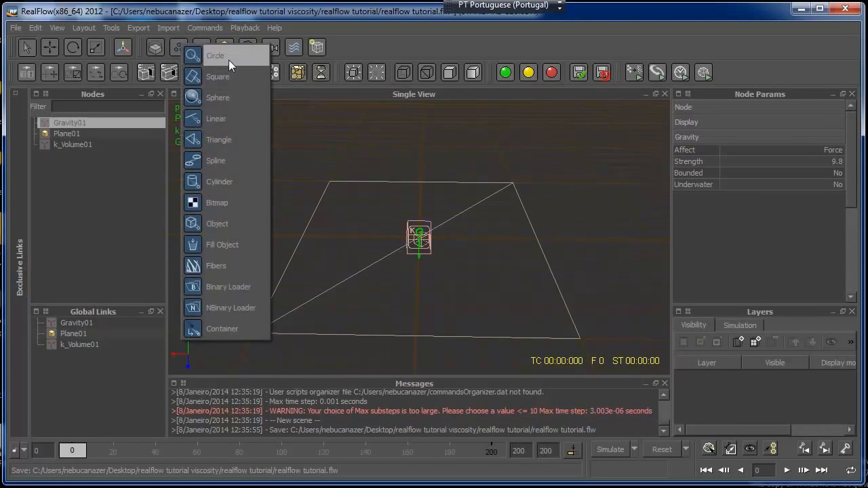
left_click(228, 59)
left_click(50, 46)
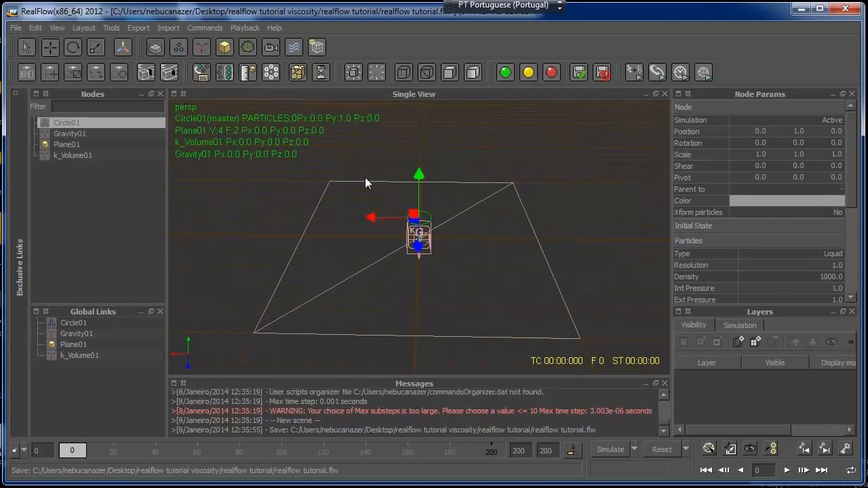
left_click_drag(418, 184, 417, 38)
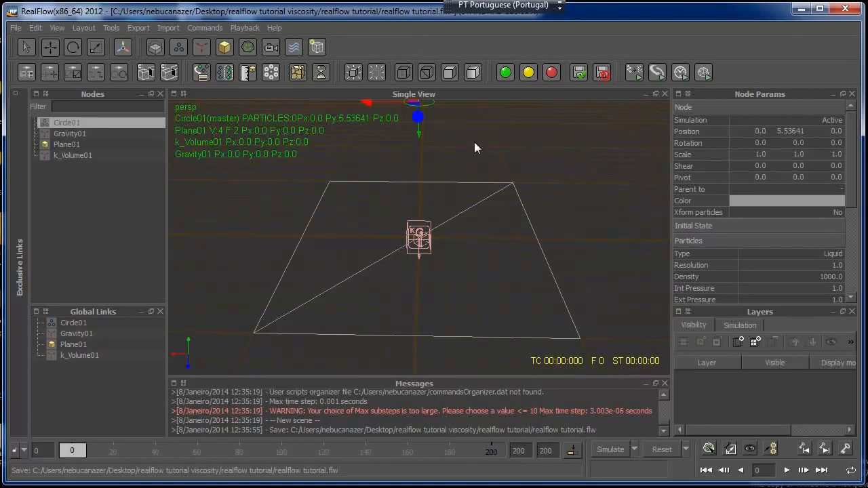
Fit the k Volume daemon to the whole scene
left_click_drag(510, 293, 463, 305, "alt")
scroll(513, 252, "down", 3)
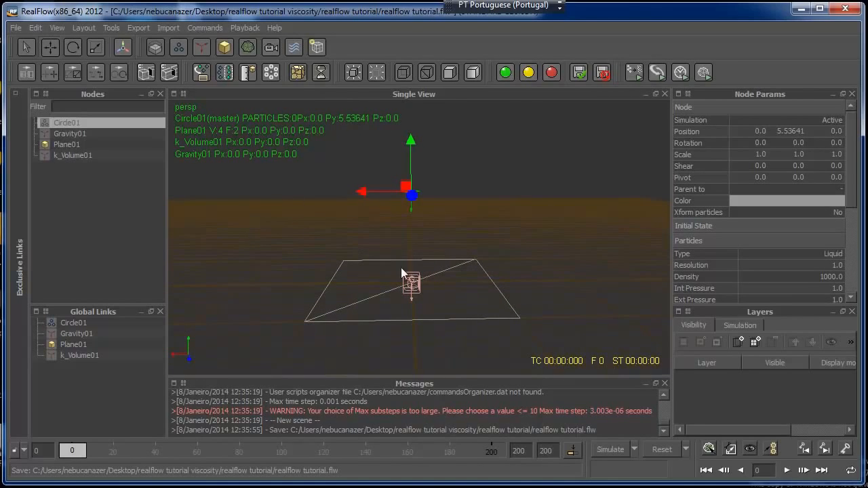
left_click(74, 155)
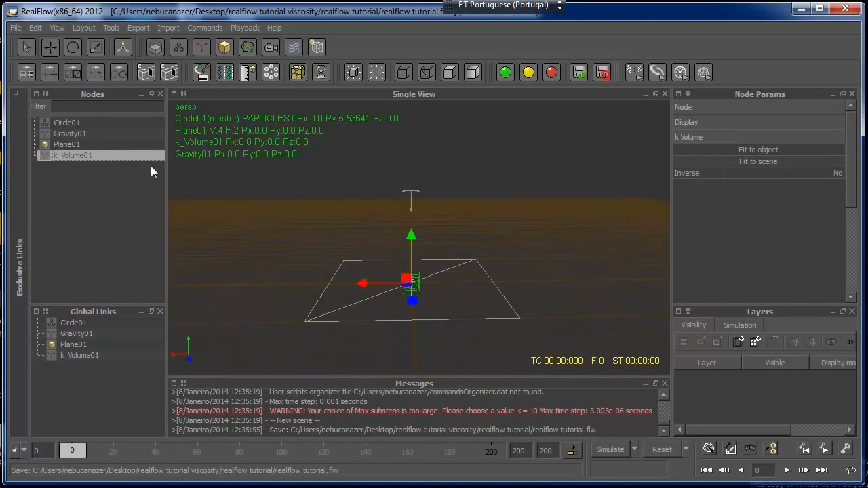
left_click(756, 162)
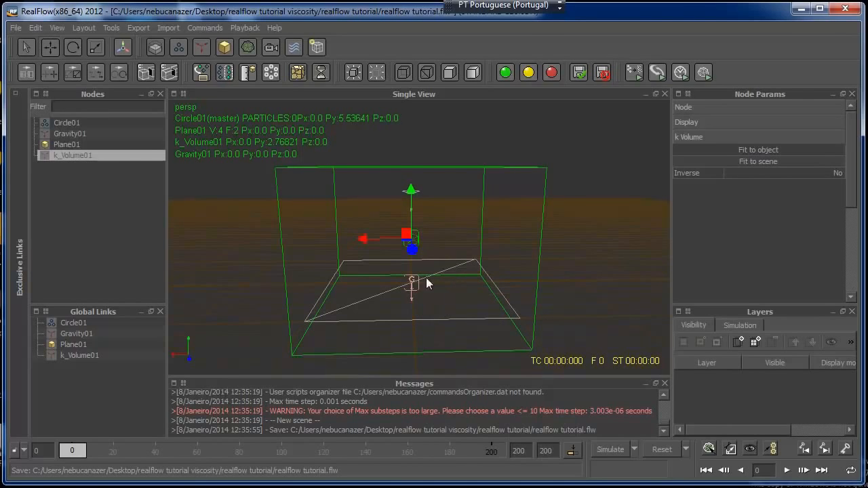
Raise the k Volume to a Y position of about 4.07, with its base just below the plane
mouse_move(479, 261)
left_mouse_down("alt")
mouse_move(403, 241)
mouse_move(487, 262)
left_mouse_up("alt")
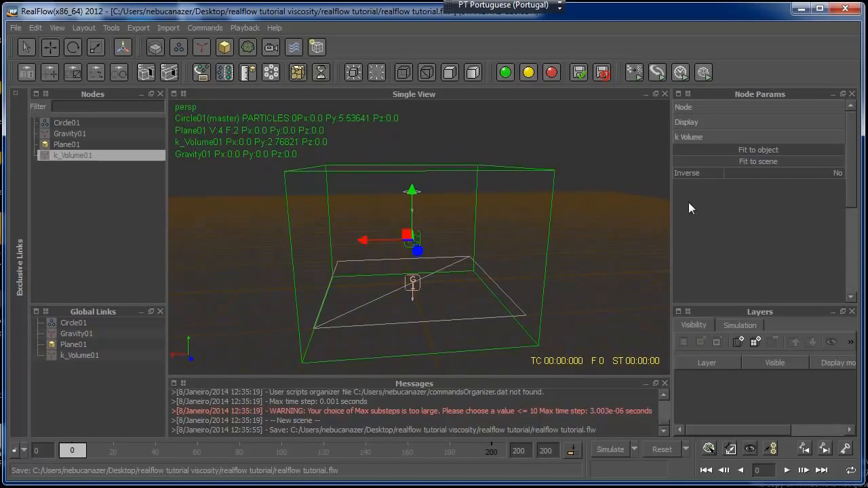
left_click_drag(589, 250, 542, 243, "alt")
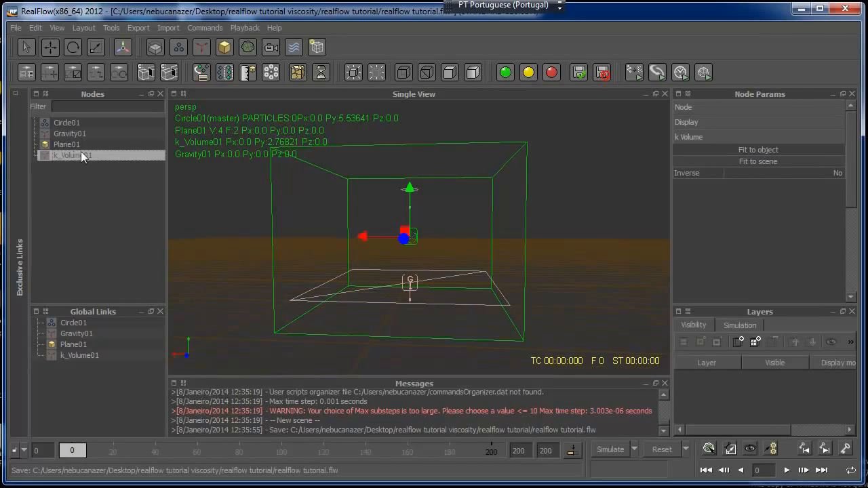
left_click_drag(409, 184, 409, 172)
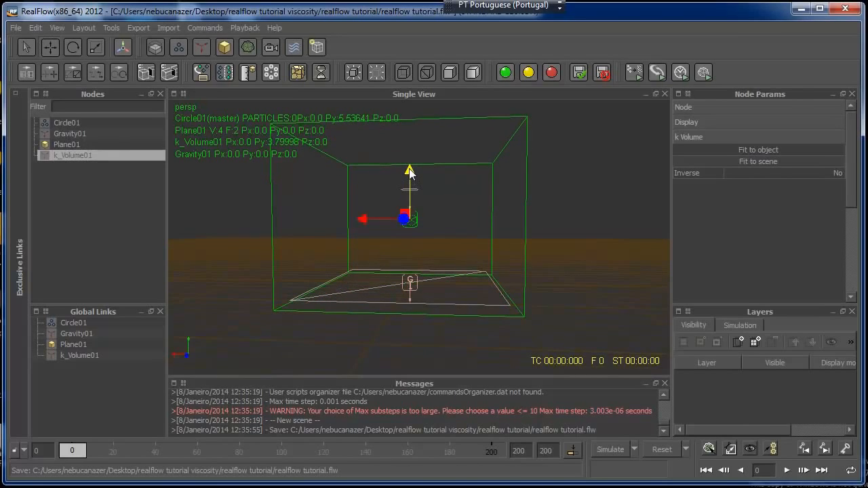
key("3")
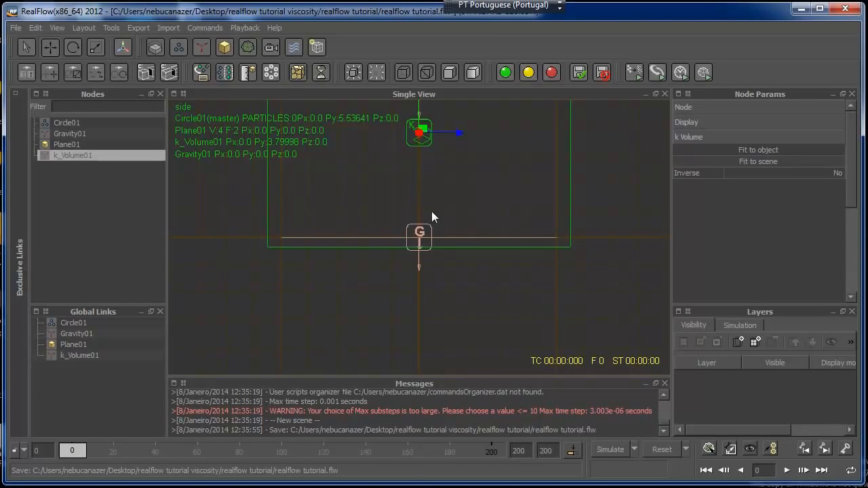
middle_click_drag(464, 187, 472, 290, "alt")
left_click_drag(427, 198, 424, 192)
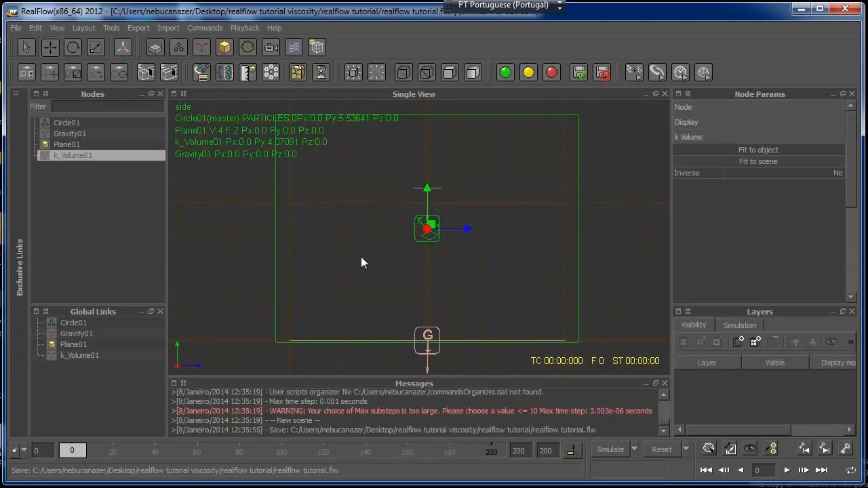
Run a test simulation in the perspective view and stop it at about frame 168
key("4")
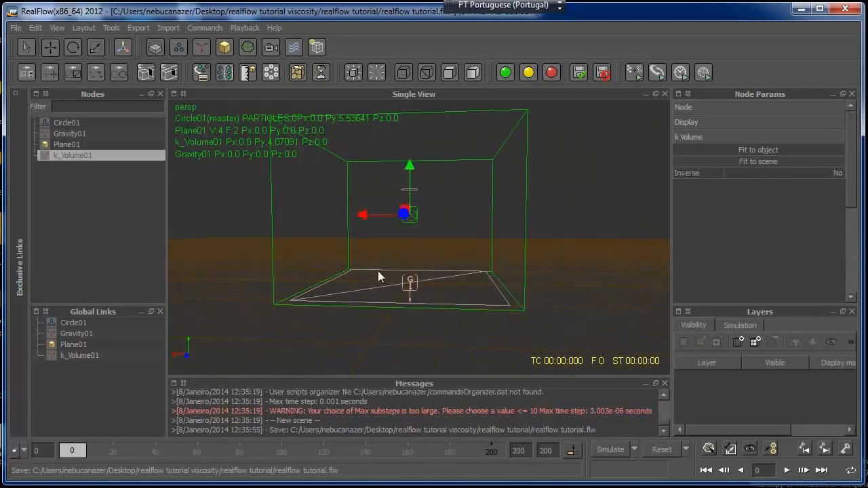
left_click_drag(425, 308, 436, 322, "alt")
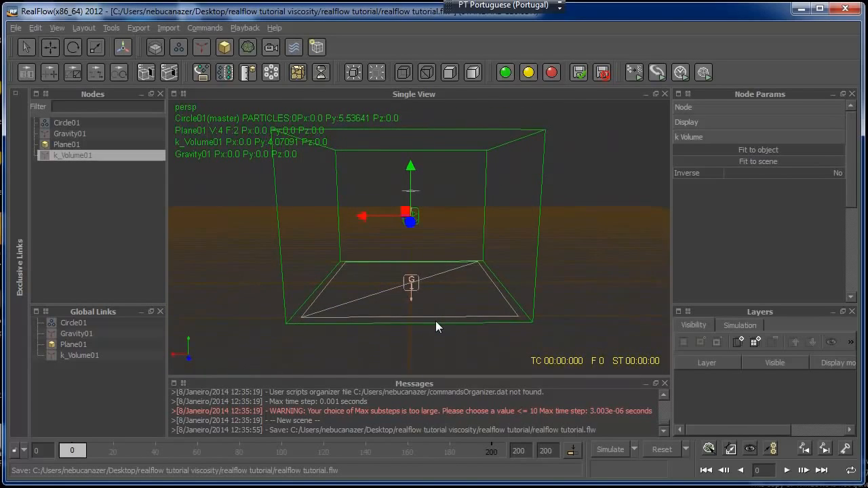
left_click(608, 449)
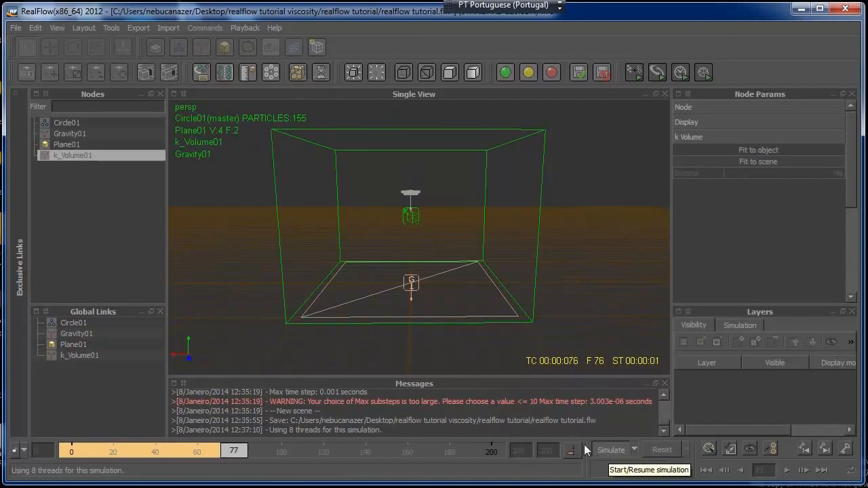
left_click(608, 449)
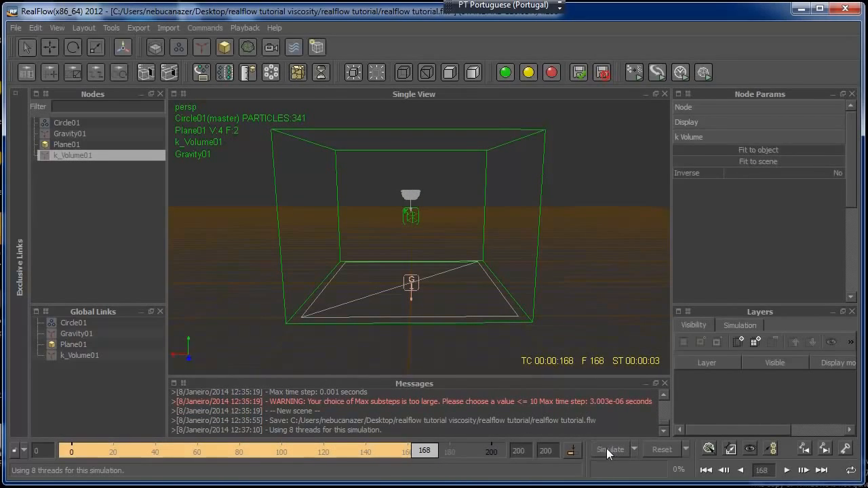
Set the simulation's FPS output to 30 in the simulation options
left_click(633, 449)
left_click(614, 477)
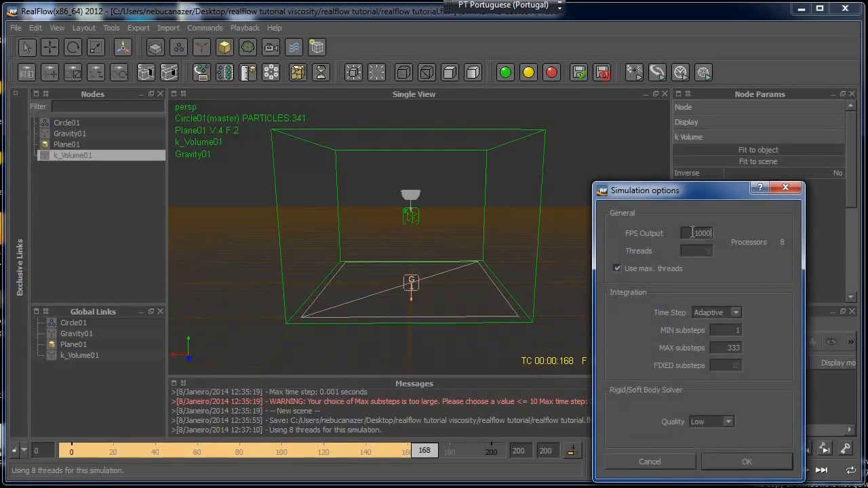
left_click_drag(692, 234, 734, 228)
type("30")
left_click(746, 463)
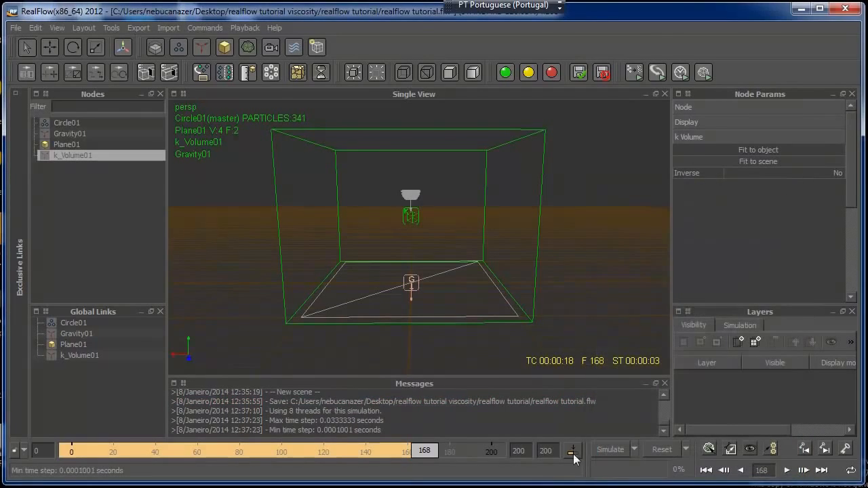
Reset the simulation data, simulate the scene again and stop at about frame 180
left_click(662, 451)
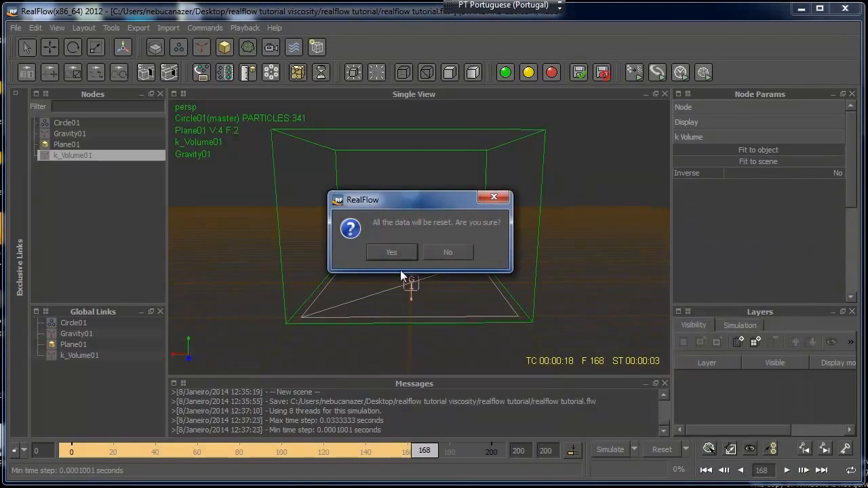
left_click(395, 254)
left_click(610, 450)
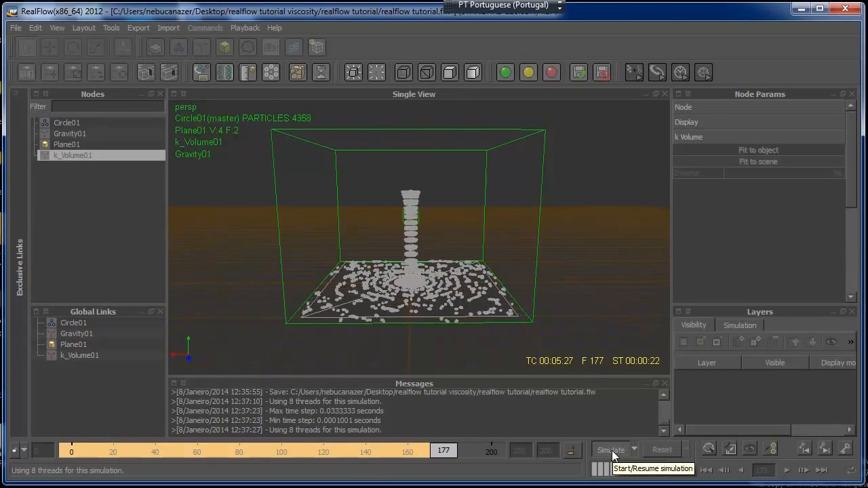
left_click(612, 451)
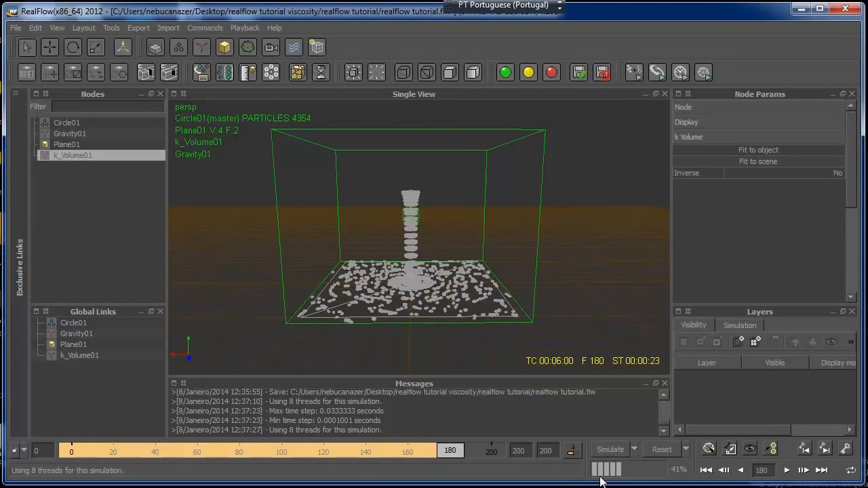
Reset the simulation data and set the circle emitter's Viscosity to 100
left_click(659, 448)
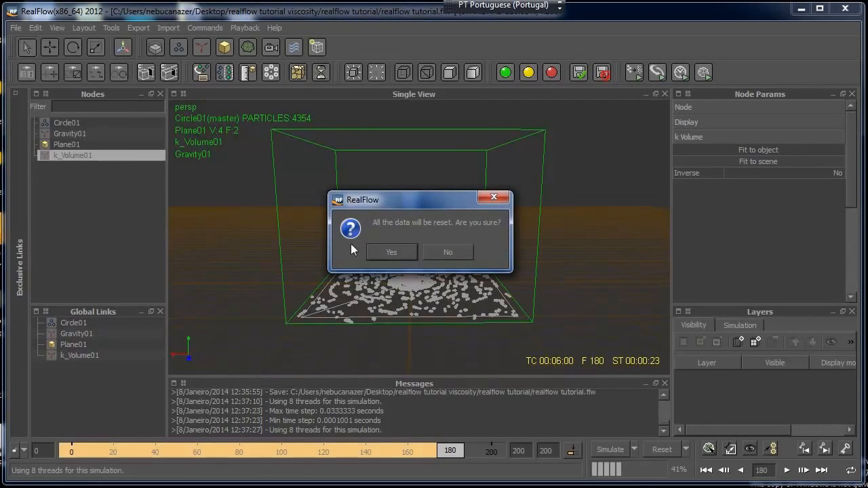
left_click(377, 253)
left_click(53, 122)
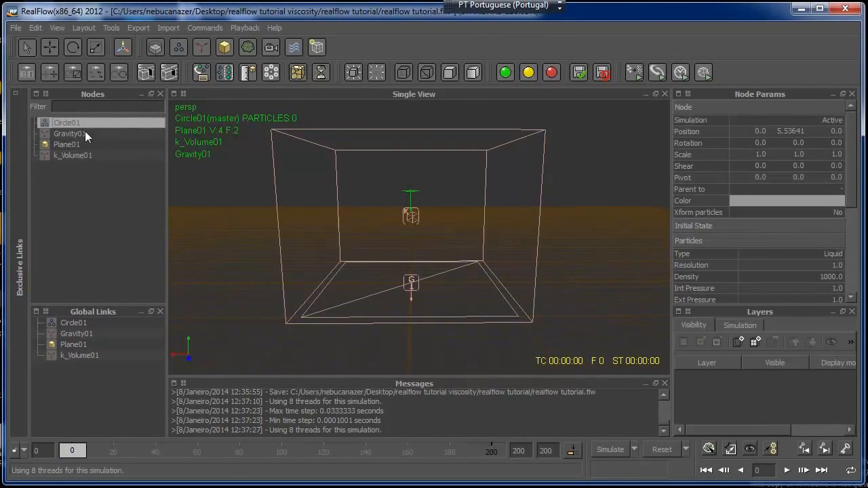
left_click_drag(855, 176, 855, 216)
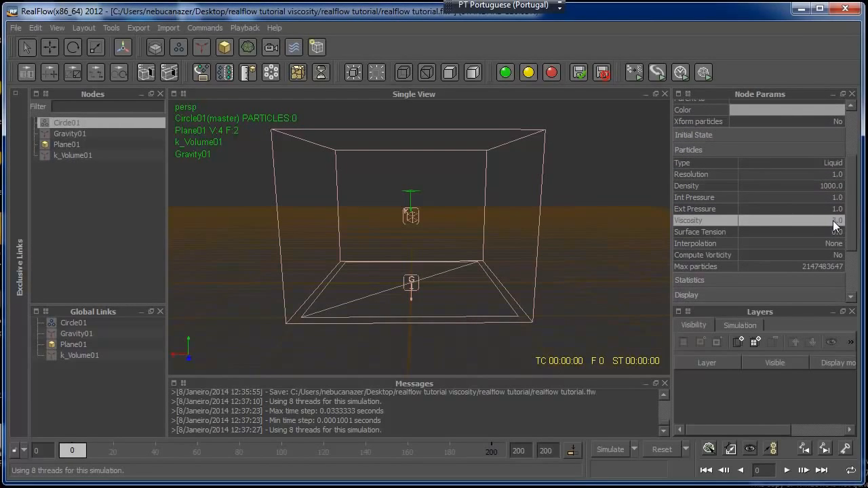
double_click(833, 221)
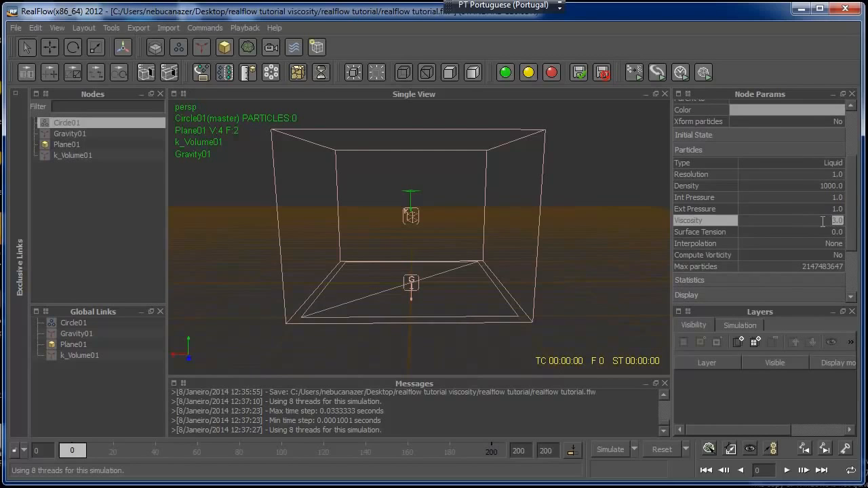
type("100")
Set the circle emitter's Ext Pressure to 7.0
double_click(828, 210)
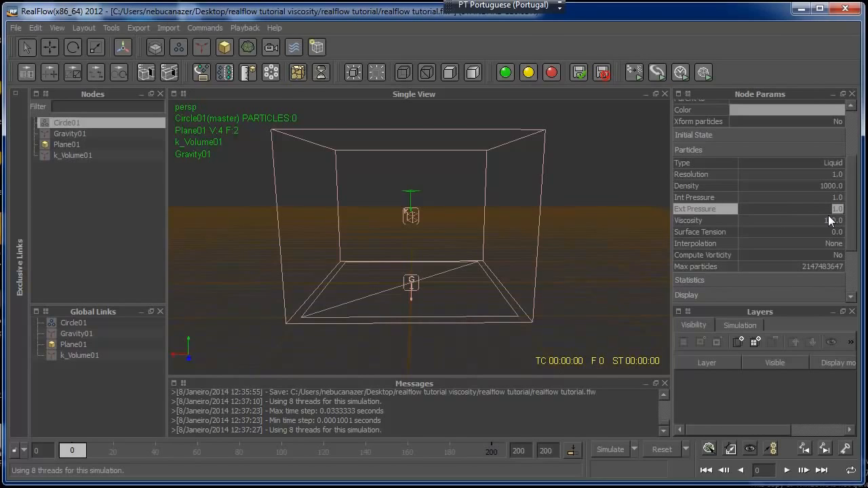
left_click_drag(853, 216, 854, 213)
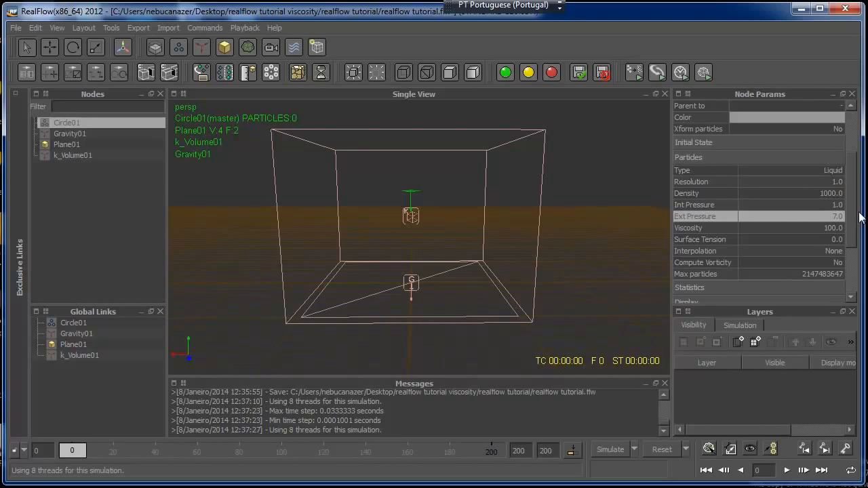
scroll(851, 216, "down", 1)
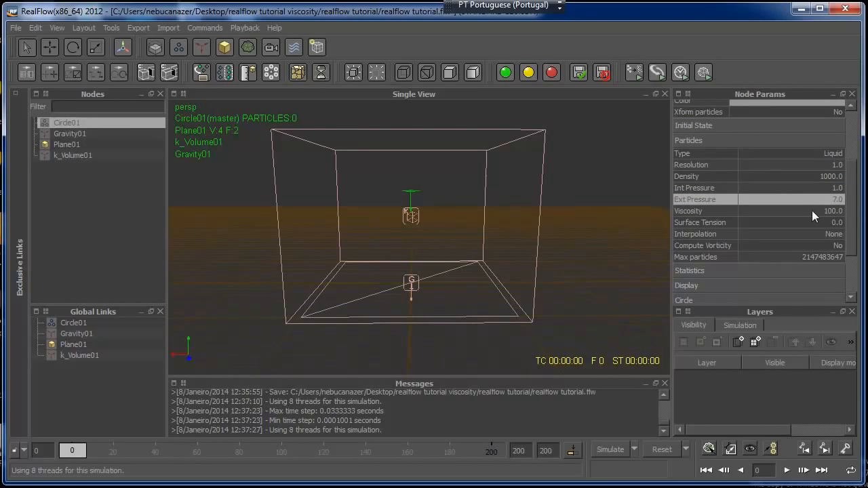
scroll(851, 237, "up", 1)
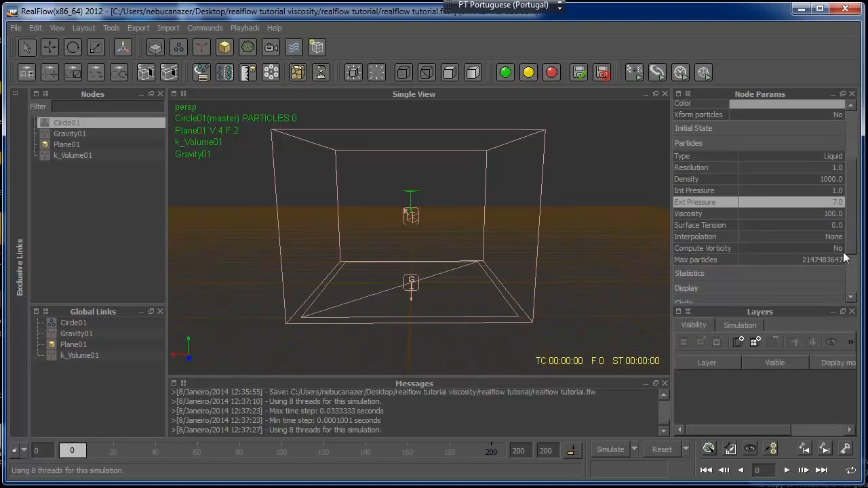
Reset the simulation data, simulate with the new viscosity and external pressure, and stop at about frame 79
left_click(671, 451)
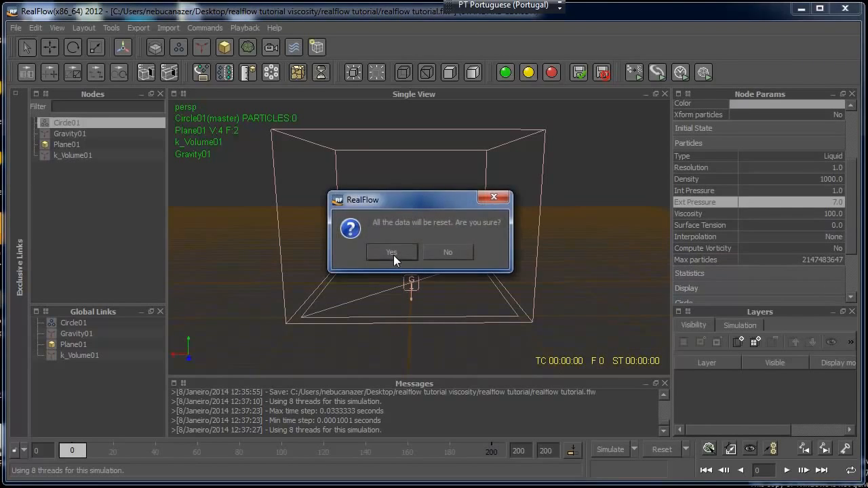
left_click(393, 255)
left_click(610, 450)
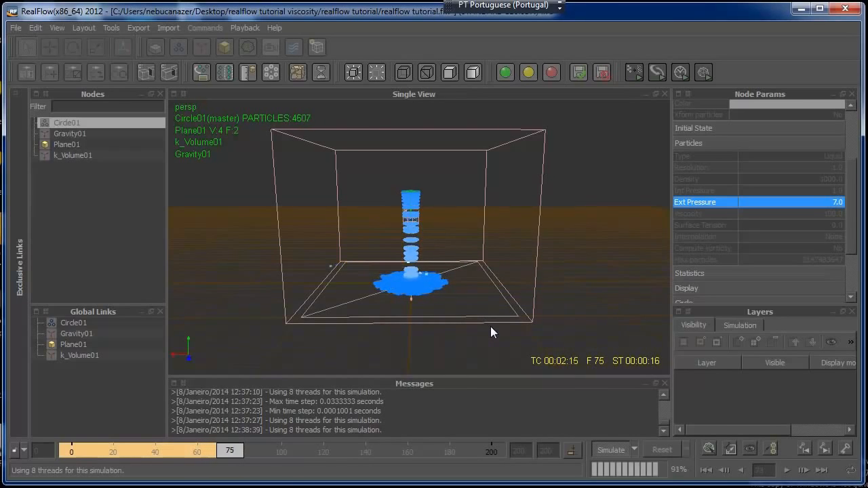
left_click(613, 449)
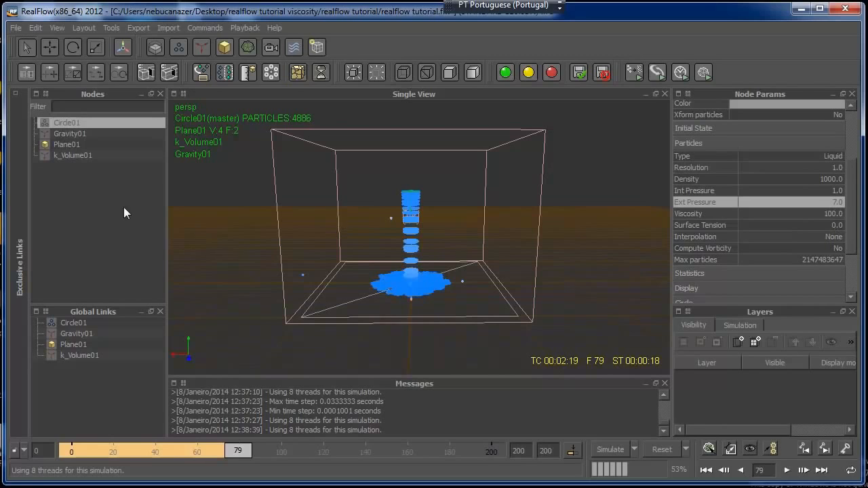
Set the ground plane's Sticky value to 100 in its particle fluid interaction parameters
left_click(68, 144)
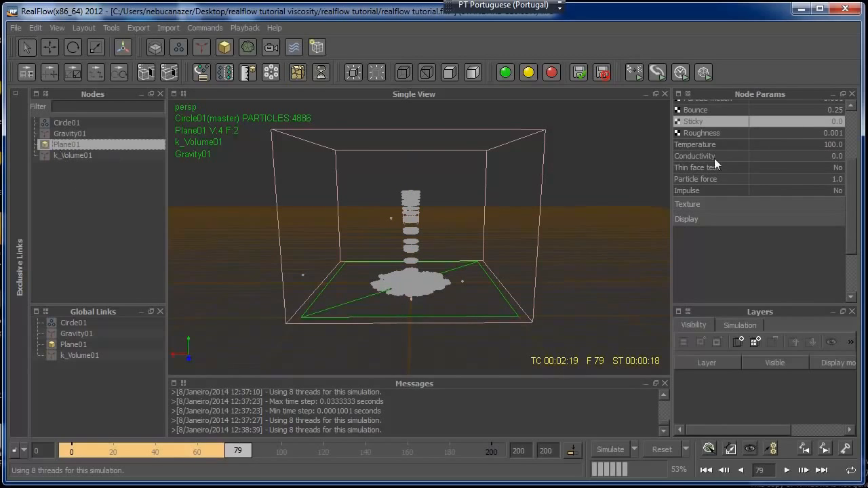
left_click_drag(852, 182, 855, 153)
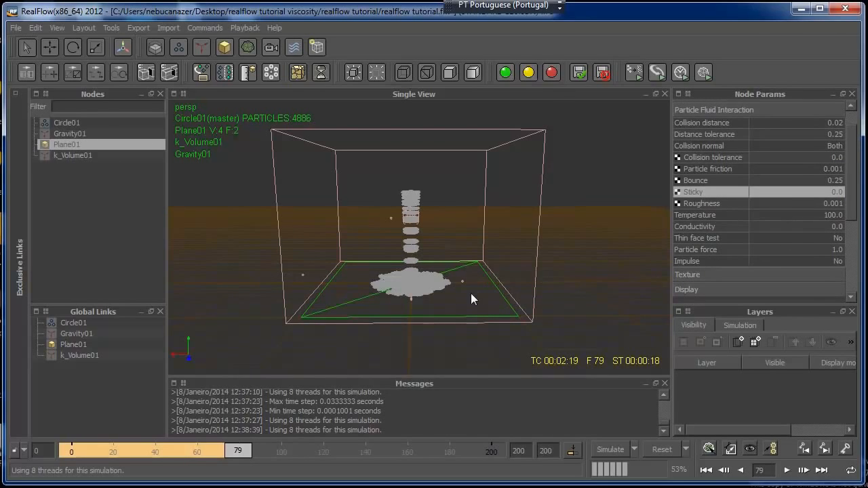
double_click(835, 192)
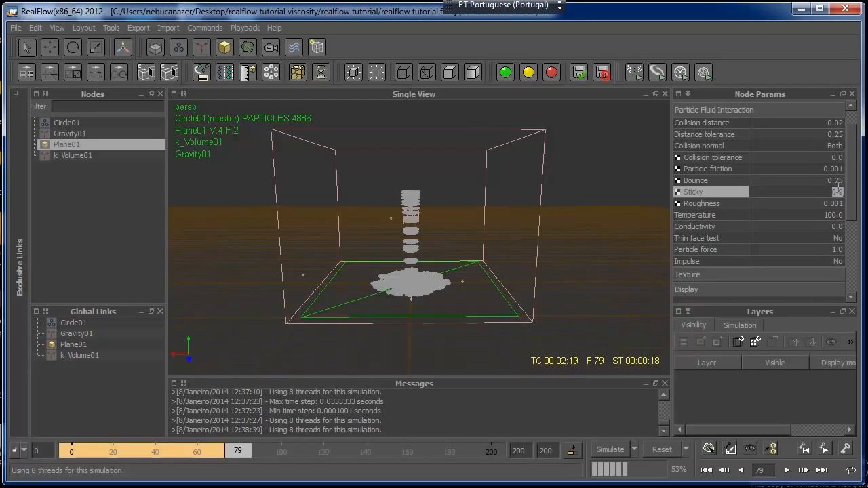
left_click(127, 124)
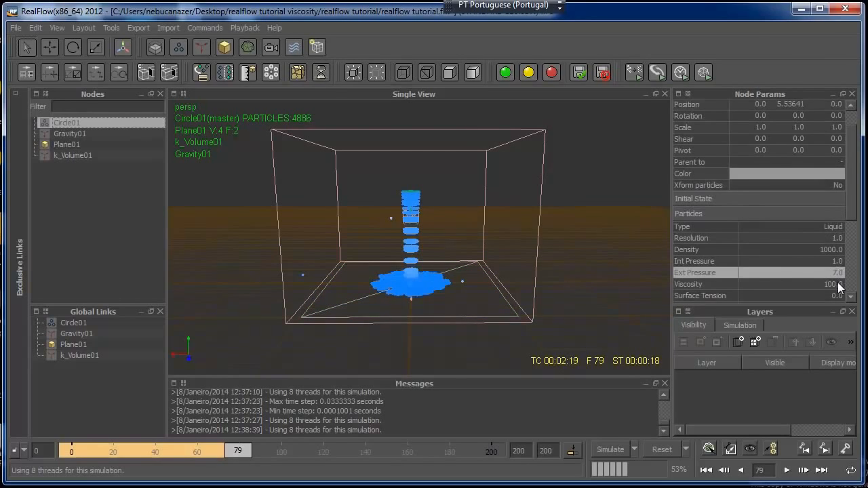
left_click_drag(851, 202, 840, 244)
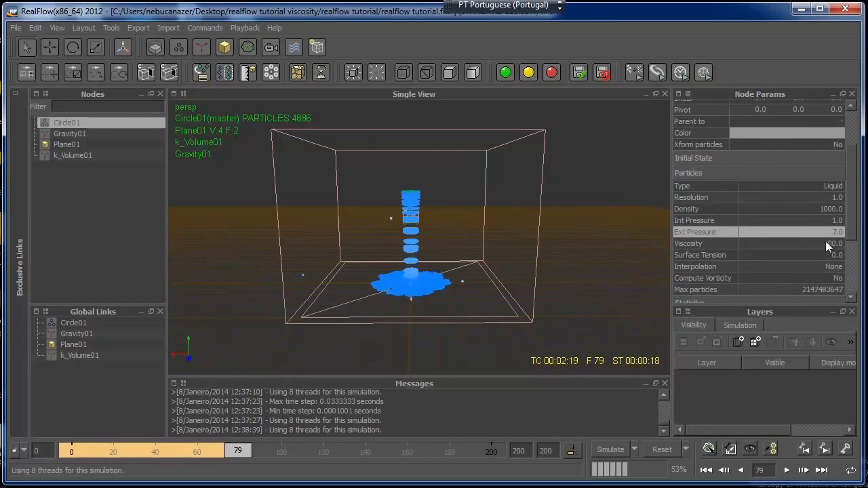
left_click(50, 144)
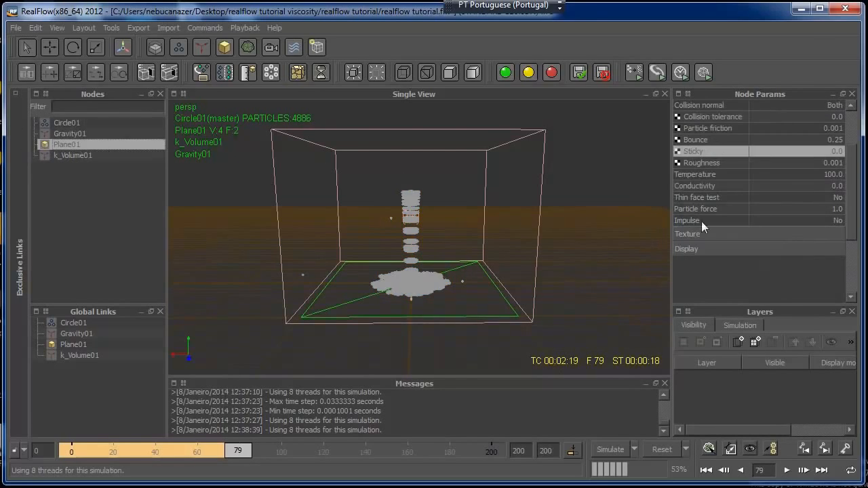
left_click(833, 151)
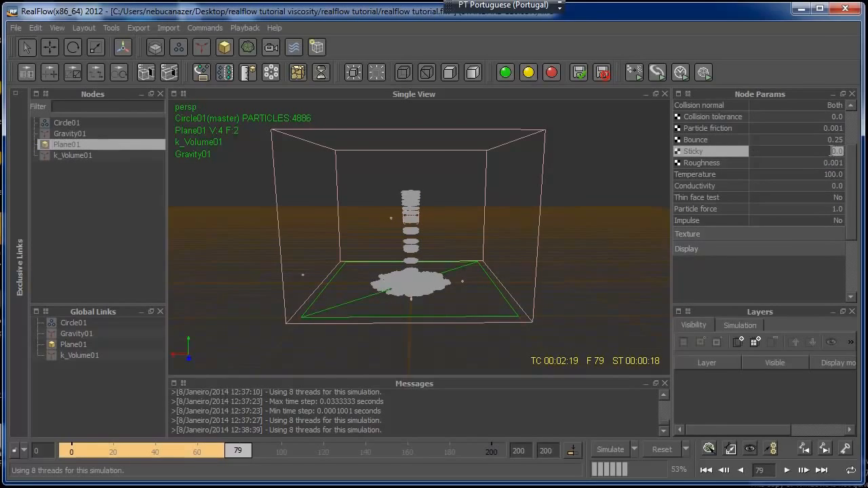
type("1")
Set the ground plane's Bounce to 0.001
left_click(836, 139)
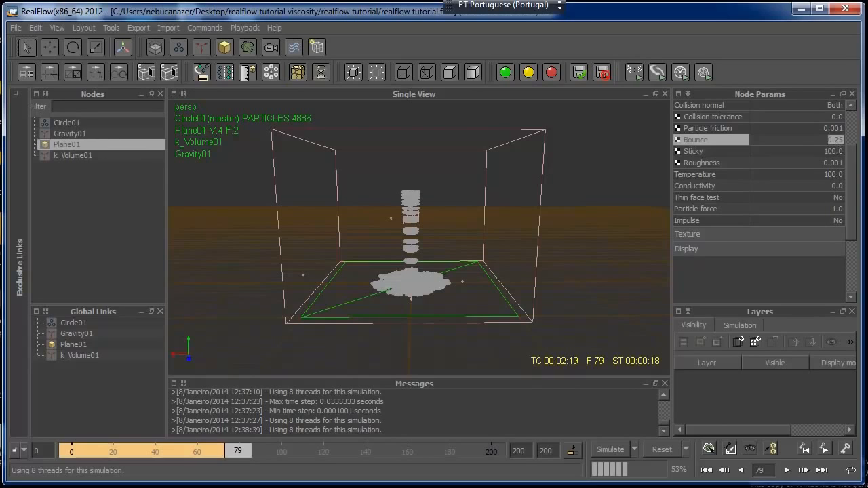
type("001")
left_click_drag(851, 159, 851, 155)
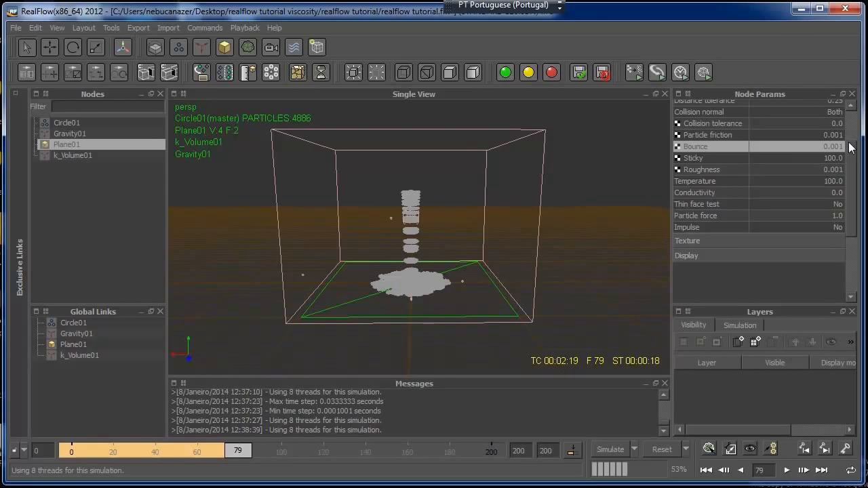
left_click_drag(851, 166, 664, 404)
Reset and simulate the scene again, stop at about frame 79, and check the fluid in side, front and perspective views
left_click(662, 448)
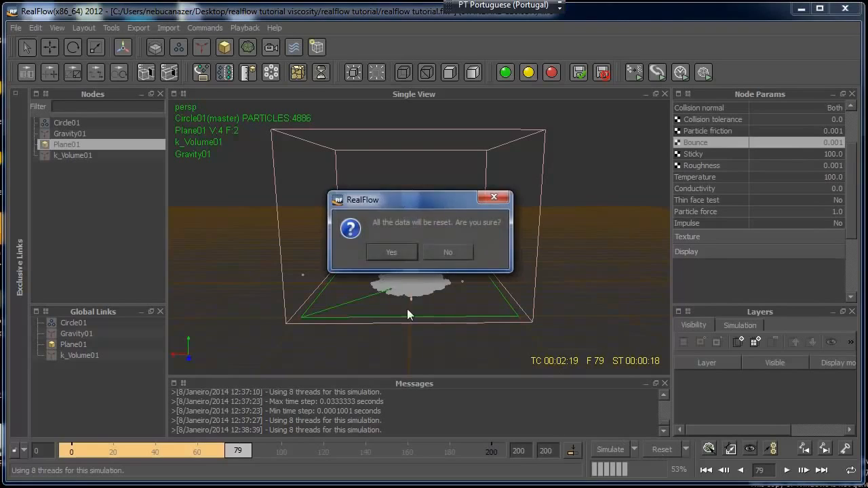
left_click(390, 252)
left_click(607, 449)
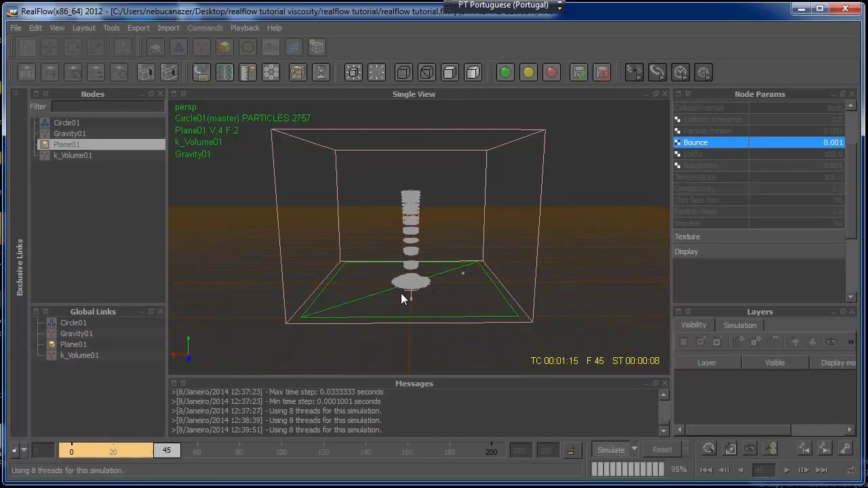
key("3")
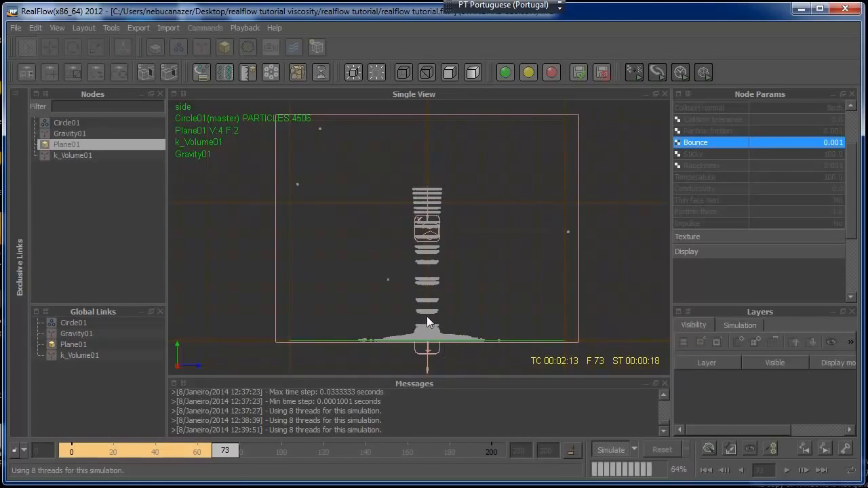
left_click(607, 451)
key("2")
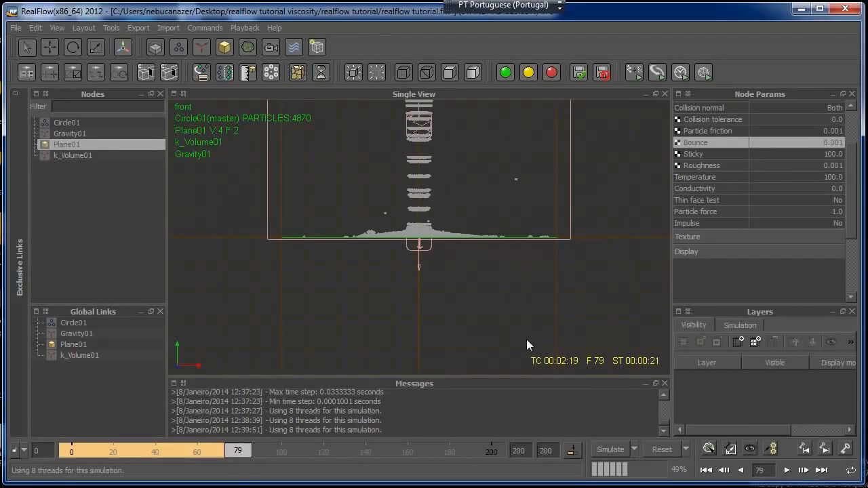
key("4")
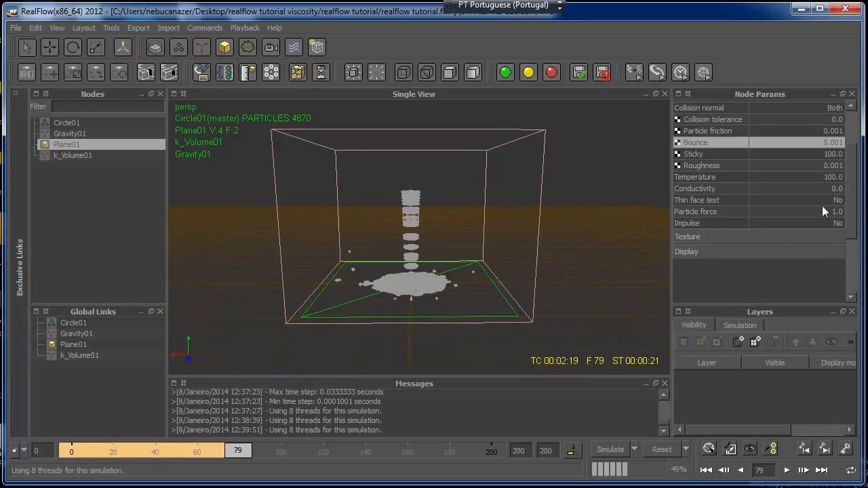
Set the circle emitter's Speed to 10
scroll(852, 211, "down", 3)
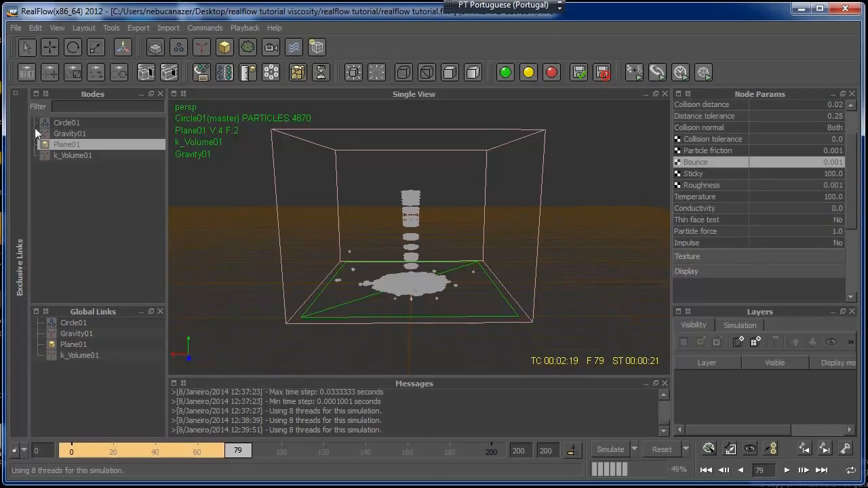
left_click(66, 123)
scroll(855, 161, "down", 3)
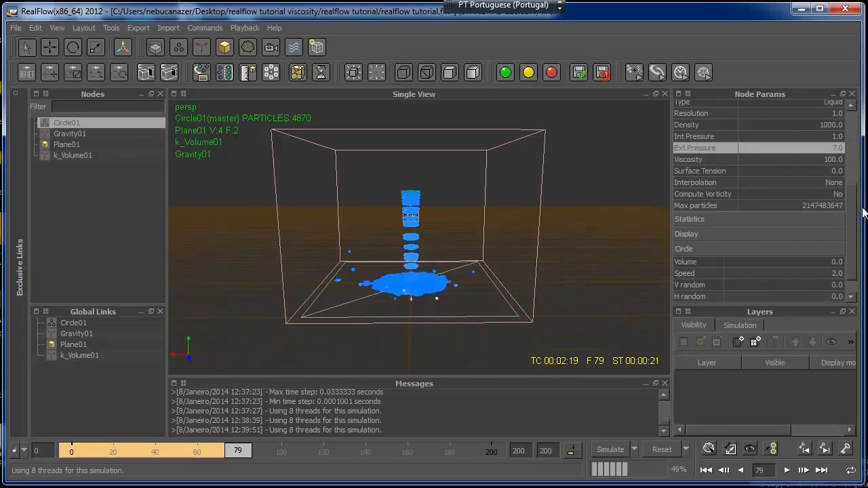
left_click(836, 273)
left_click(838, 272)
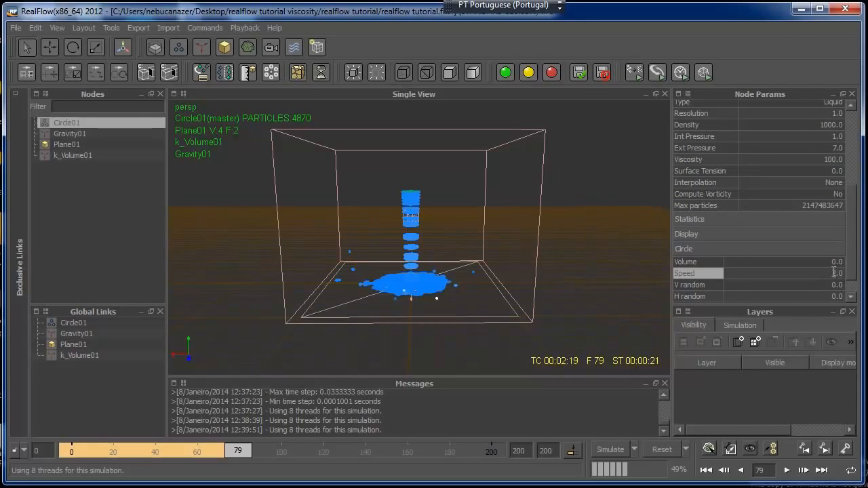
key("BackSpace")
type("10")
key("Return")
scroll(856, 261, "down", 1)
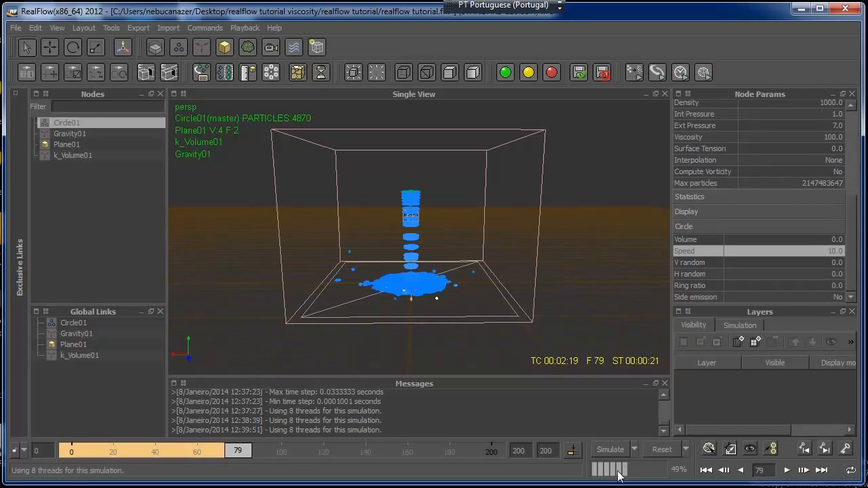
Reset and simulate with the faster emitter, stop at about frame 38, and inspect the fluid in perspective and side views
left_click(653, 450)
left_click(412, 255)
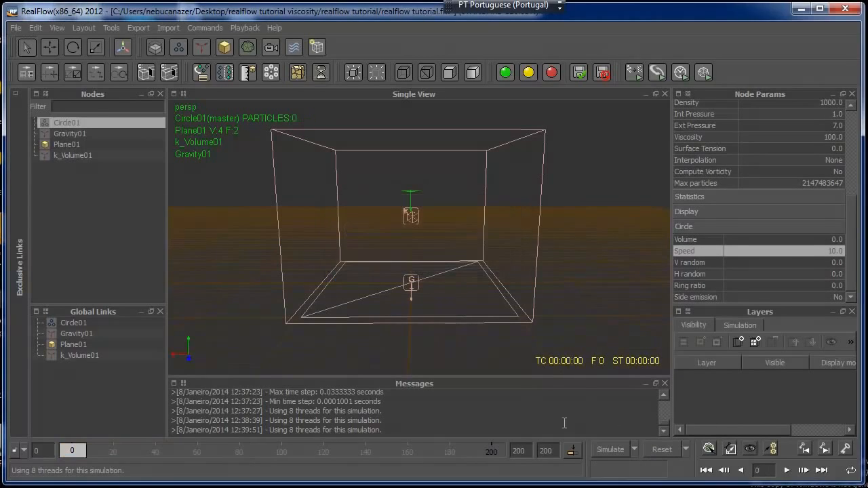
left_click(603, 450)
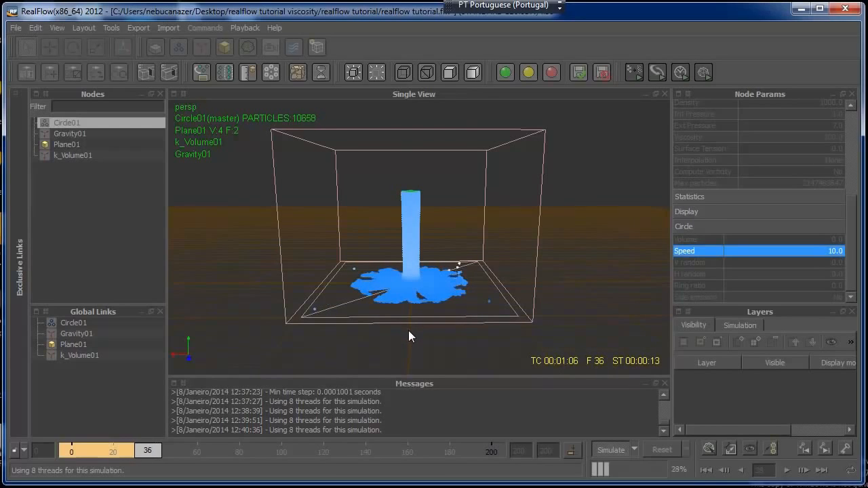
left_click(599, 447)
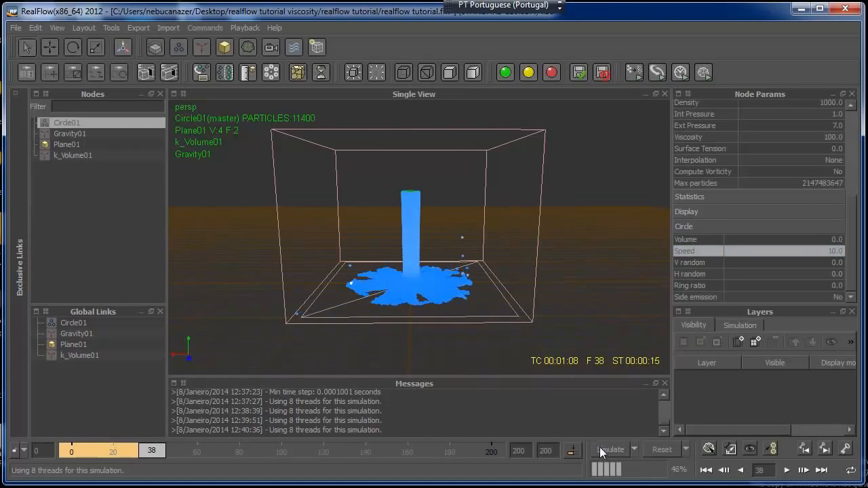
left_click_drag(490, 324, 473, 289, "alt")
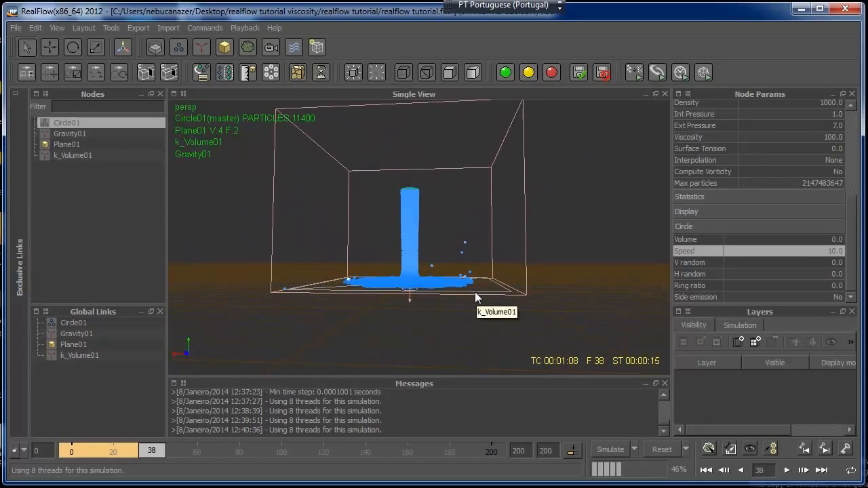
key("3")
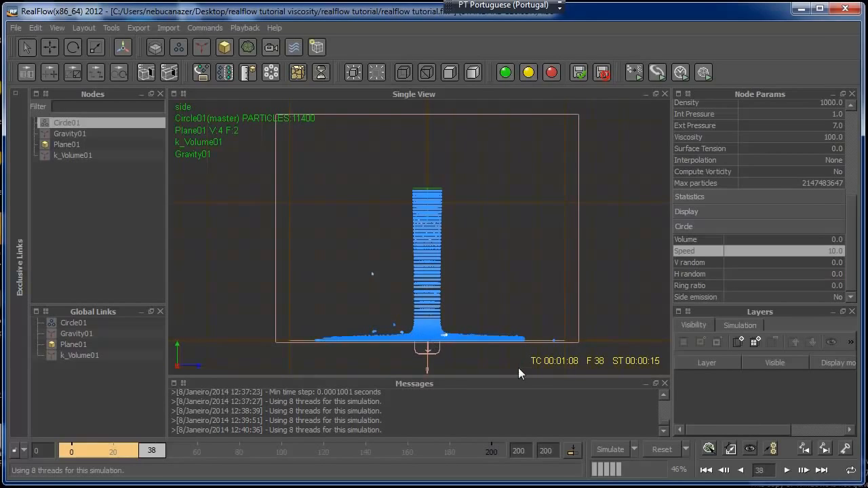
Set the simulation's minimum substeps to 100 and maximum substeps to 200, keeping the adaptive time step
left_click(635, 448)
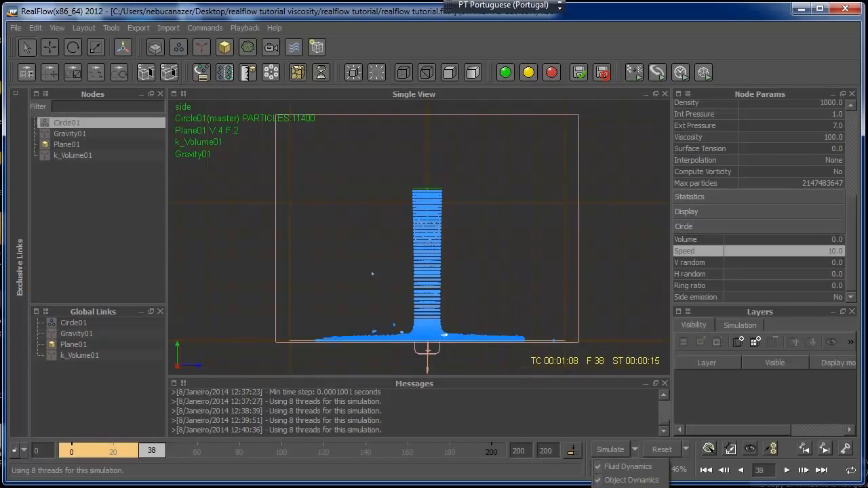
left_click(614, 469)
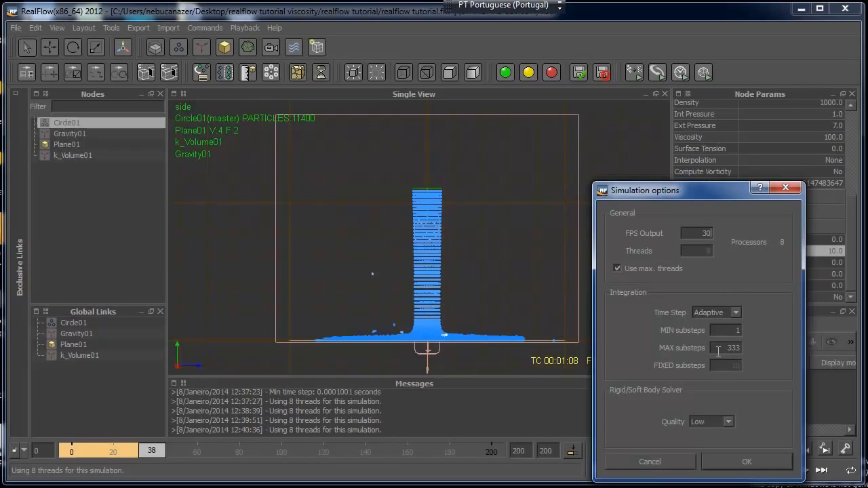
double_click(733, 331)
type("100")
key("Tab")
left_click(730, 461)
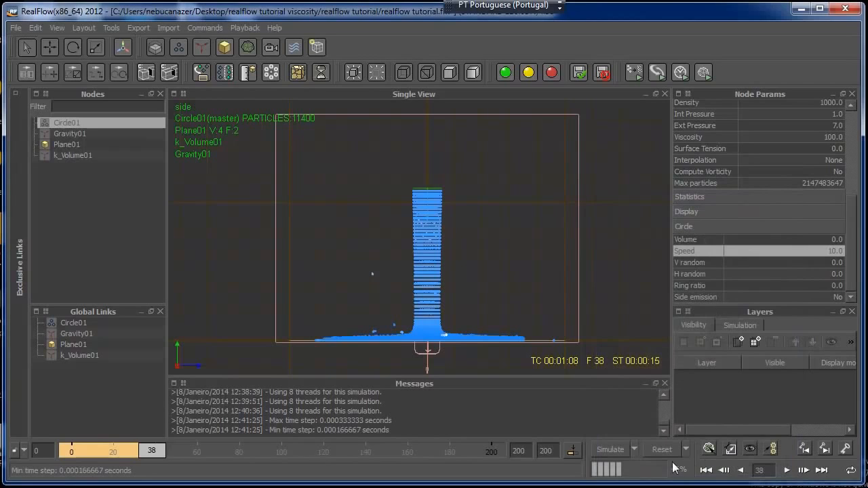
Reset and simulate again, stop at about frame 38, and examine the fluid in perspective view, scrubbing back to about frame 31
left_click(660, 448)
left_click(376, 252)
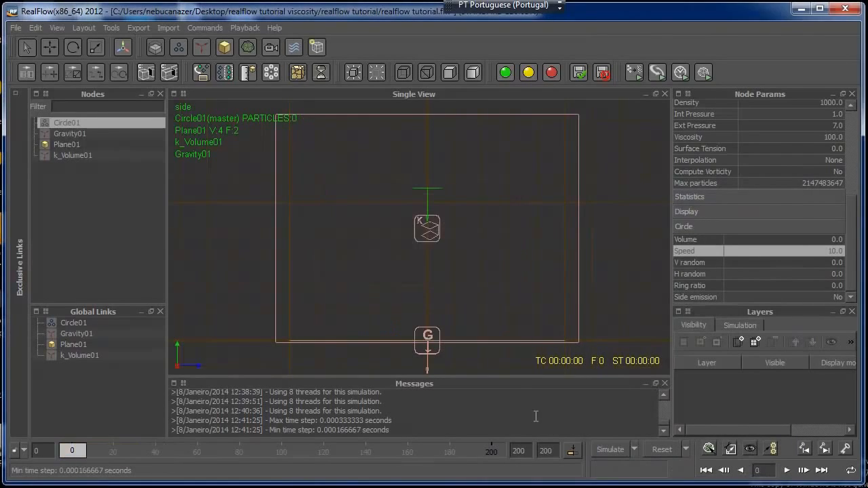
left_click(606, 449)
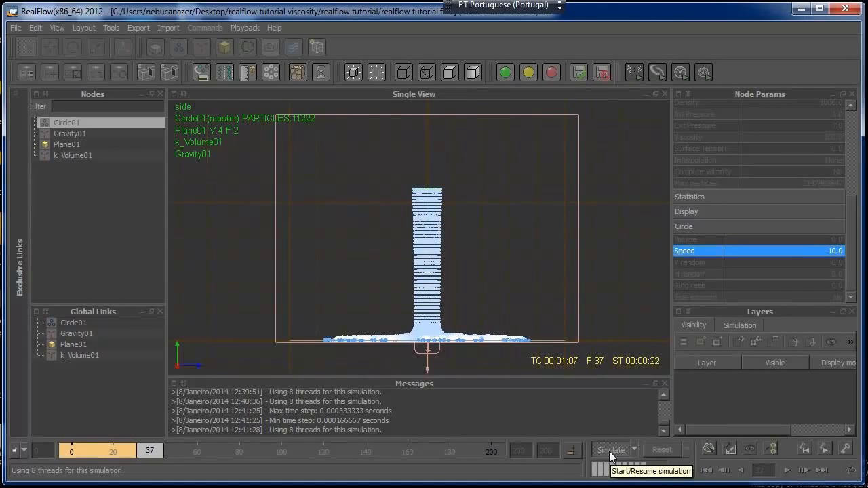
left_click(608, 453)
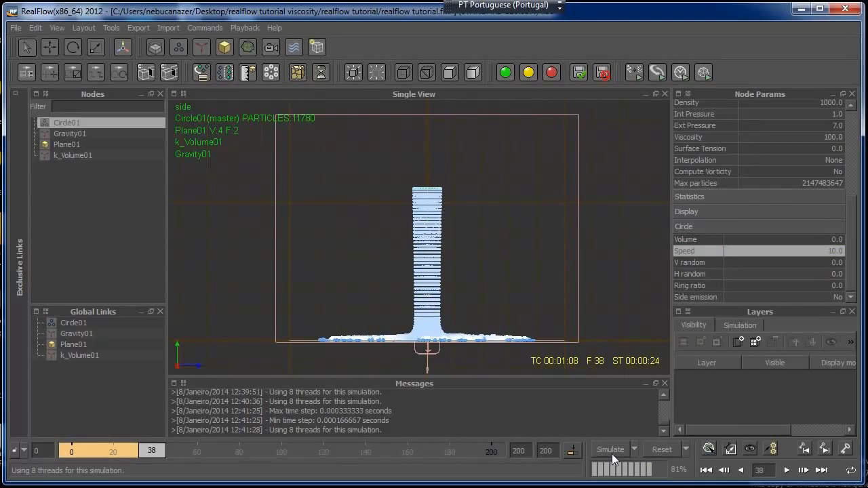
key("4")
left_click_drag(572, 306, 589, 362, "alt")
left_click_drag(526, 321, 468, 324, "alt")
left_click_drag(169, 451, 137, 453)
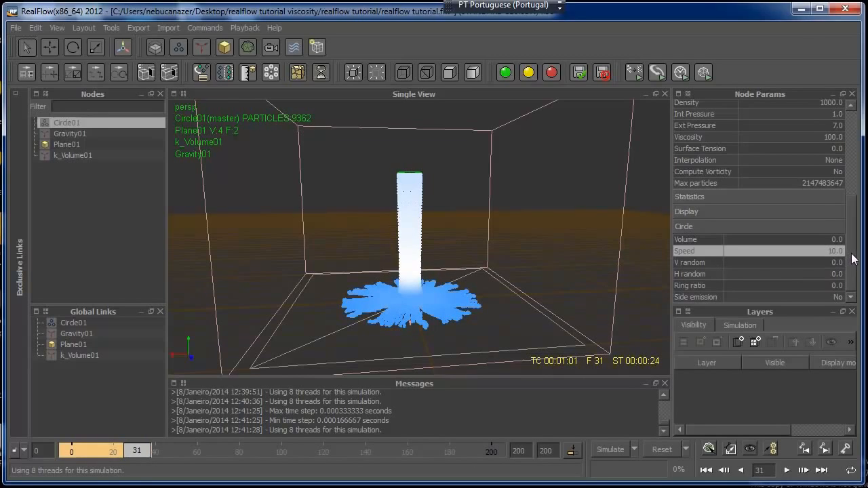
Reset the simulation and set the circle emitter's Scale to 0.5 on all three axes
scroll(851, 252, "up", 2)
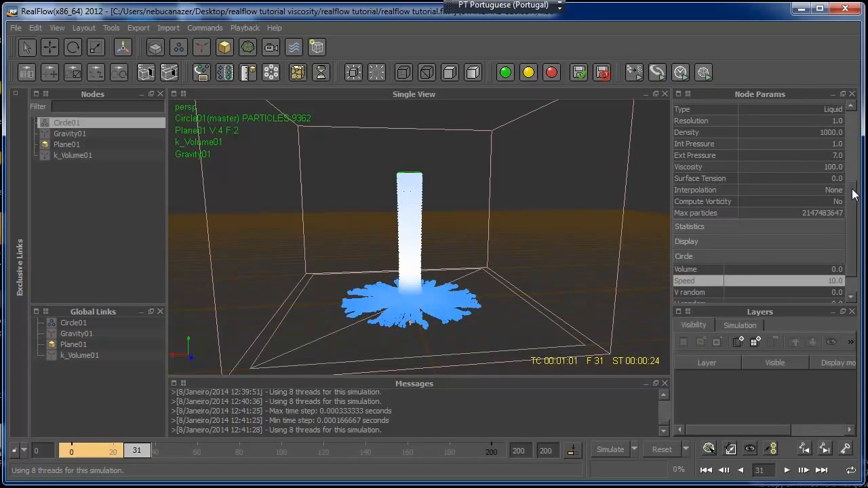
left_click_drag(853, 194, 853, 129)
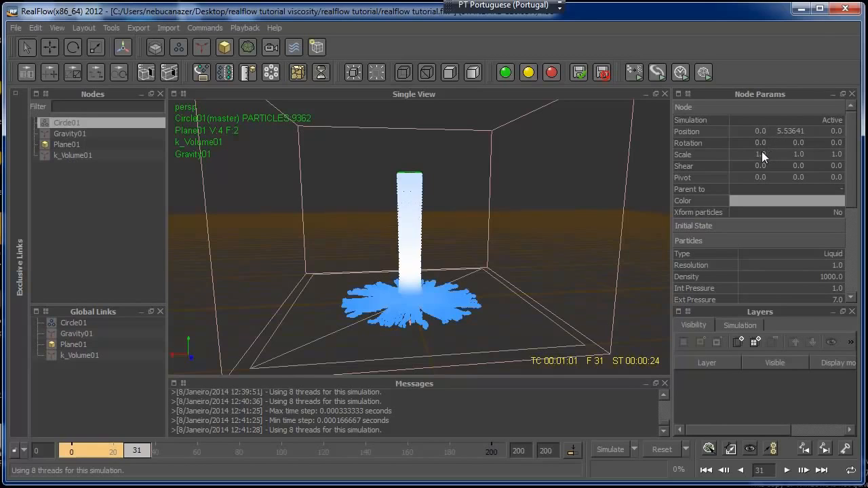
double_click(760, 153)
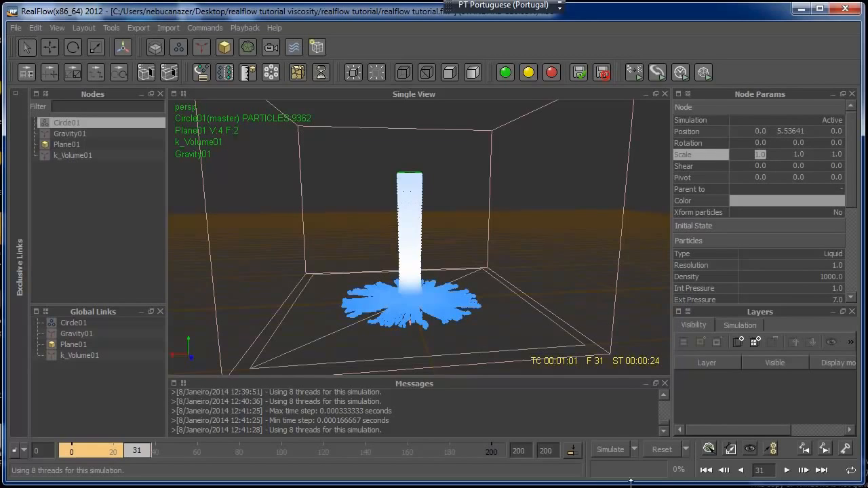
left_click(662, 449)
left_click(383, 254)
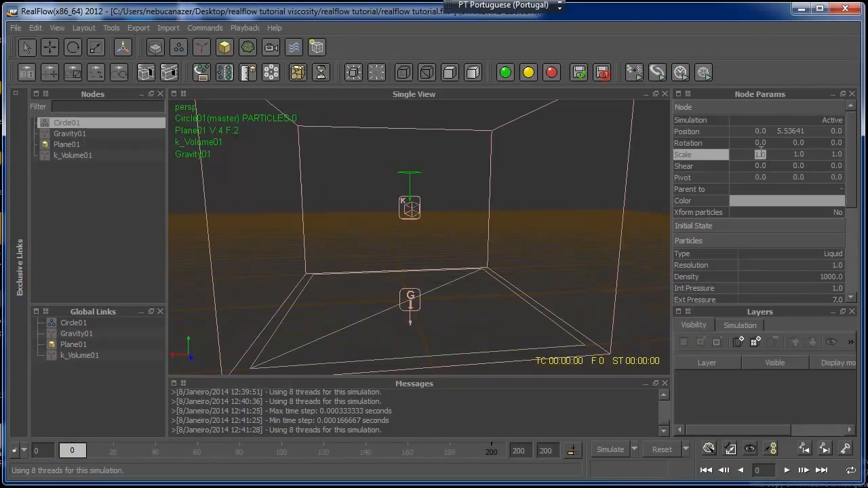
type("1.5")
key("Tab")
key("Return")
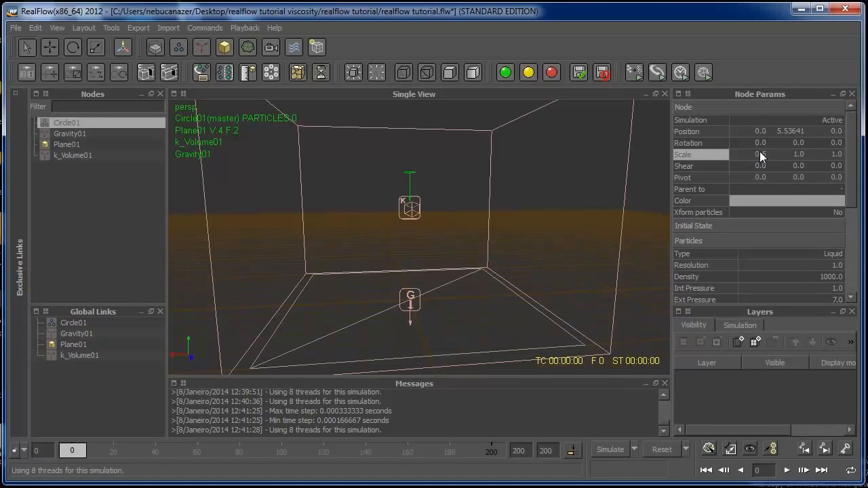
left_click(797, 154)
type("0.5")
key("Tab")
type("0.5")
key("Return")
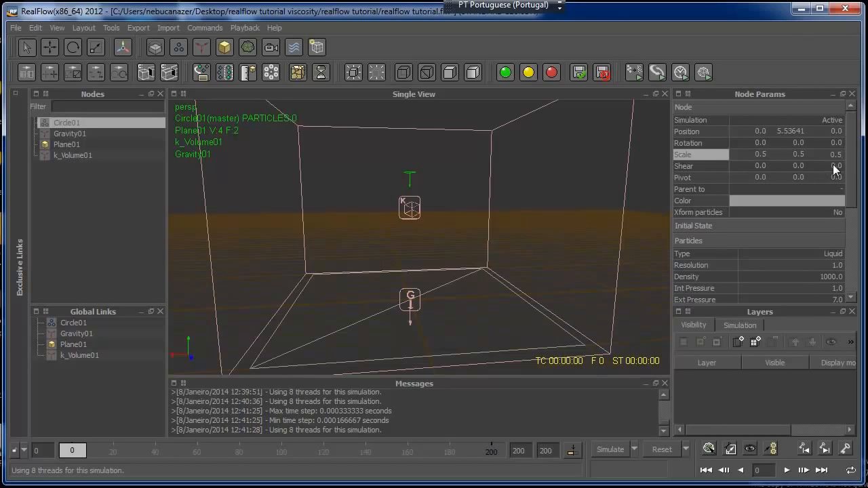
Set the circle emitter's Viscosity to 300
scroll(846, 217, "down", 3)
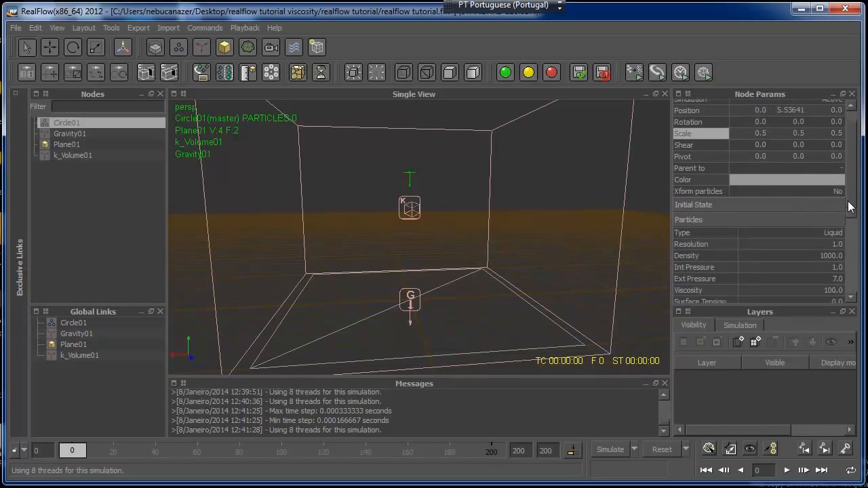
scroll(855, 232, "down", 1)
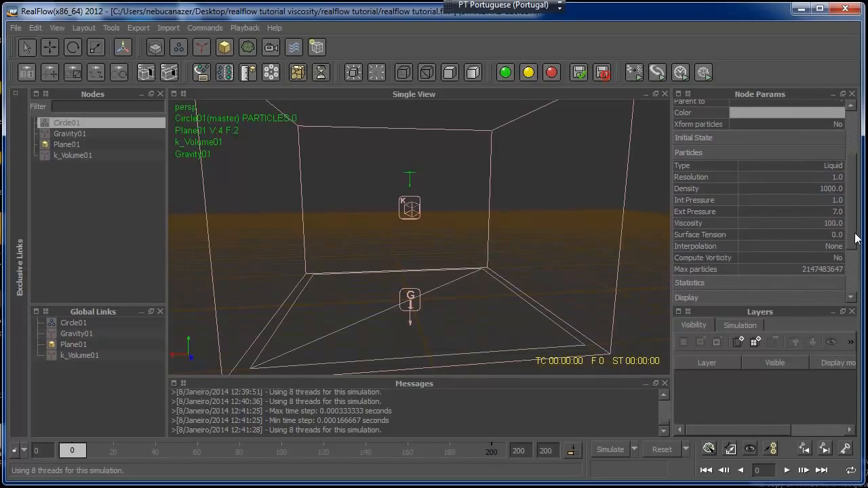
double_click(823, 222)
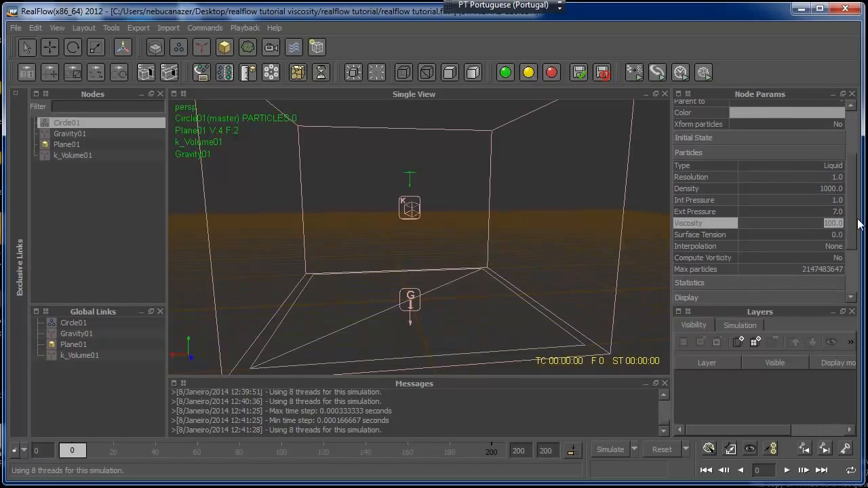
type("300")
key("Return")
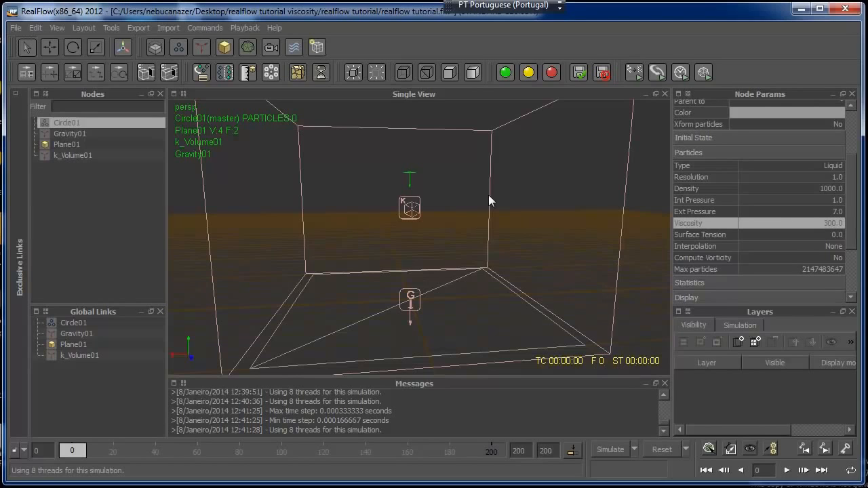
Set the ground plane's Sticky value to 300
left_click(65, 145)
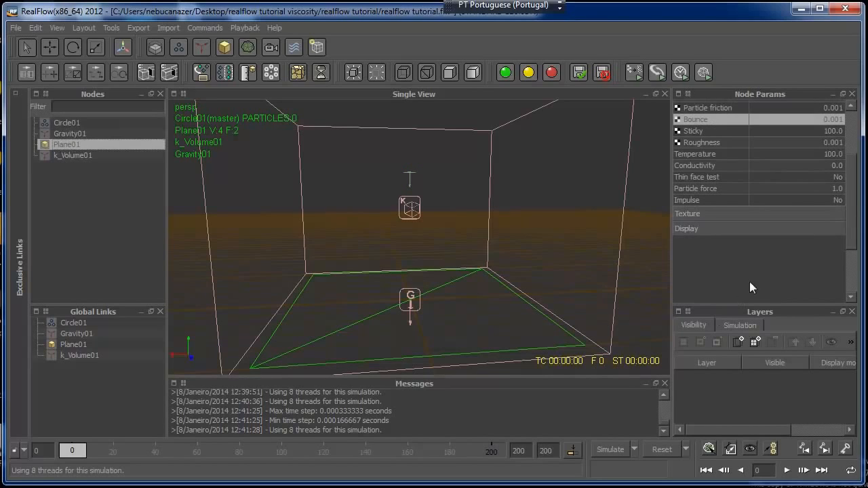
left_click_drag(852, 194, 854, 180)
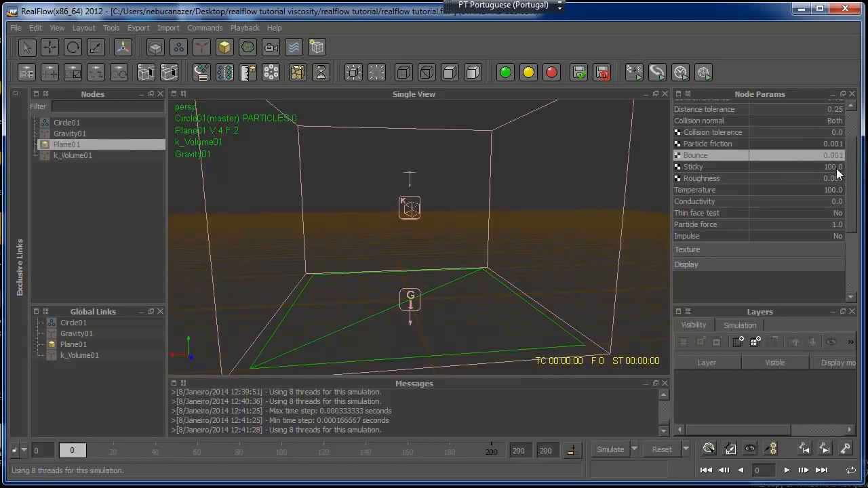
left_click(837, 167)
type("300")
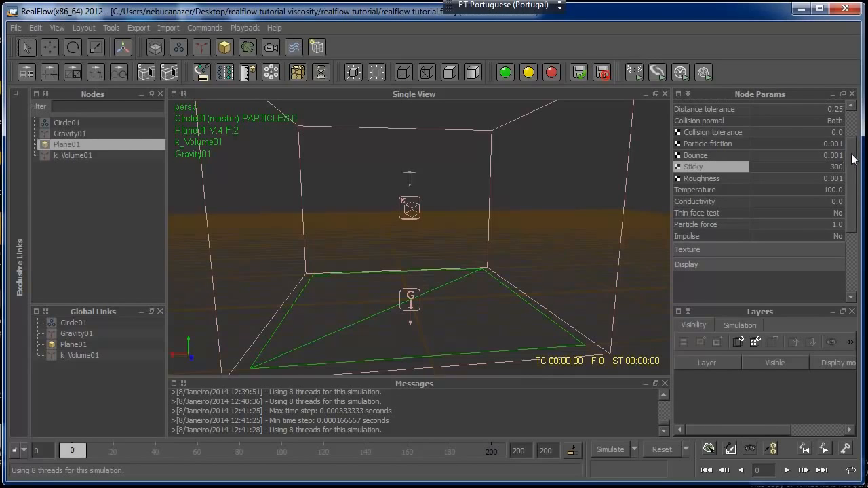
key("Return")
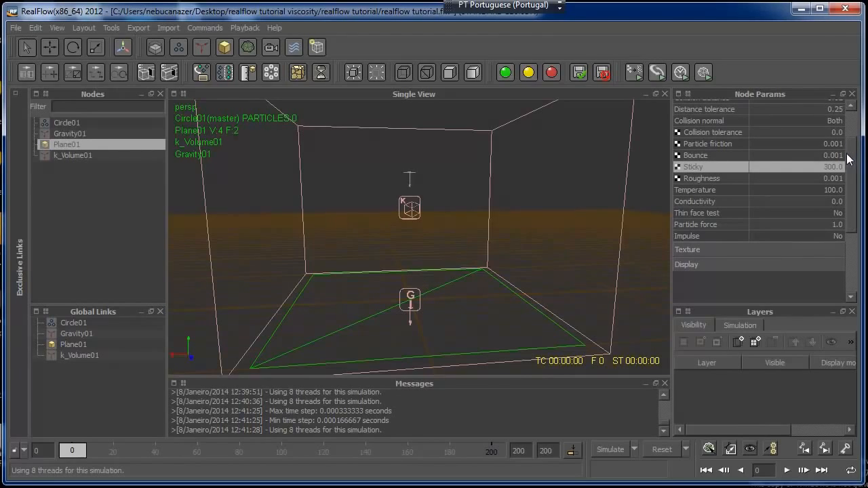
Move the circle emitter straight up to a Y position of about 7.53, near the top of the k_Volume box
left_click(49, 46)
left_click(95, 123)
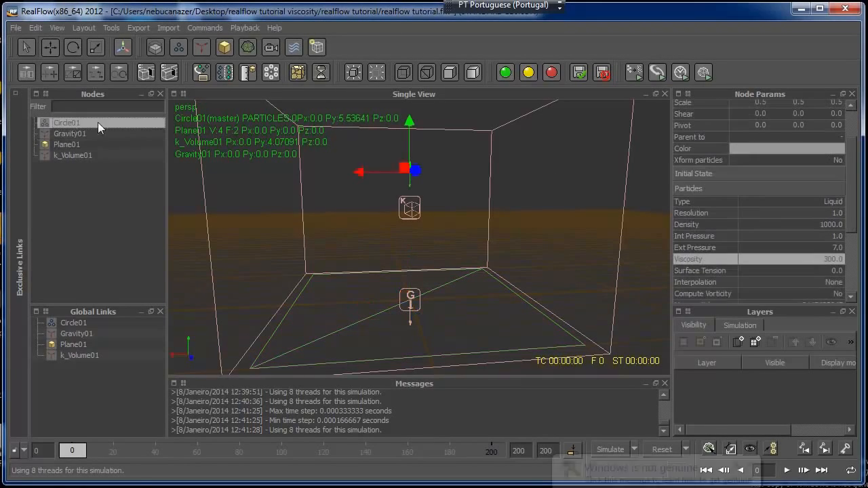
left_click_drag(410, 122, 411, 99)
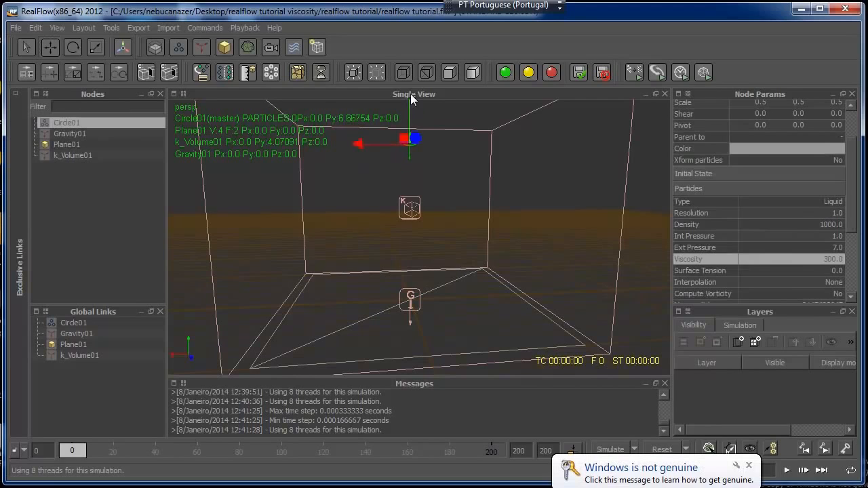
key("3")
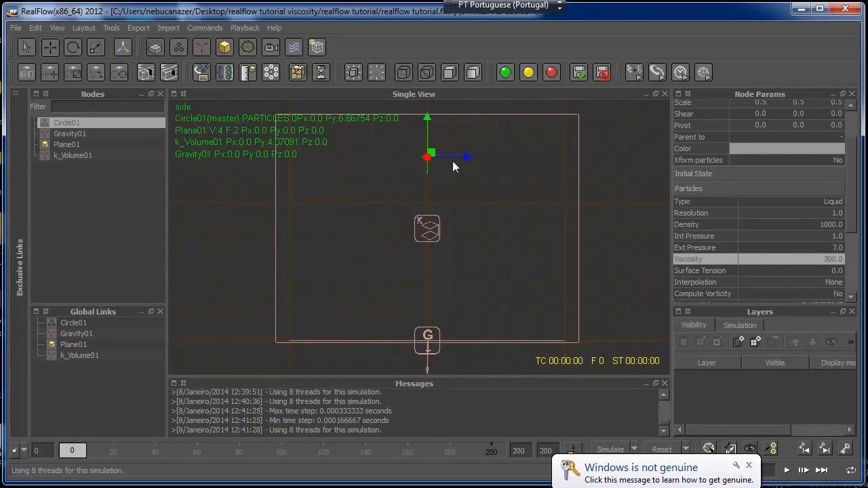
left_click_drag(428, 130, 428, 100)
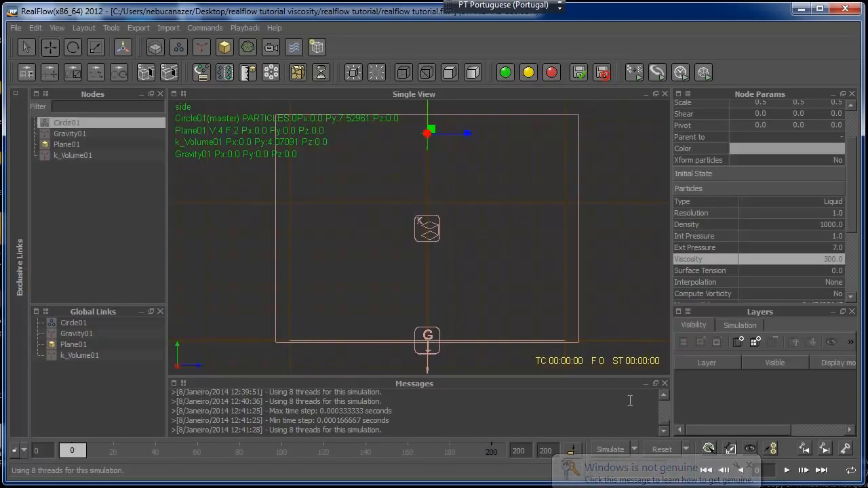
Reset and simulate with the smaller, raised emitter in side view, and stop at about frame 40
left_click(658, 449)
left_click(383, 252)
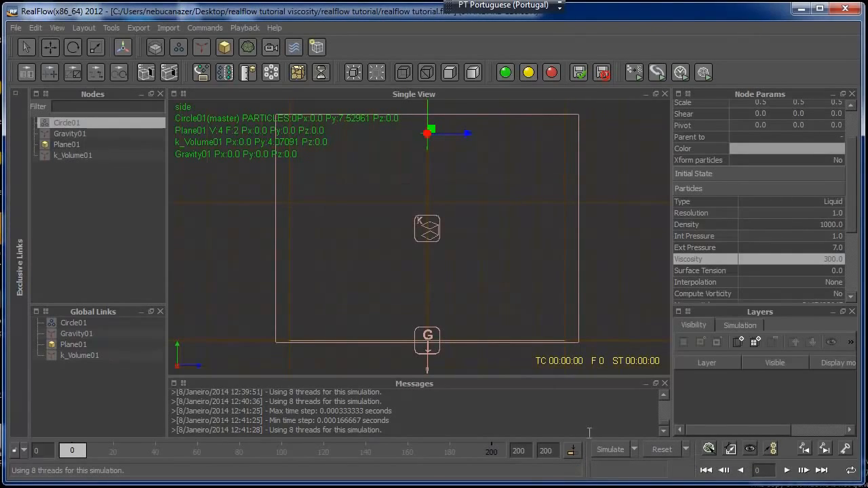
left_click(607, 450)
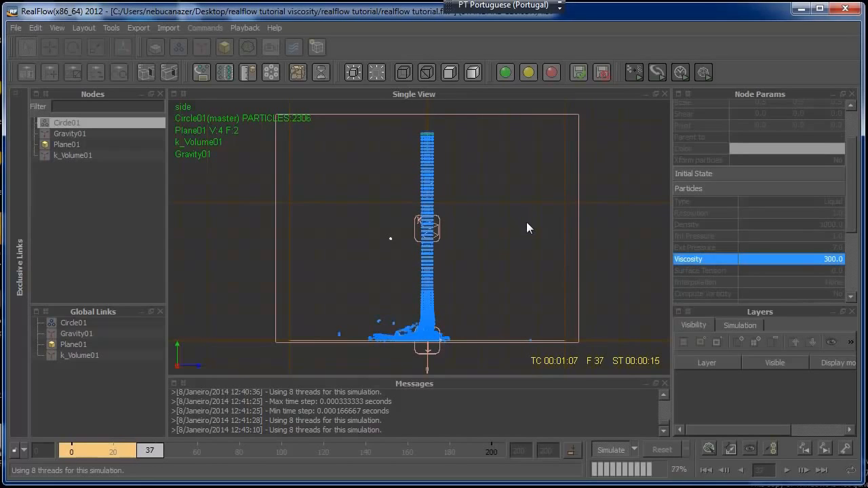
left_click(607, 448)
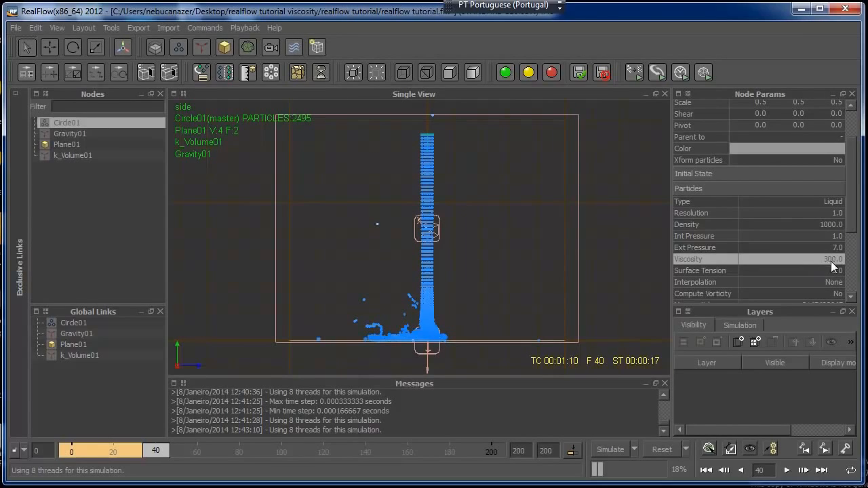
Raise the minimum and maximum integration substeps in the simulation options
left_click(635, 449)
left_click(628, 486)
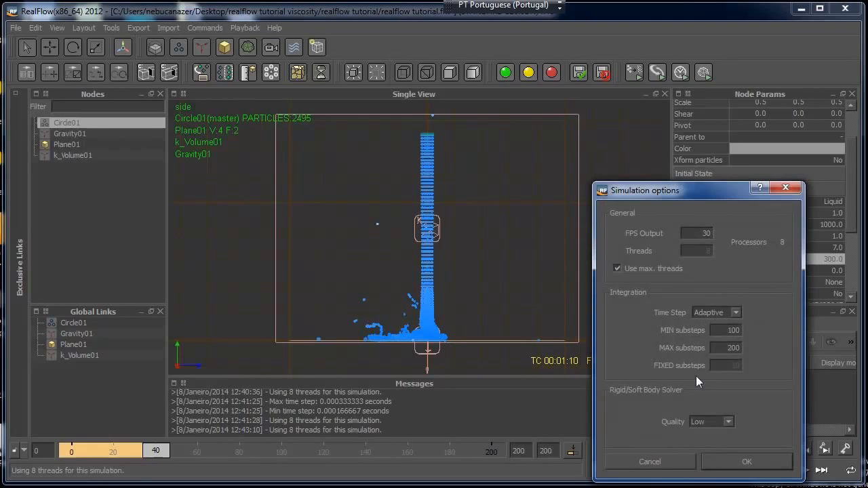
left_click_drag(722, 330, 757, 328)
left_click(746, 461)
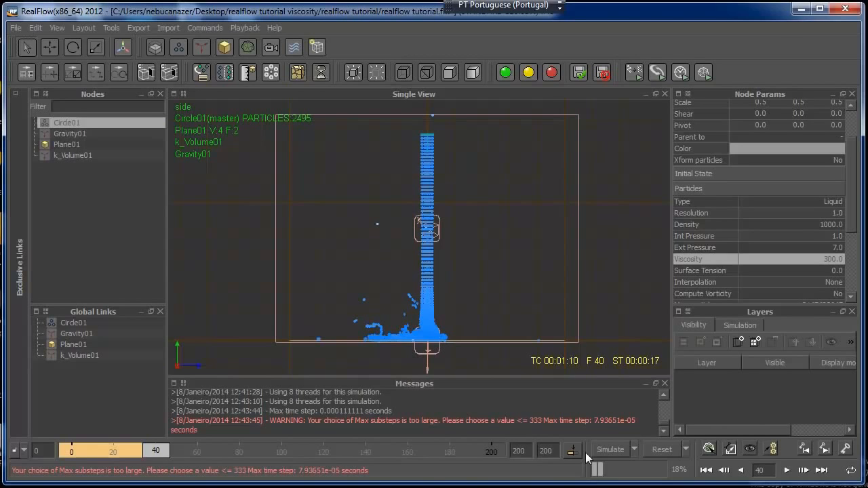
Reset and simulate with the higher substeps, stop at about frame 52, and review the fluid in perspective view and the emitter's transform values
left_click(657, 450)
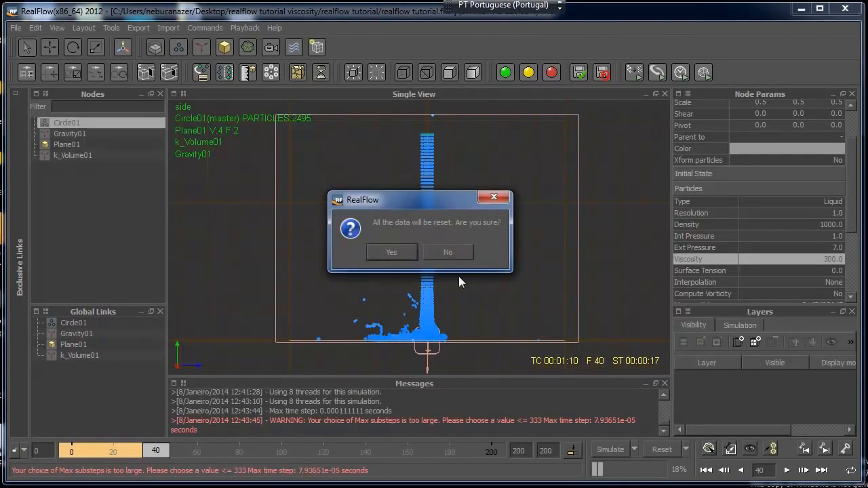
left_click(405, 252)
left_click(602, 450)
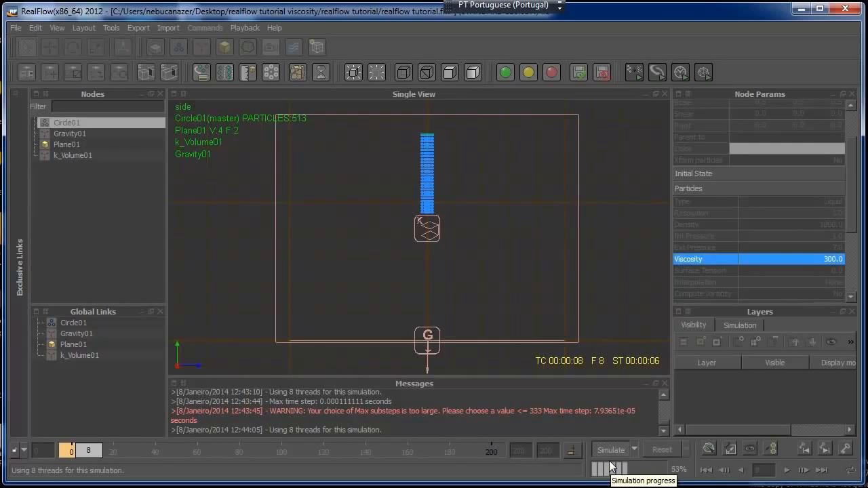
key("4")
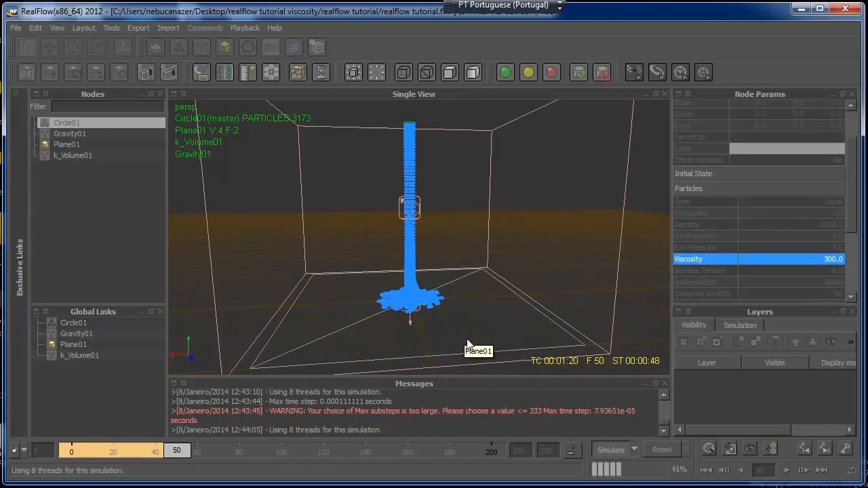
left_click(605, 448)
left_click_drag(857, 209, 856, 165)
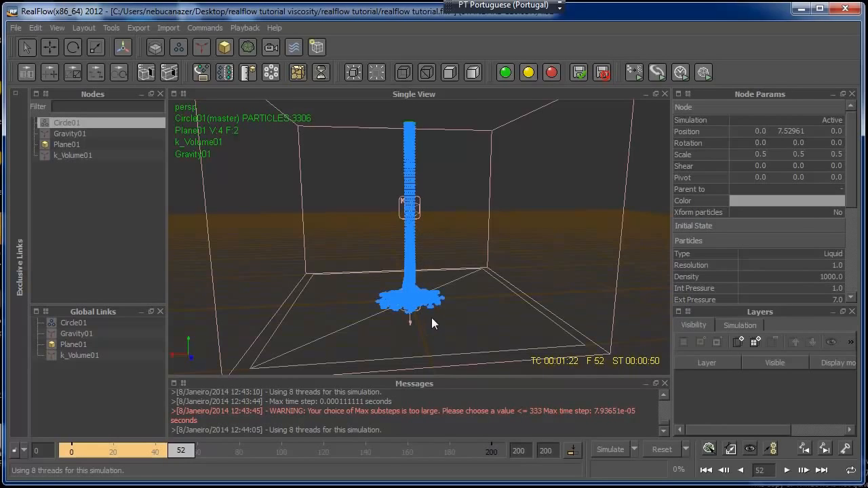
Check the integration substep settings in the simulation options and keep them as they are
left_click(634, 449)
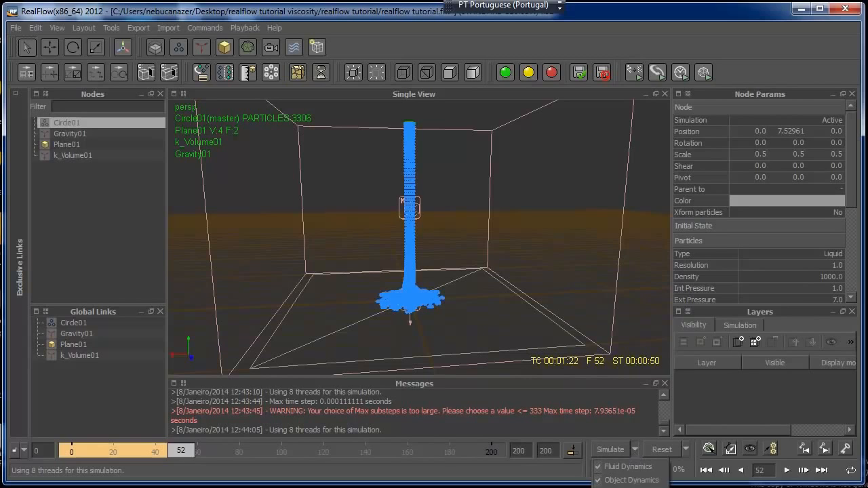
left_click(636, 487)
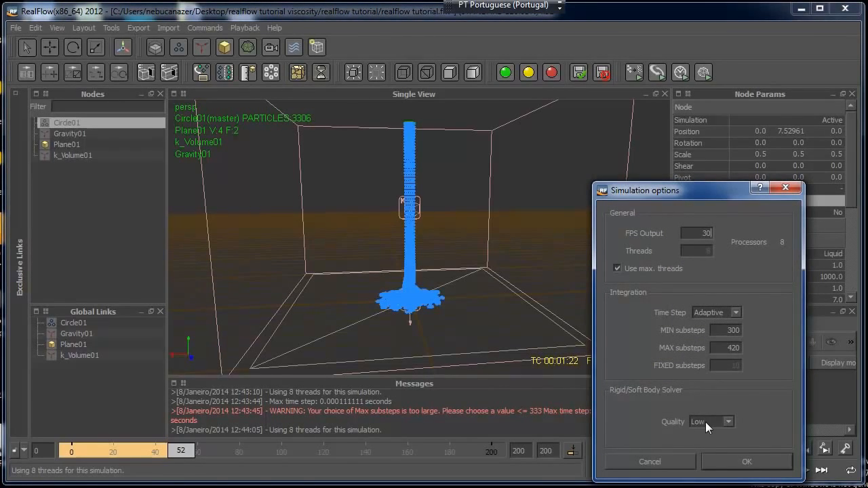
left_click(722, 459)
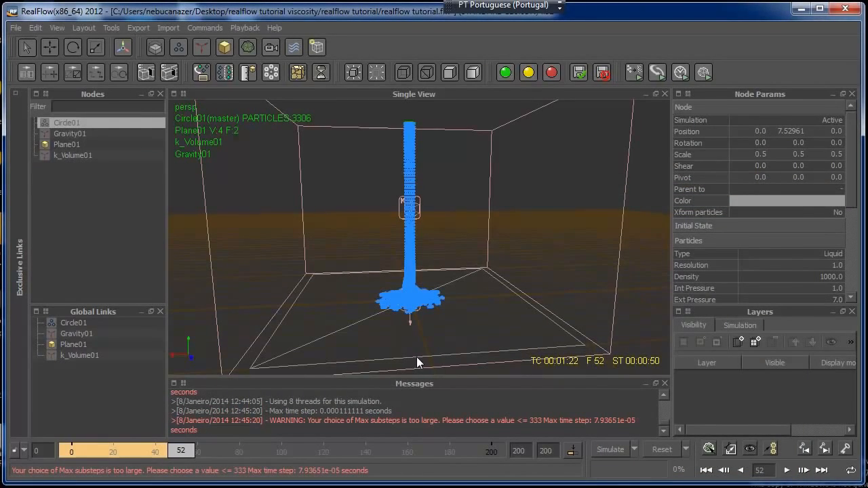
Examine the fluid's base on the plane up close in side view, scrubbing the cached frames to frame 44
key("3")
scroll(476, 342, "up", 2)
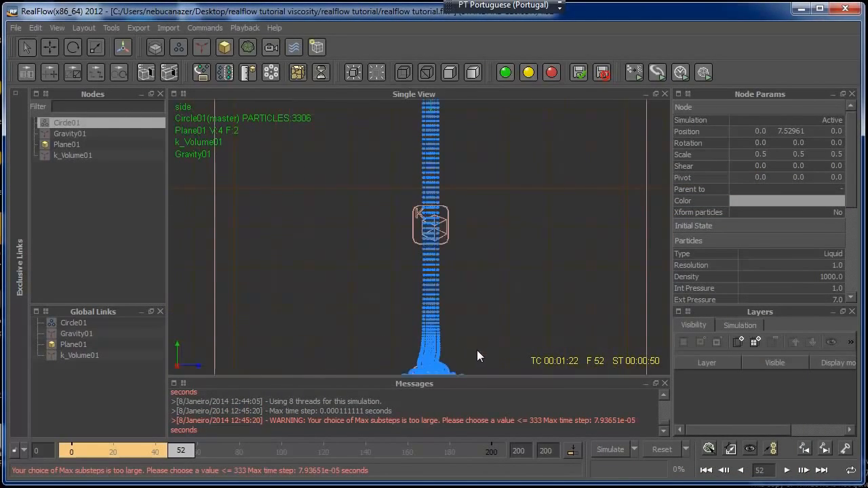
scroll(464, 258, "up", 1)
scroll(463, 244, "up", 3)
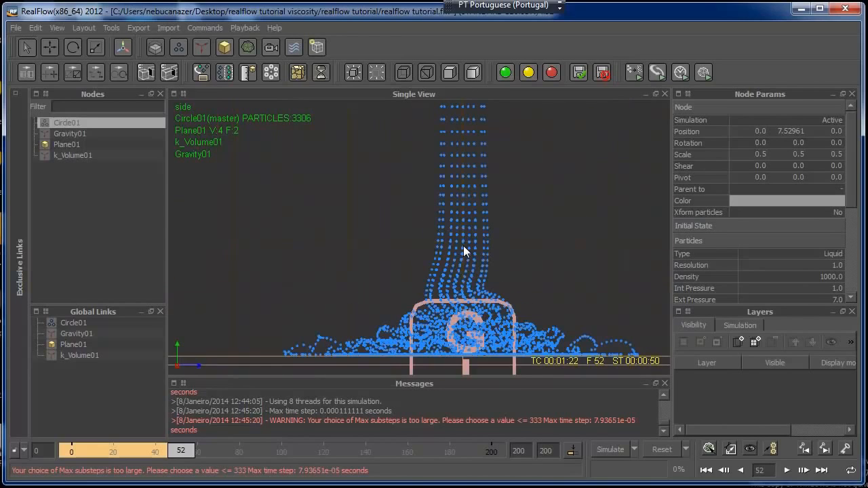
scroll(476, 254, "down", 2)
middle_click_drag(497, 250, 444, 239)
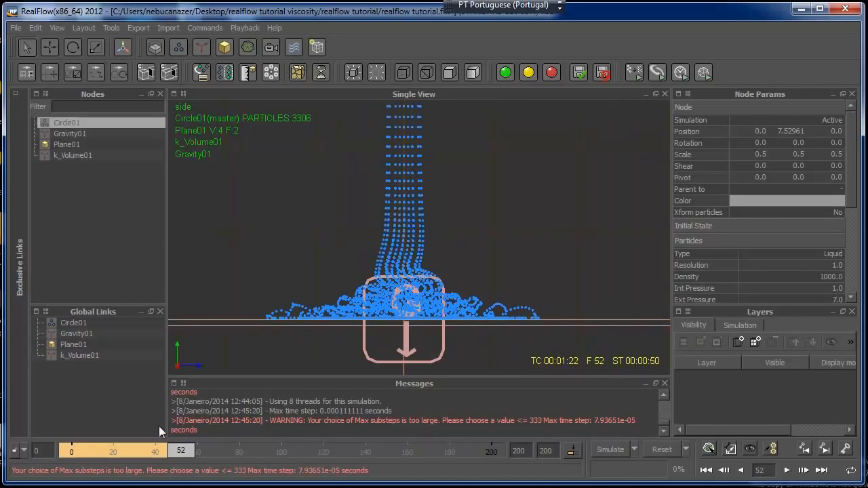
left_click_drag(180, 451, 149, 455)
mouse_move(83, 451)
left_mouse_down()
mouse_move(164, 464)
mouse_move(177, 454)
mouse_move(78, 452)
mouse_move(167, 449)
left_mouse_up()
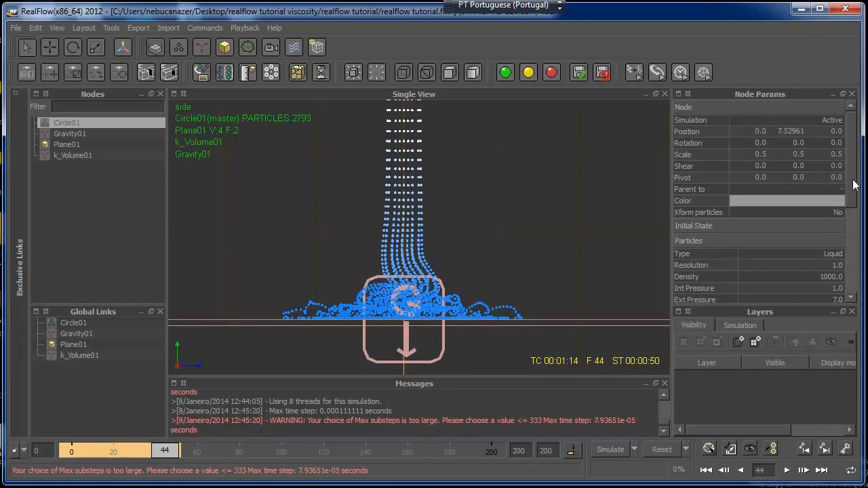
Set the roughness of Plane01 to 0.1
scroll(779, 204, "down", 3)
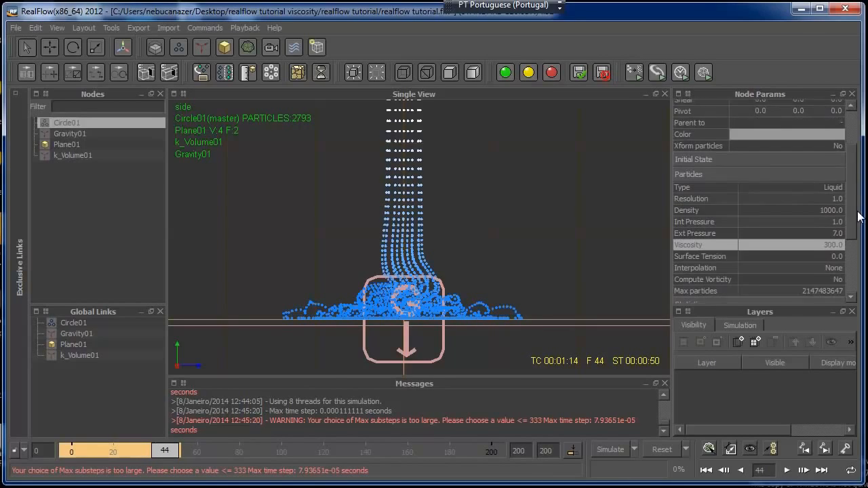
left_click(60, 143)
left_click_drag(852, 197, 851, 181)
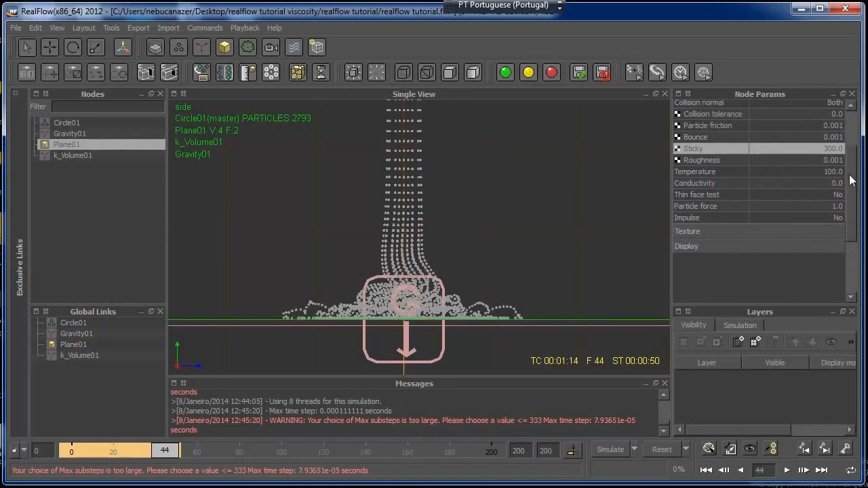
left_click(831, 160)
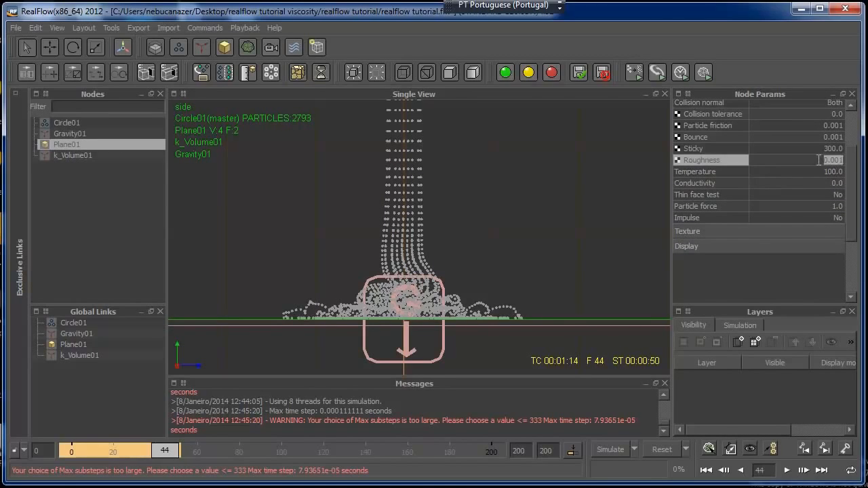
type("0")
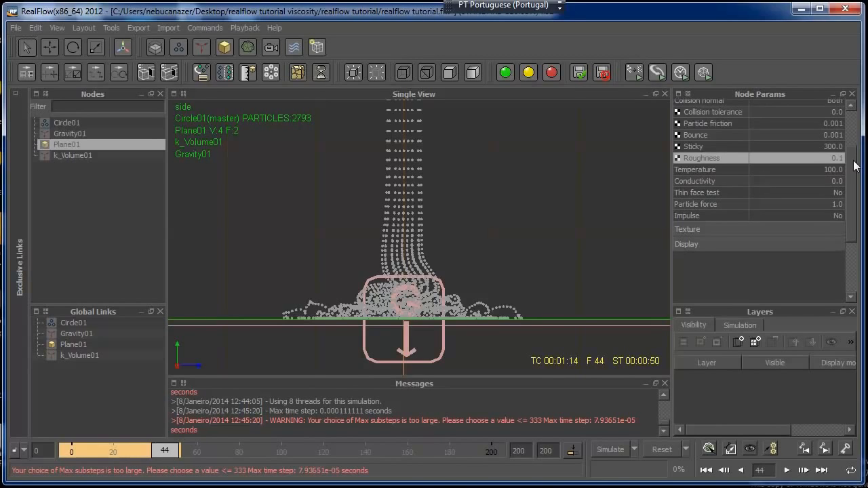
left_click(661, 450)
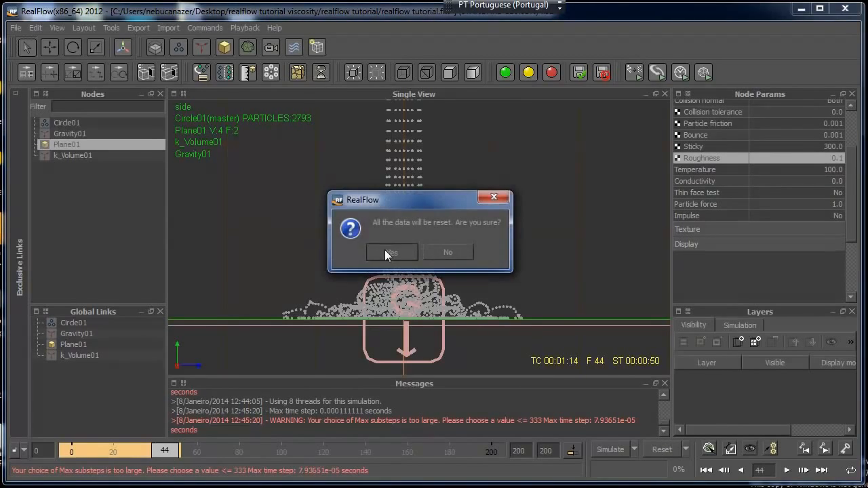
left_click(384, 250)
left_click(605, 447)
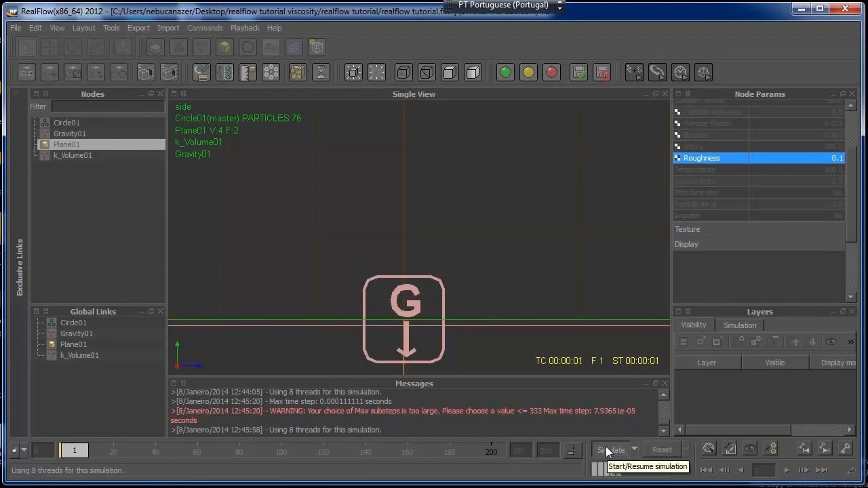
left_click(606, 447)
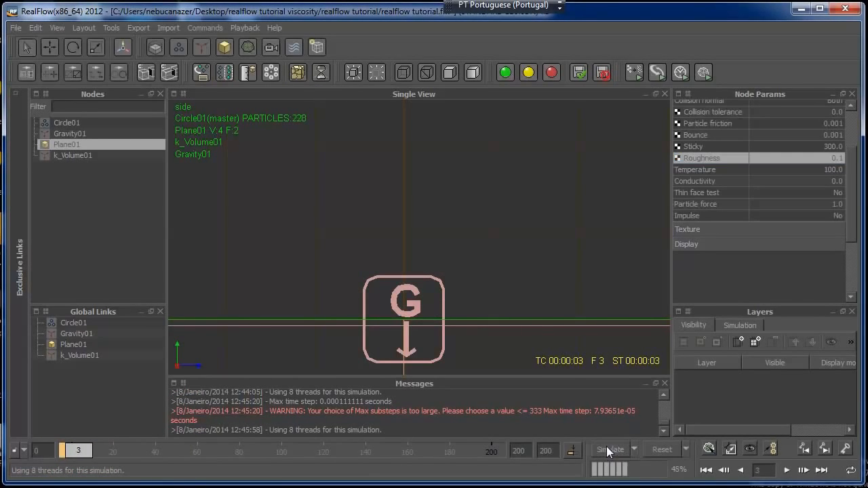
left_click(655, 448)
left_click(392, 252)
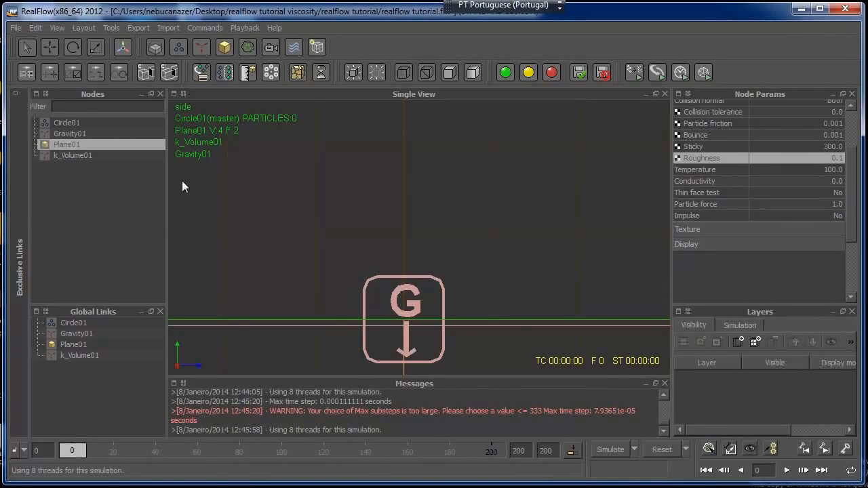
Set the speed of the Circle01 emitter to 12
left_click(77, 123)
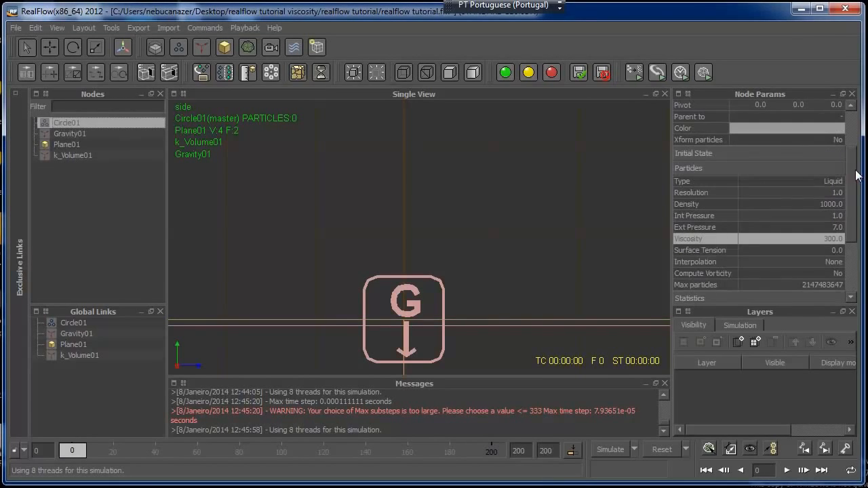
scroll(851, 178, "down", 3)
left_click(831, 250)
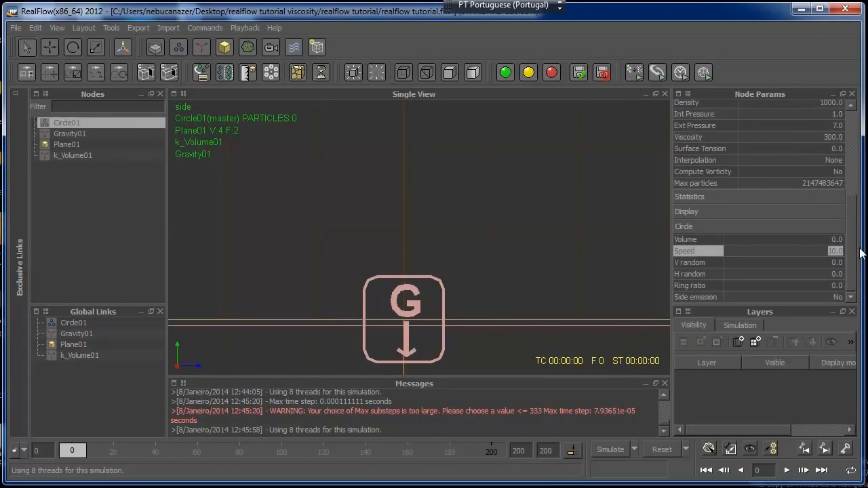
type("12")
key("Return")
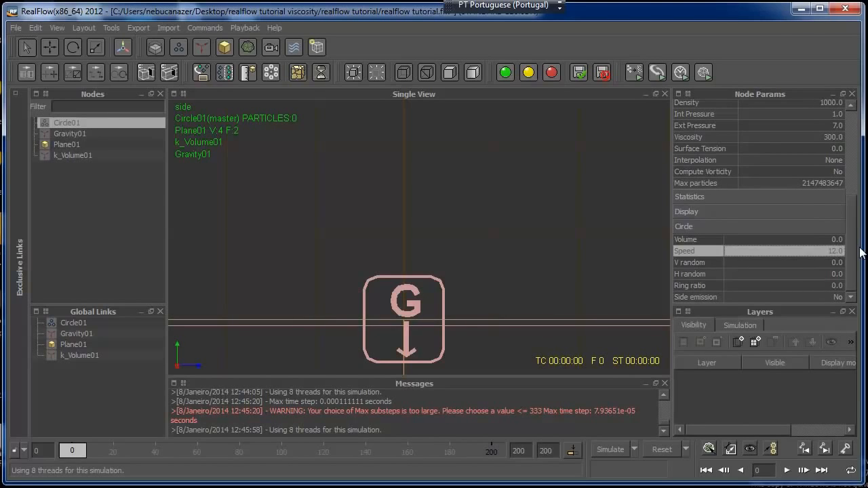
Reset and simulate with the faster emitter in side view, framing the whole fluid column, and stop at frame 75
scroll(383, 218, "down", 5)
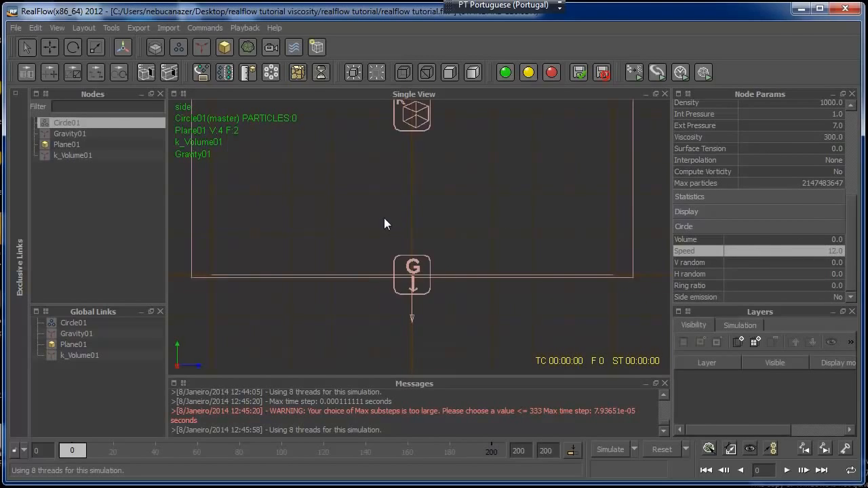
left_click(654, 450)
left_click(405, 250)
left_click(602, 448)
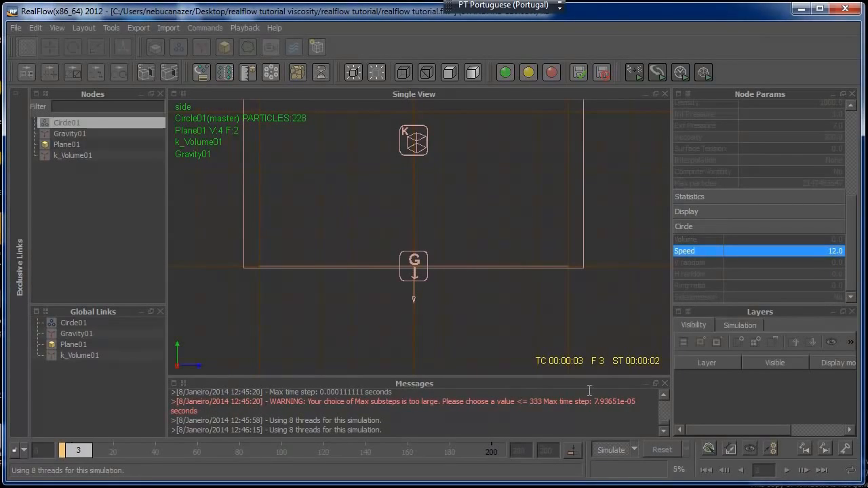
middle_click_drag(433, 226, 417, 309, "alt")
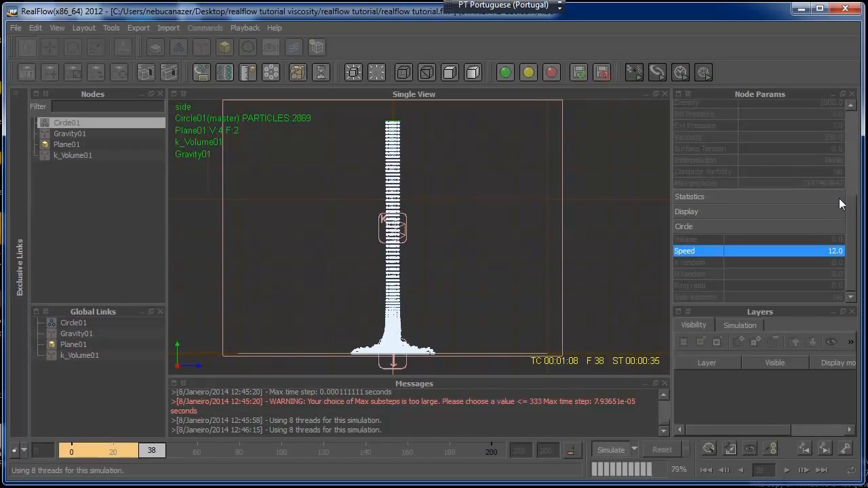
left_click_drag(855, 231, 856, 133)
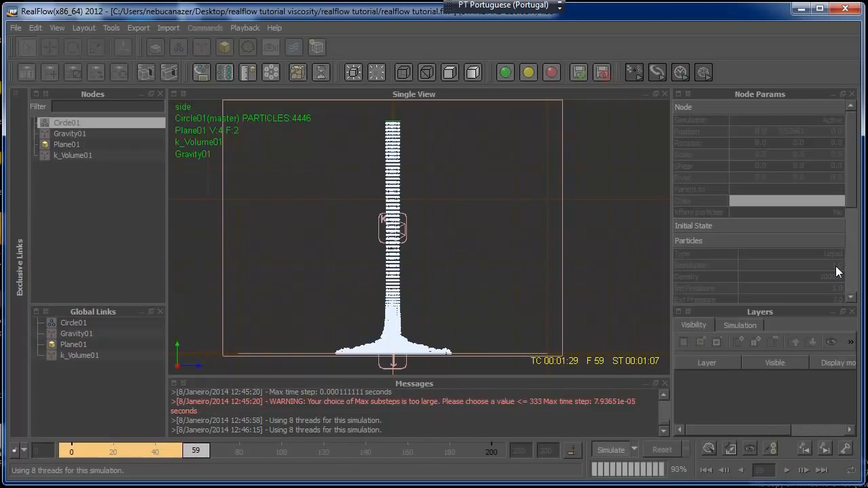
scroll(851, 204, "down", 2)
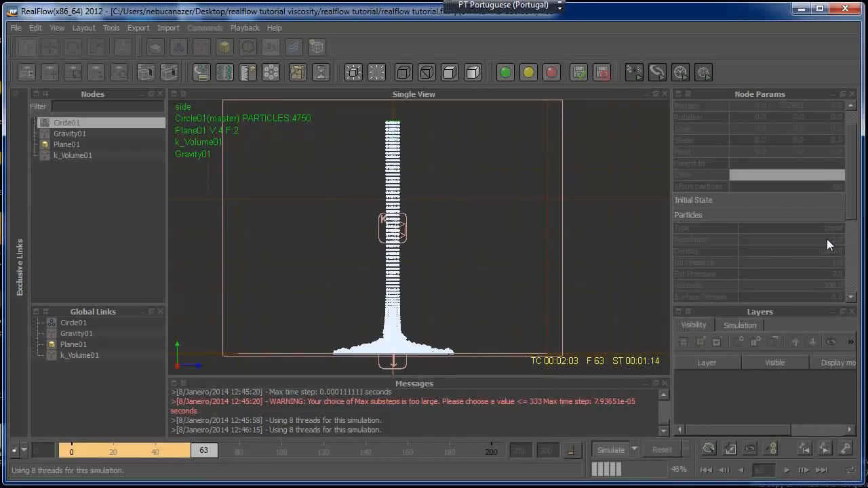
scroll(838, 250, "up", 2)
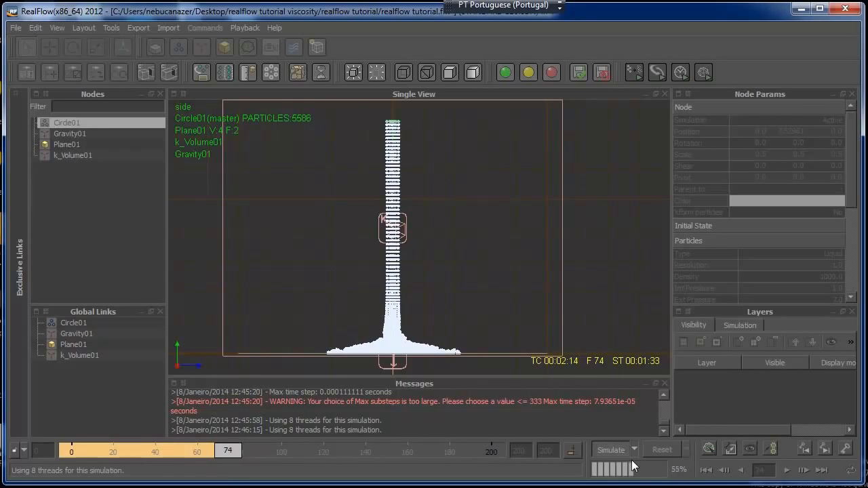
left_click(610, 449)
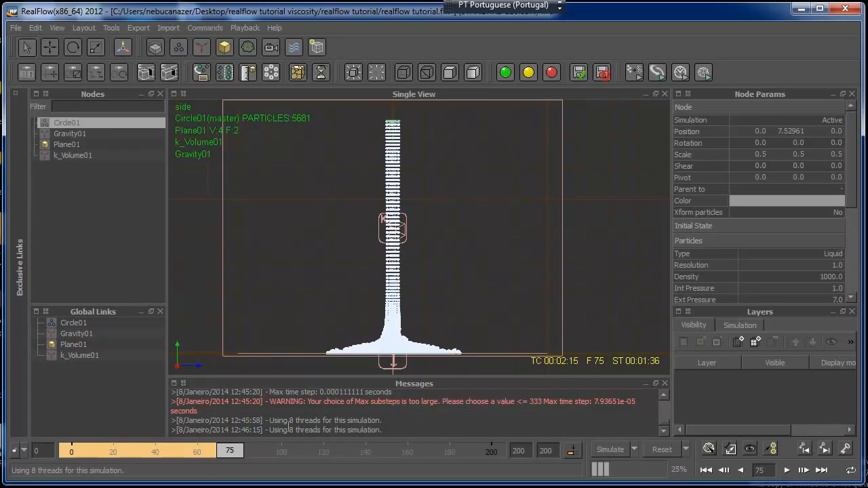
Review the simulated fluid at frame 63 in perspective view, looking down on the splash on the plane
left_click_drag(231, 451, 206, 457)
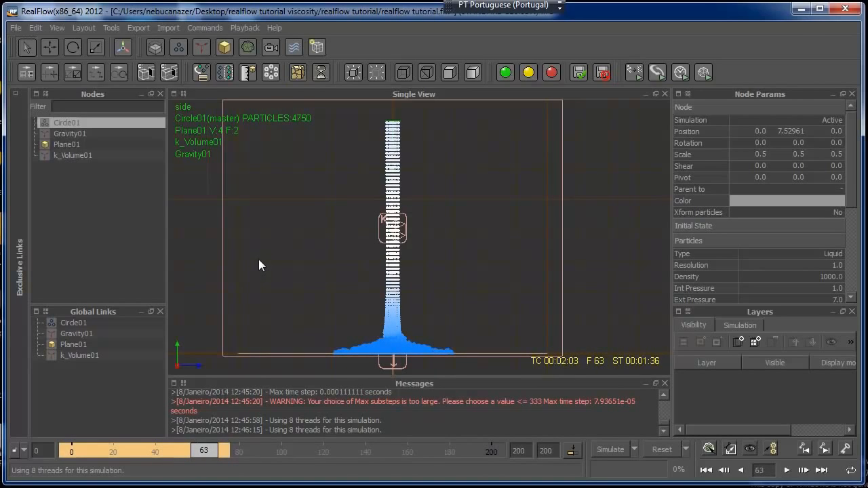
key("4")
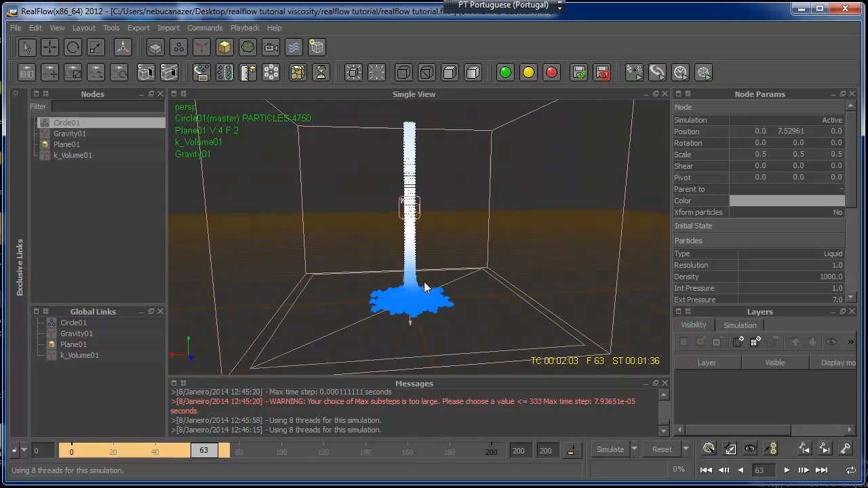
left_click_drag(447, 295, 446, 372, "alt")
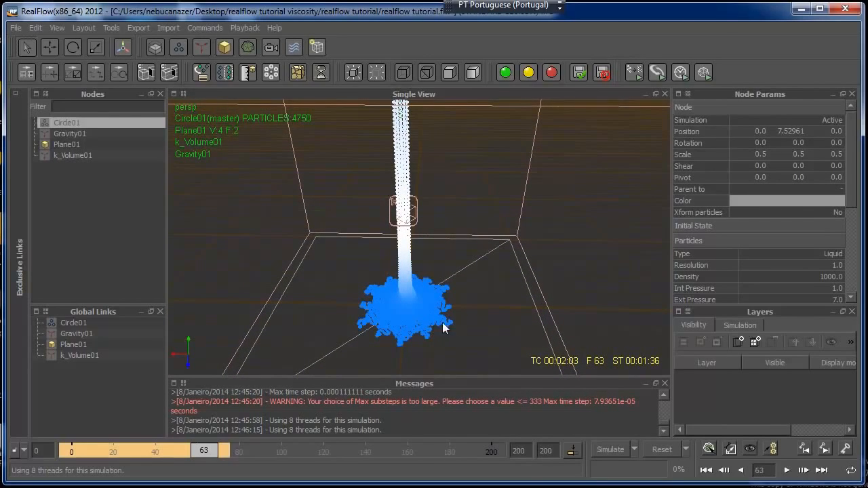
Set the minimum substeps to 400 and raise the maximum substeps in the simulation options
left_click(635, 449)
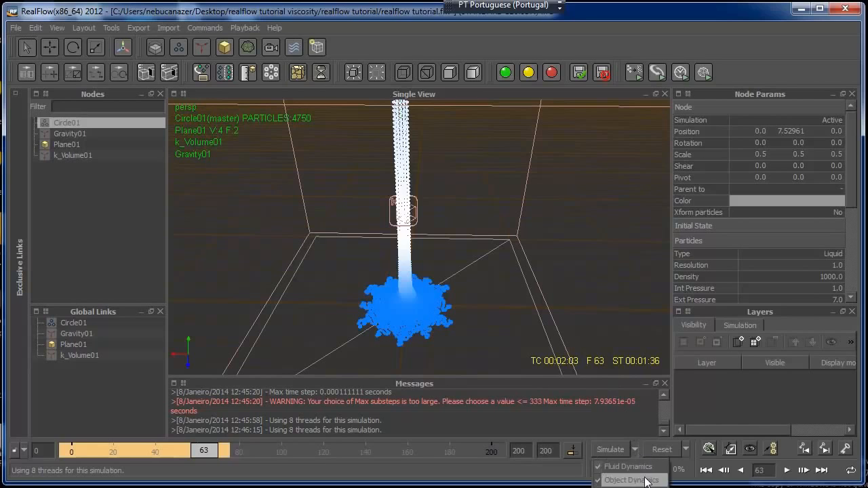
left_click(624, 480)
left_click_drag(722, 330, 747, 329)
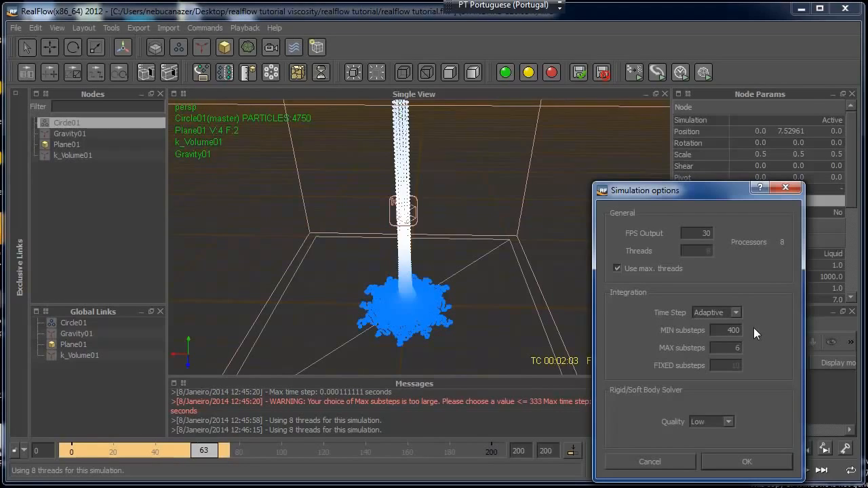
left_click(727, 462)
Reset the simulation and set the Circle01 emitter's speed to 10
left_click(662, 449)
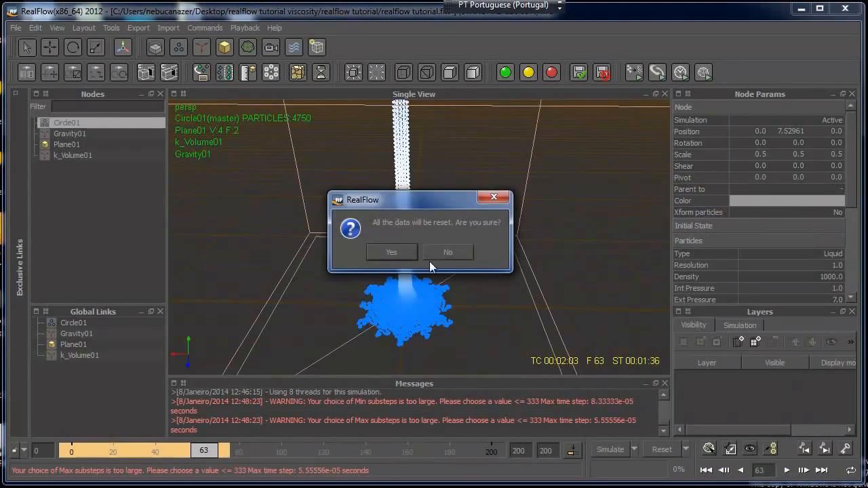
left_click(395, 250)
scroll(843, 203, "down", 3)
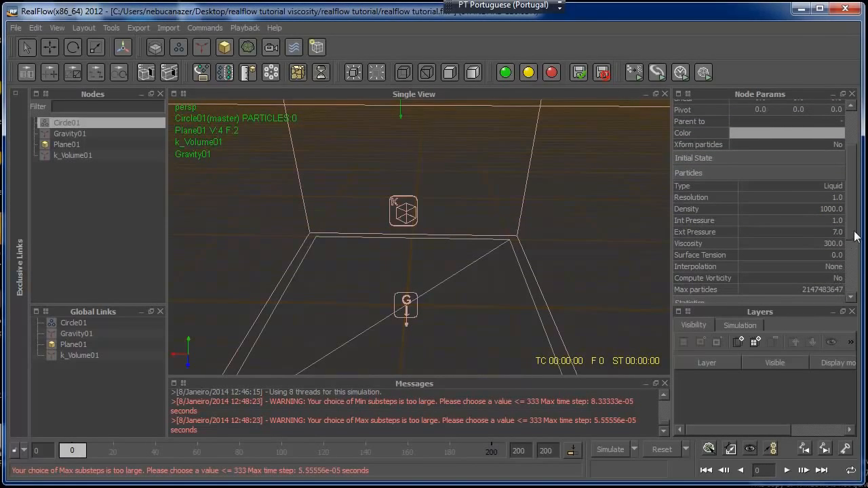
scroll(855, 244, "down", 3)
scroll(856, 269, "down", 2)
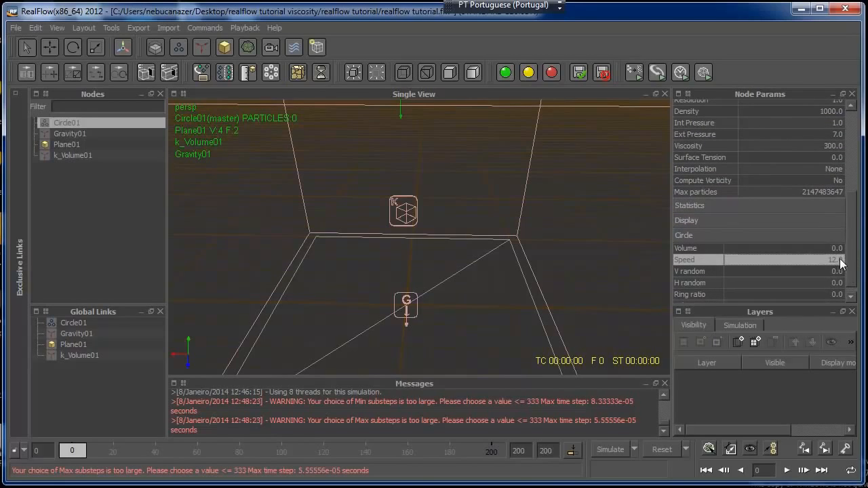
type("1")
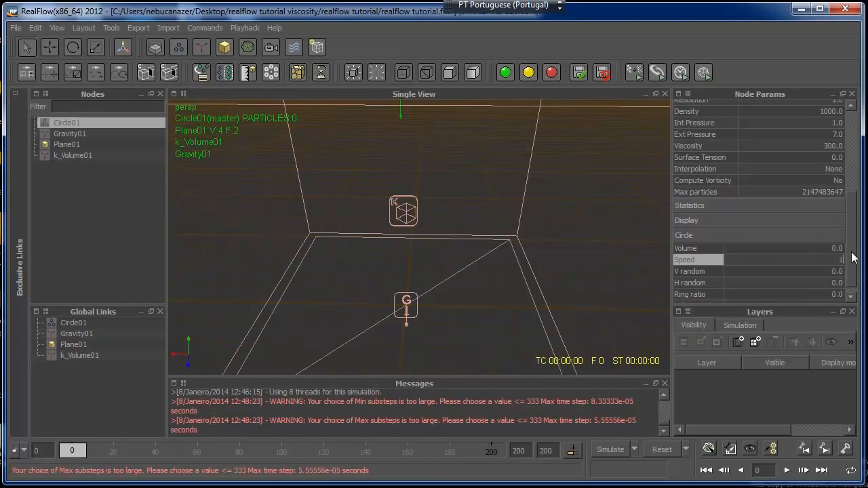
key("Return")
scroll(852, 257, "up", 1)
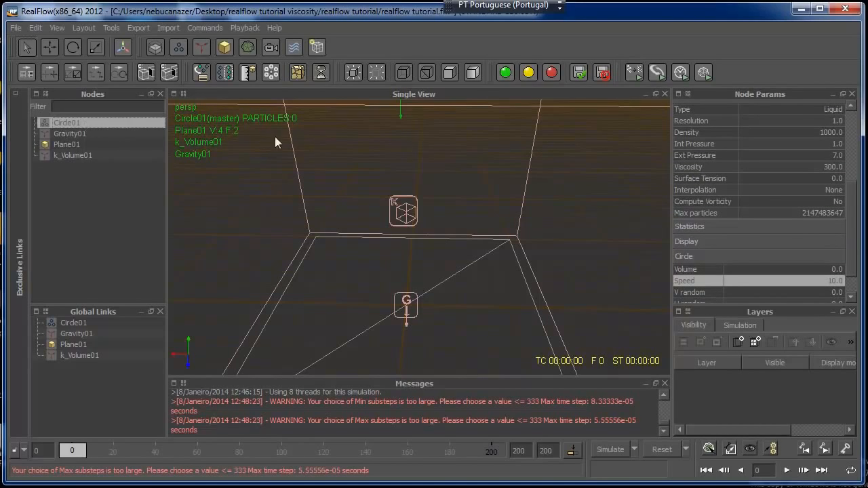
Lower the Circle01 emitter along its vertical axis in side view to a height of about 6.19
key("3")
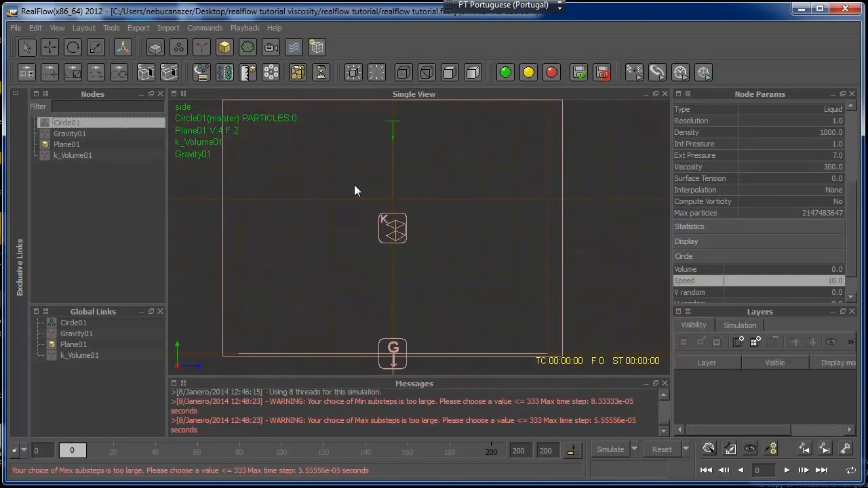
left_click(60, 47)
left_click_drag(395, 118, 398, 147)
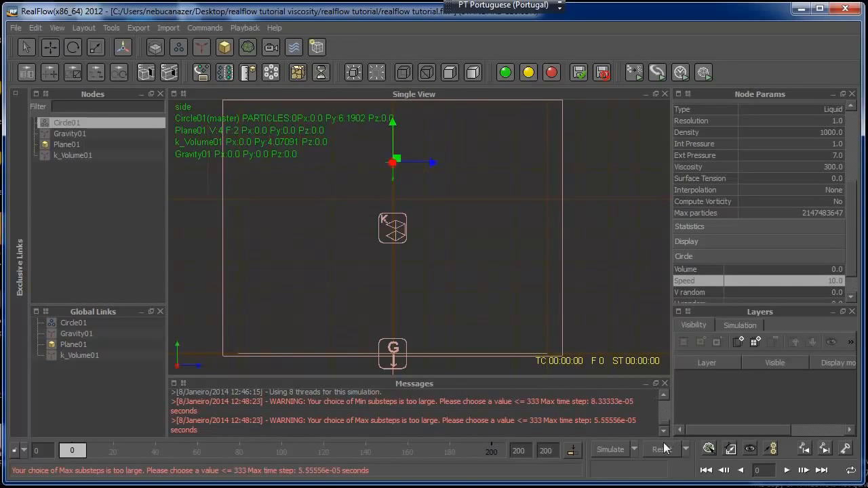
Reset and simulate with the lowered emitter, framing the splash on the plane, stop at frame 60 and go back to frame 50
left_click(663, 449)
left_click(398, 254)
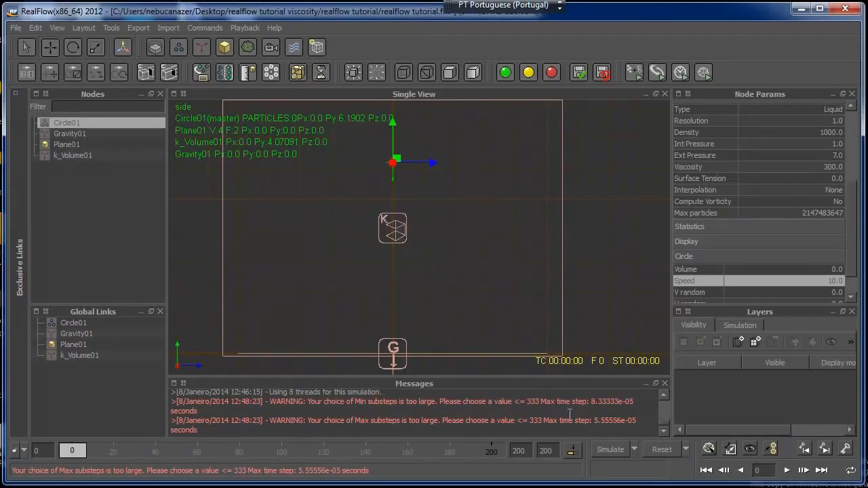
left_click(610, 448)
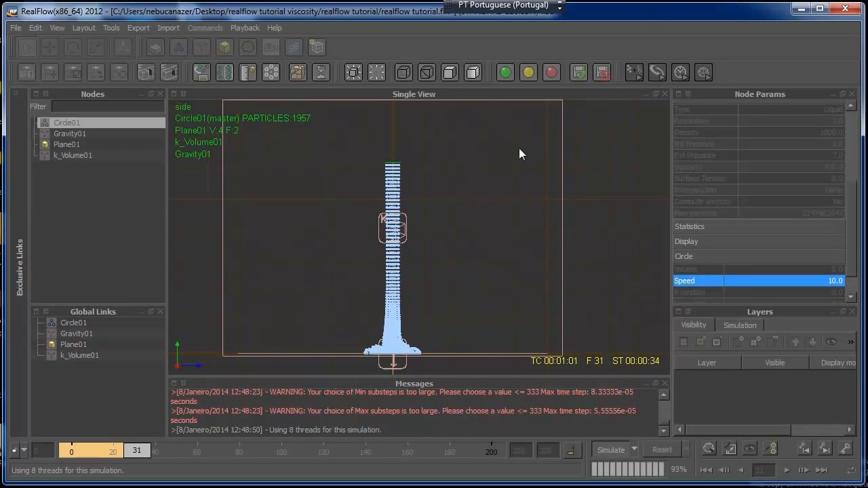
middle_click_drag(489, 232, 528, 173, "alt")
scroll(532, 180, "up", 5)
middle_click_drag(513, 242, 523, 207, "alt")
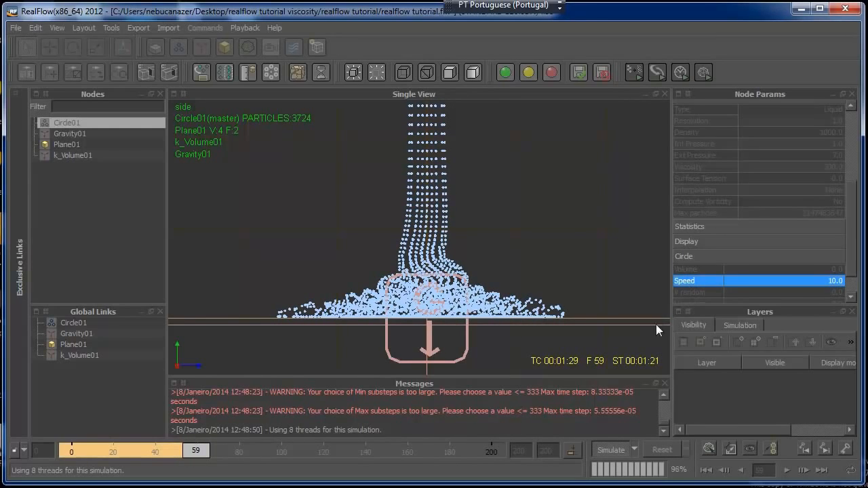
left_click(612, 449)
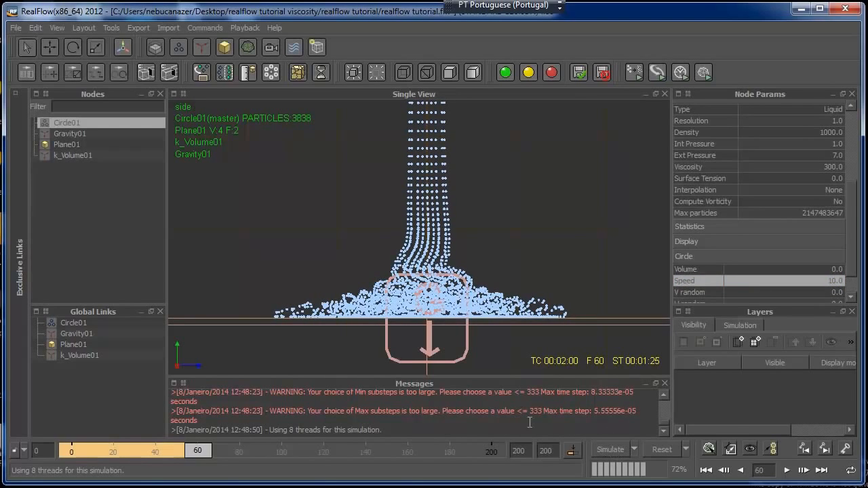
left_click_drag(207, 459, 177, 451)
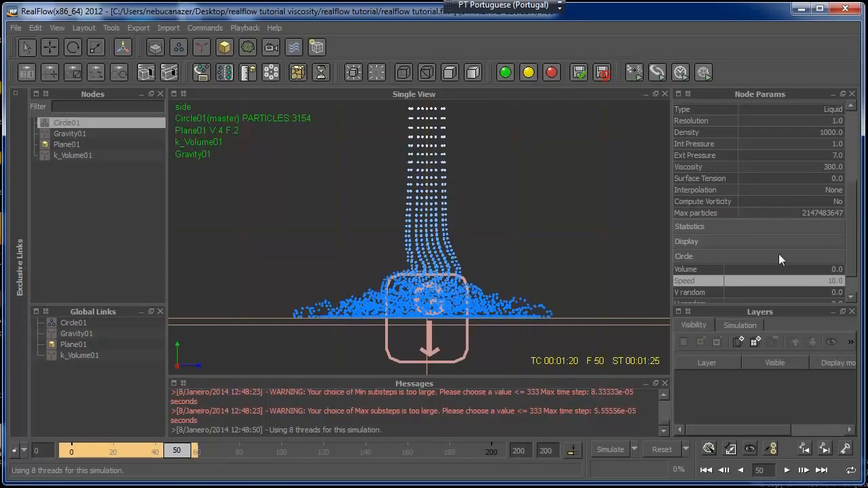
Set the Circle01 emitter's viscosity to 1500
mouse_move(854, 212)
left_mouse_down()
mouse_move(851, 188)
mouse_move(852, 202)
left_mouse_up()
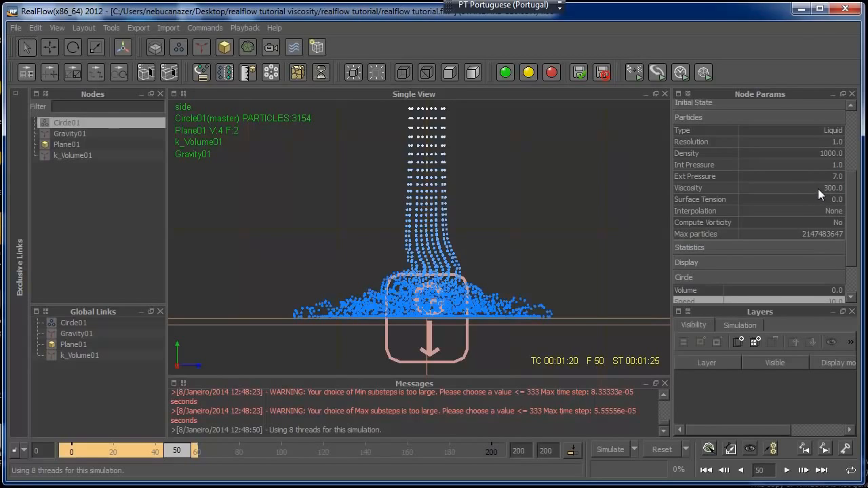
double_click(821, 188)
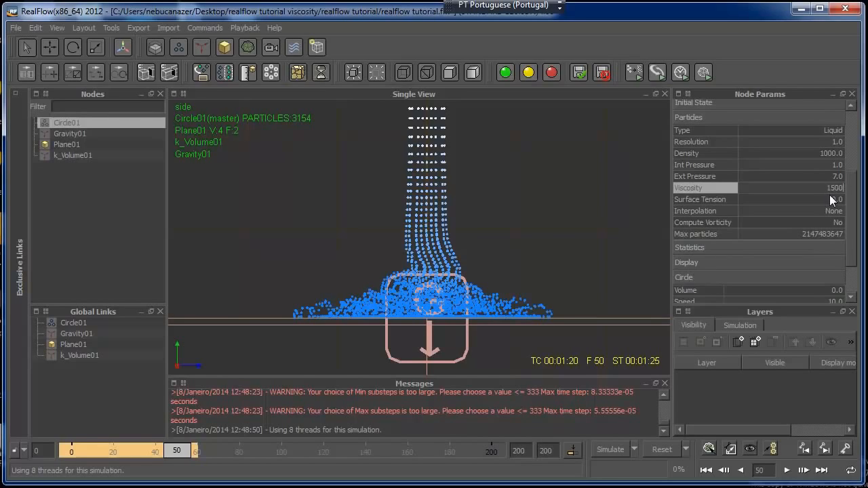
Set Plane01's Sticky value to 1500 in its particle fluid interaction settings
left_click(71, 145)
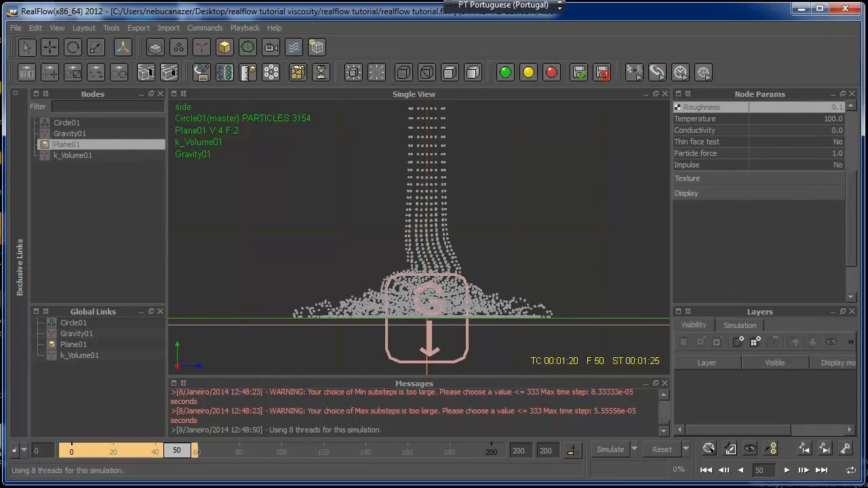
scroll(848, 185, "up", 1)
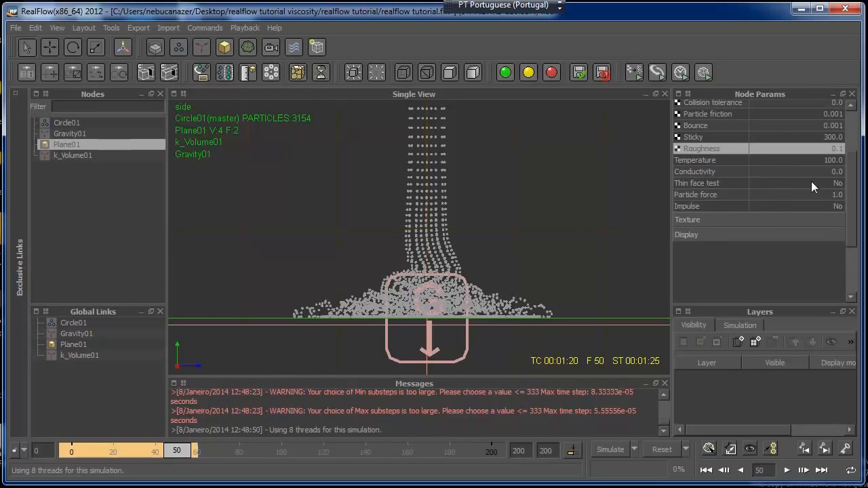
scroll(852, 175, "up", 1)
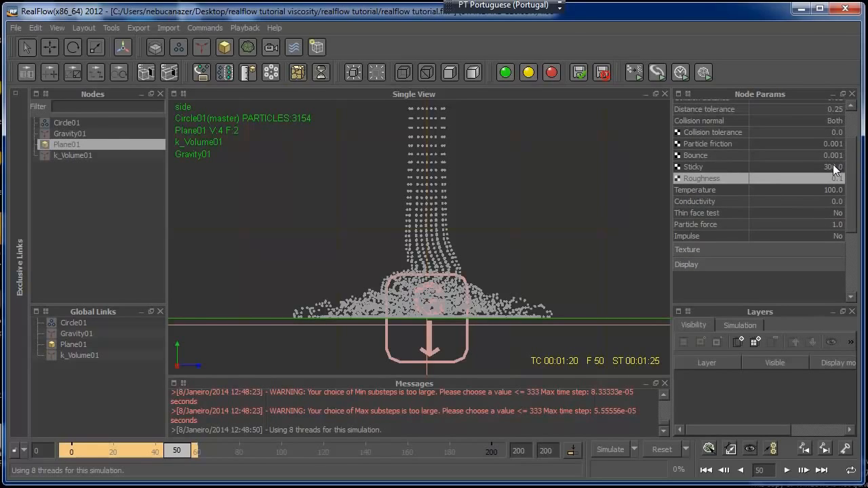
double_click(832, 166)
type("1")
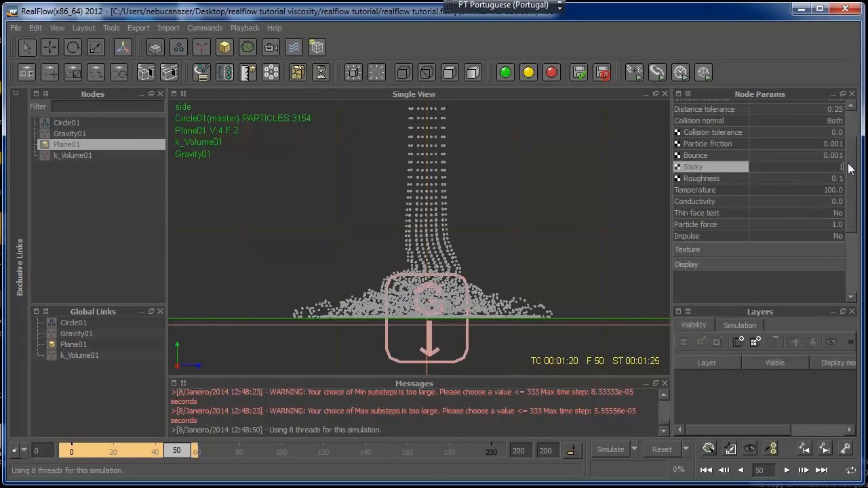
type("500")
key("Return")
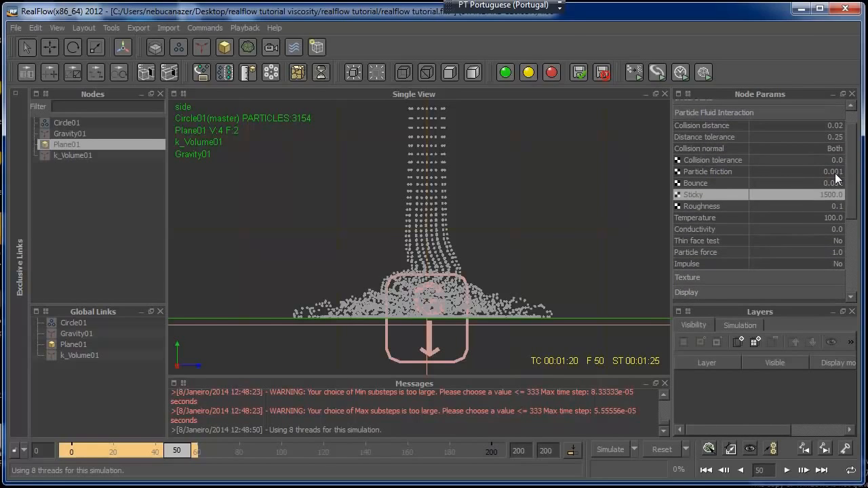
Set Plane01's particle friction to 1
double_click(834, 172)
type("1")
key("Return")
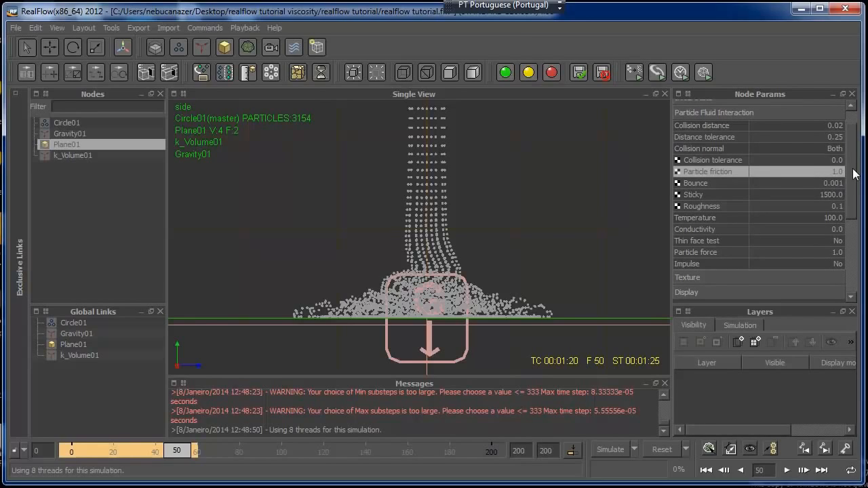
left_click_drag(855, 175, 854, 175)
scroll(854, 175, "down", 1)
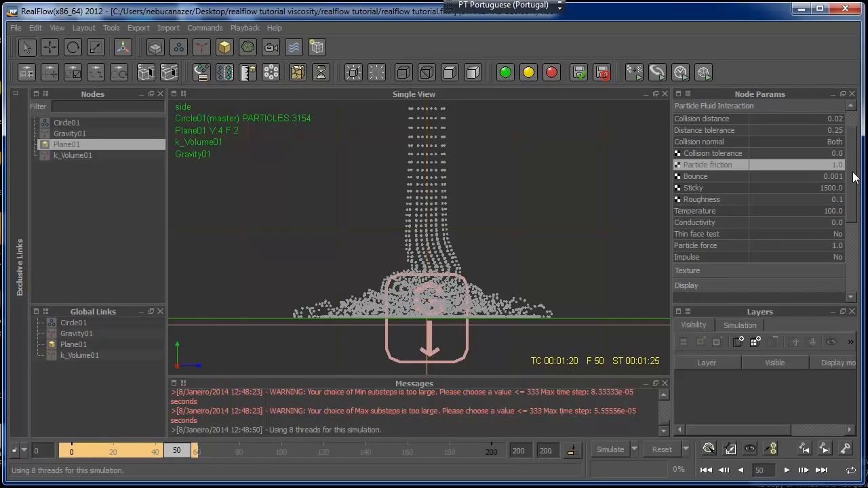
left_click_drag(854, 176, 858, 206)
Set the Circle01 emitter's external pressure to 12
left_click(68, 123)
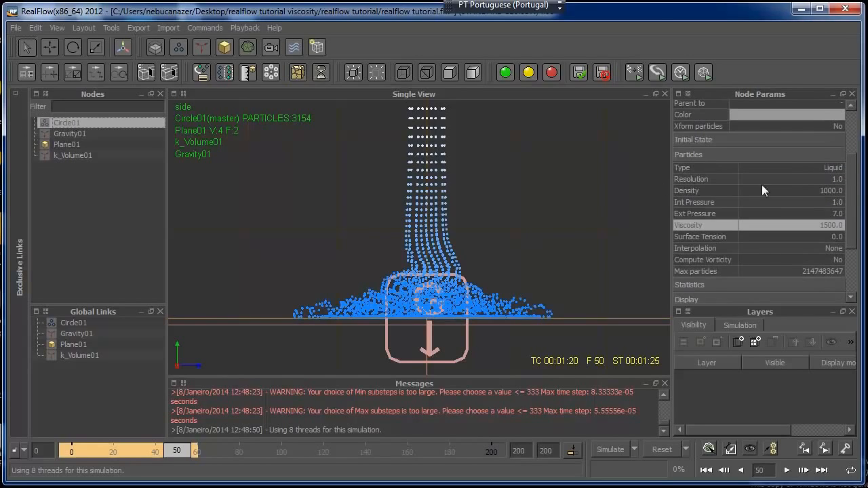
scroll(851, 207, "down", 2)
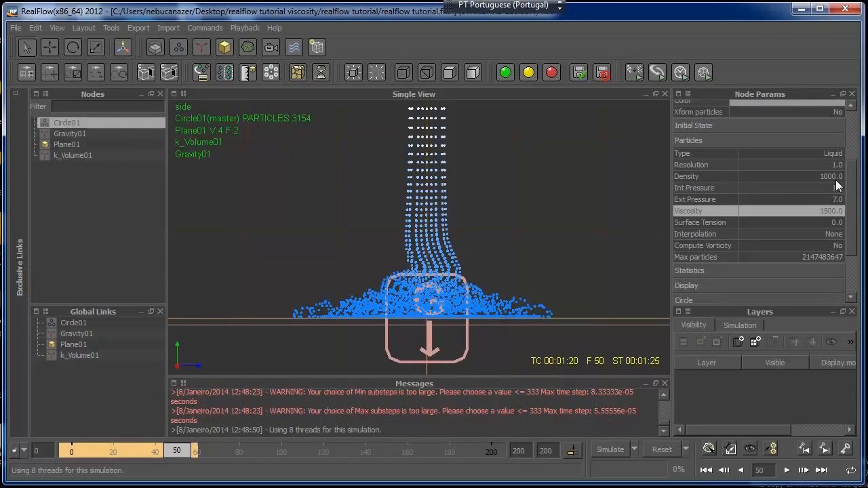
scroll(853, 211, "down", 4)
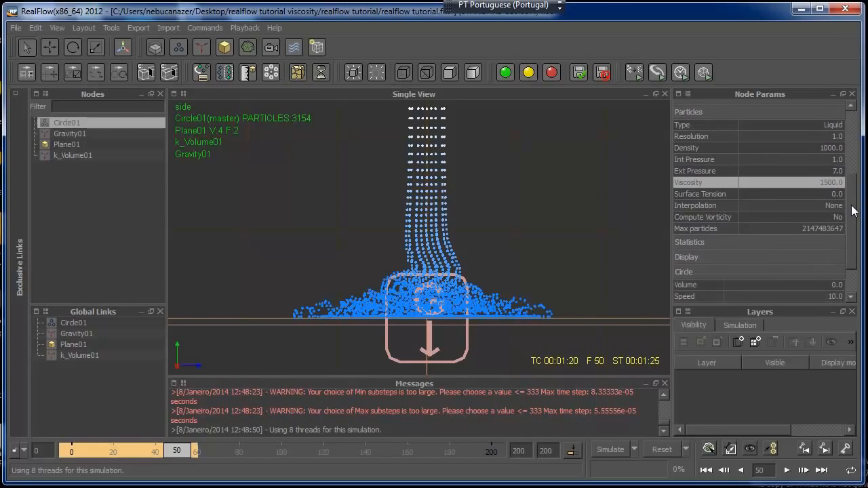
double_click(838, 172)
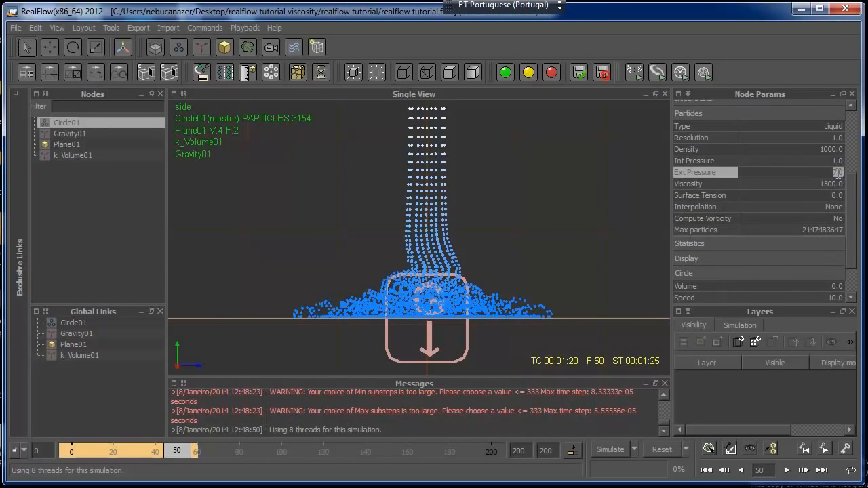
type("12")
left_click_drag(852, 180, 852, 186)
Reset and simulate with the new viscosity and pressure, view the column at a low angle in perspective, and stop at frame 31
left_click(645, 450)
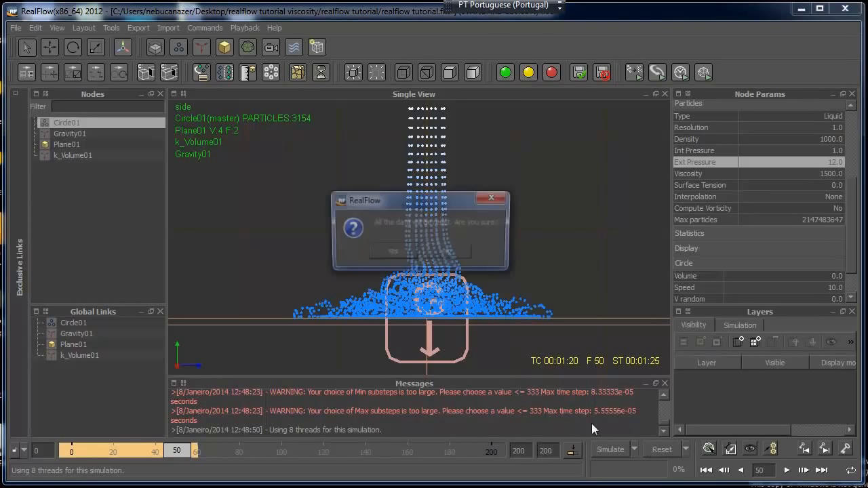
left_click(401, 254)
left_click(603, 445)
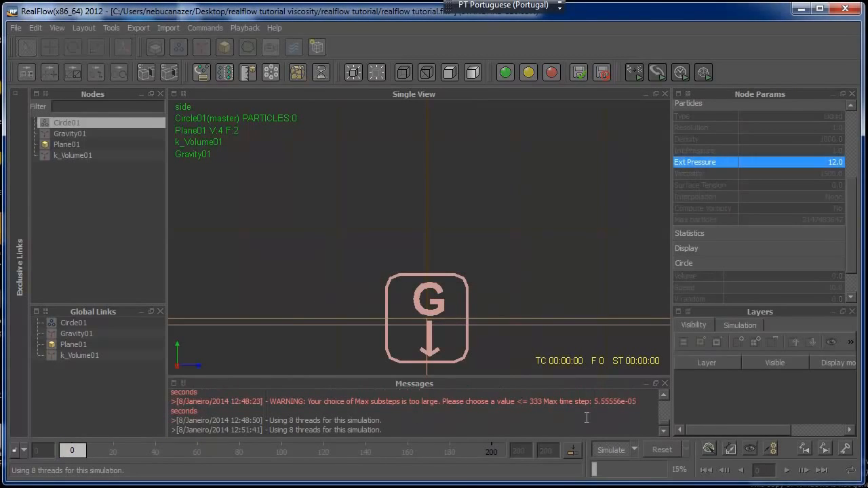
scroll(393, 282, "down", 5)
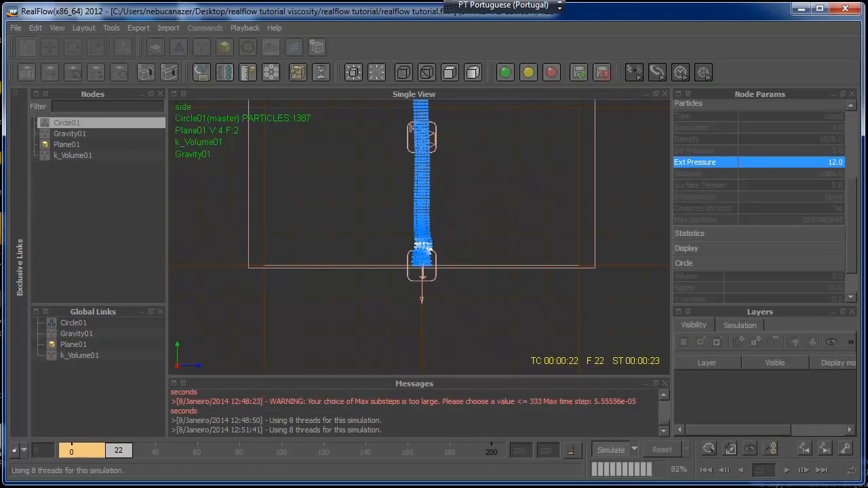
key("4")
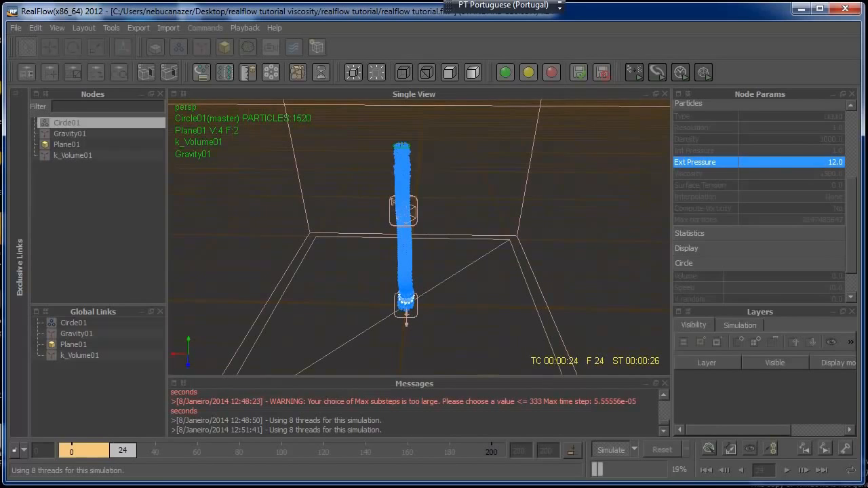
left_click_drag(516, 327, 572, 270, "alt")
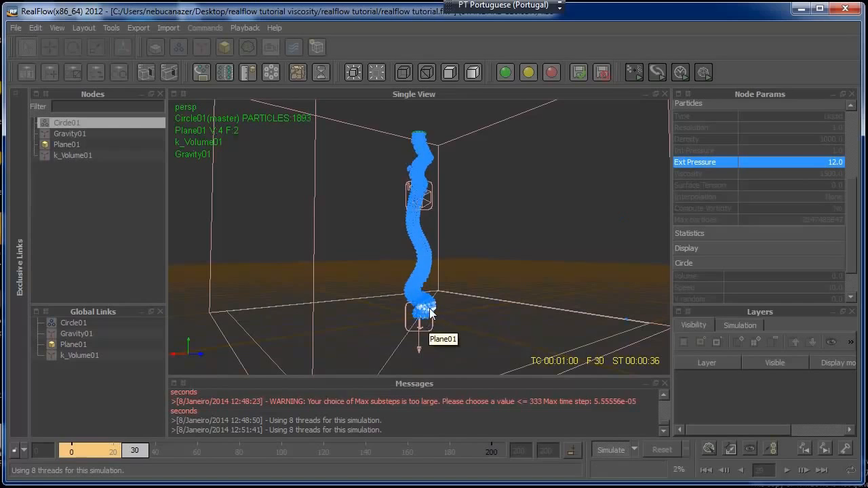
left_click(617, 450)
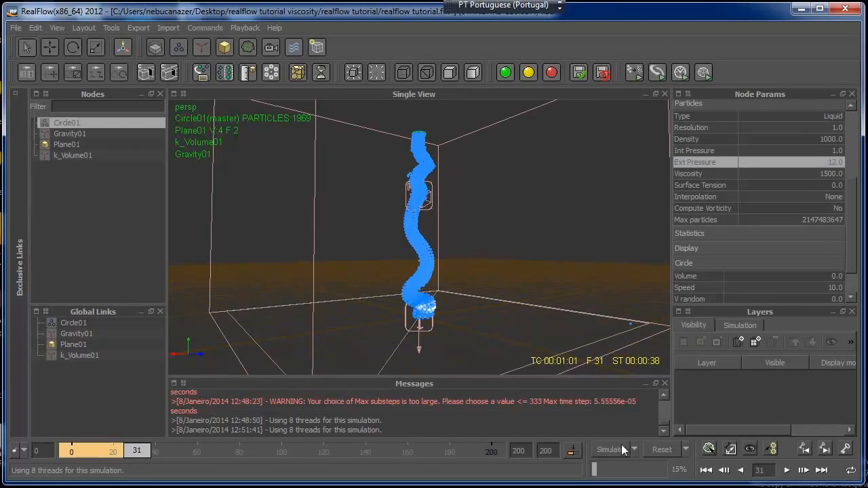
Set the minimum substeps to 2500 and the maximum substeps to 4000 in the simulation options
left_click(635, 448)
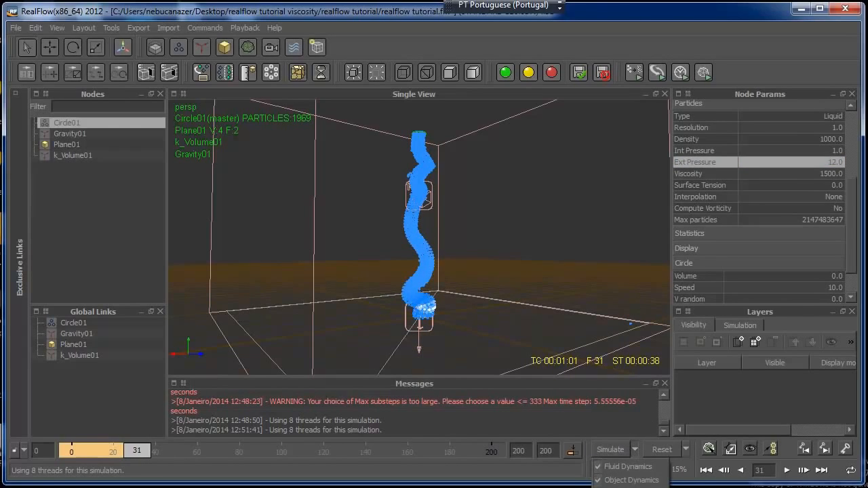
left_click(622, 479)
double_click(729, 330)
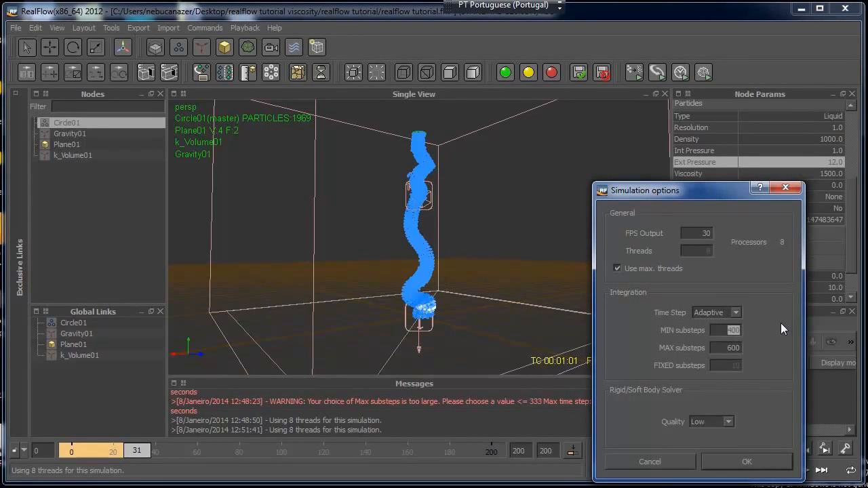
type("2500")
key("Tab")
type("4000")
left_click(765, 463)
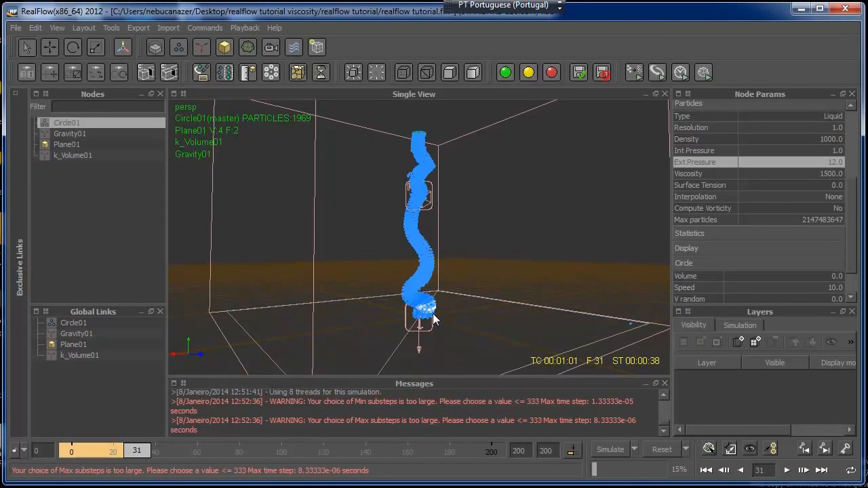
Reset the scene and run the simulation with the new substeps, checking the falling column in side and perspective views
left_click(651, 449)
left_click(395, 255)
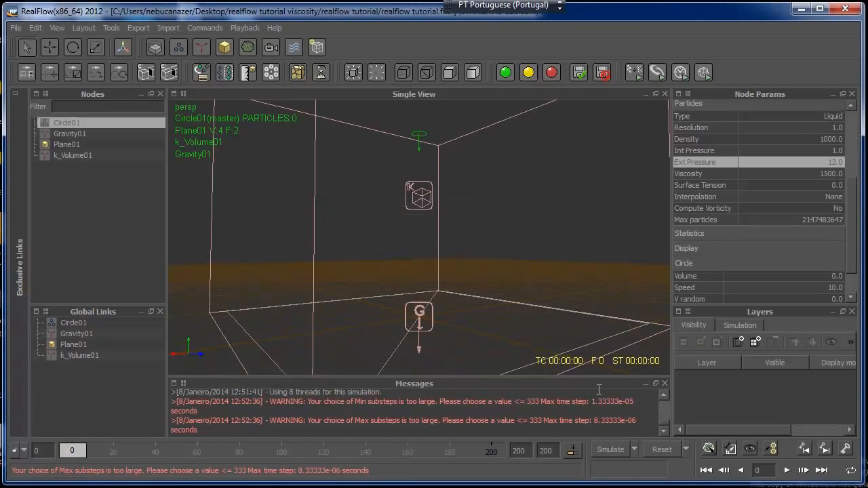
left_click(604, 448)
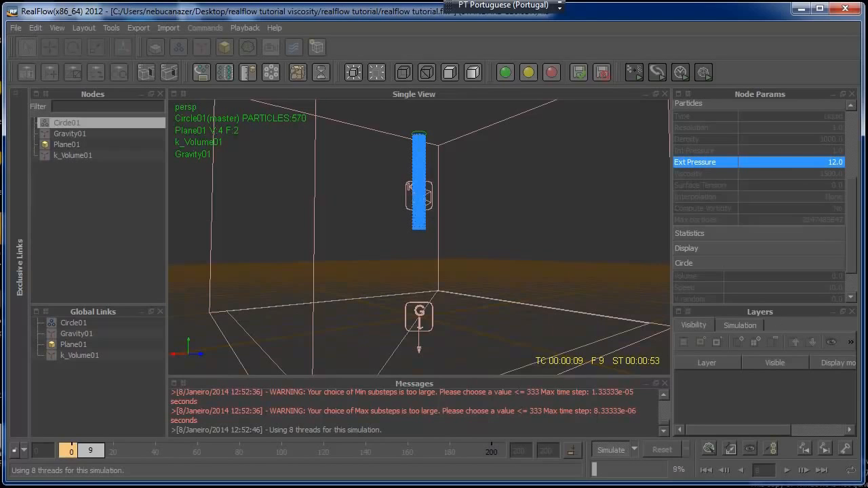
left_click_drag(853, 227, 854, 161)
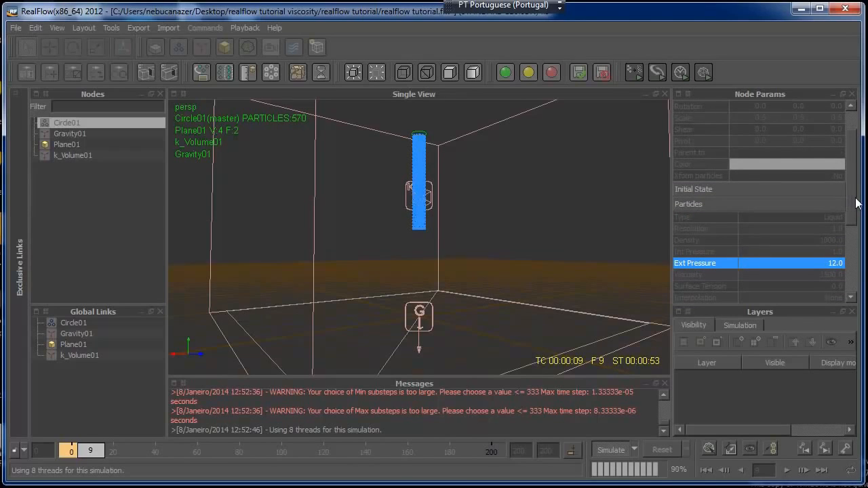
left_click_drag(855, 204, 855, 206)
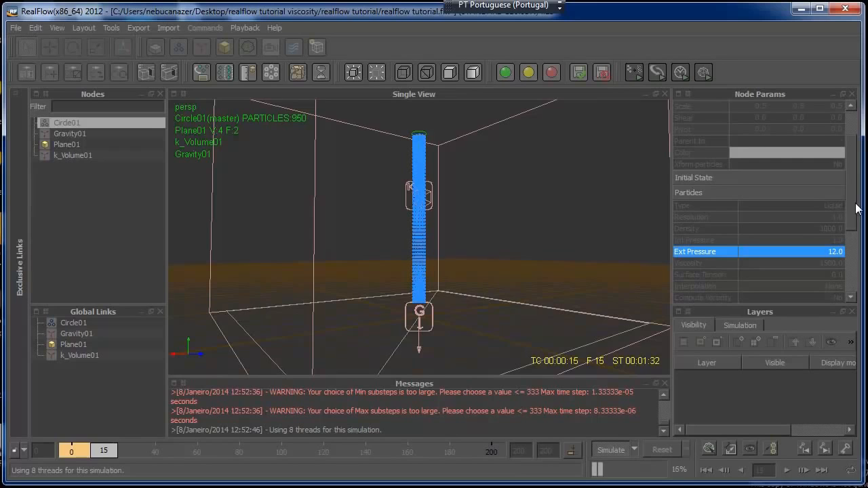
key("3")
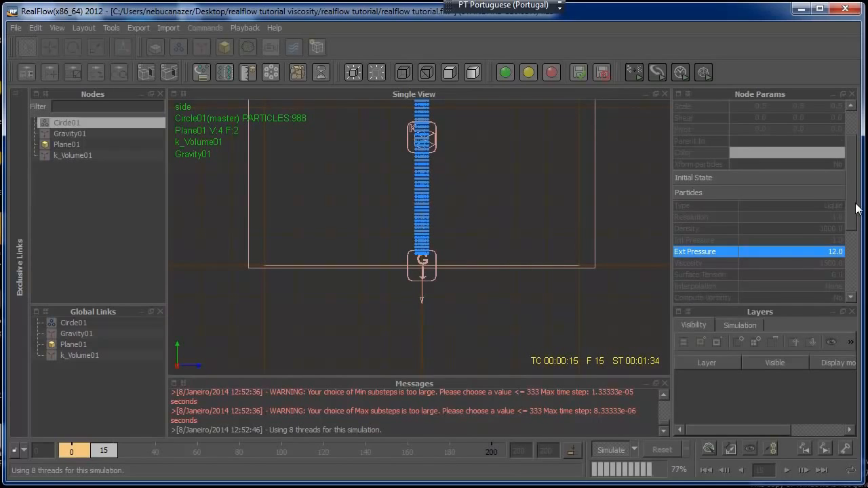
scroll(419, 317, "down", 2)
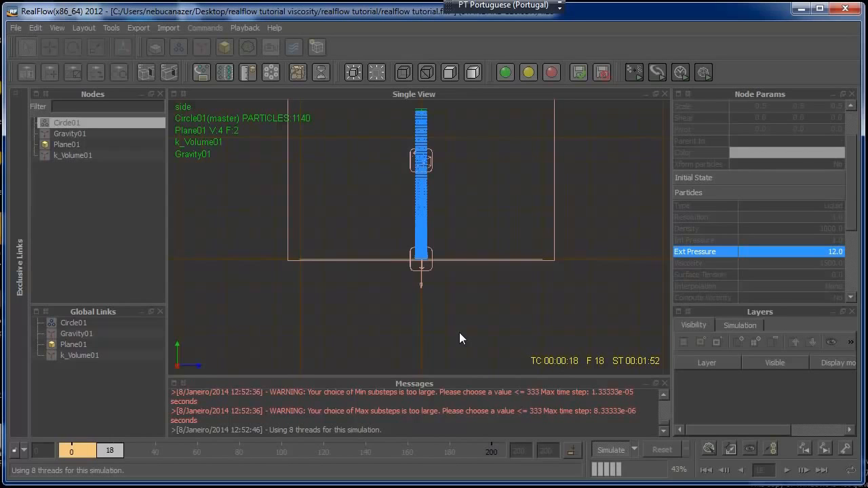
key("4")
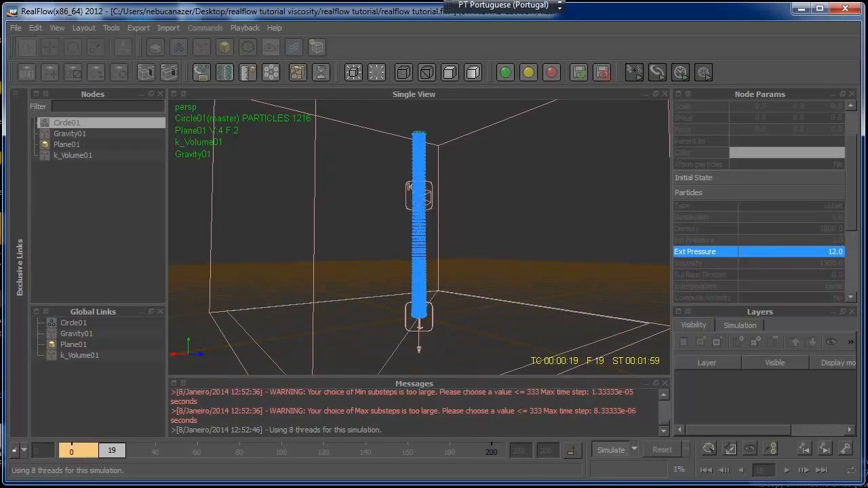
Switch to Windows Explorer, preview the reference image tut sample_00098, and return to RealFlow
key("alt+Tab")
left_click(527, 142)
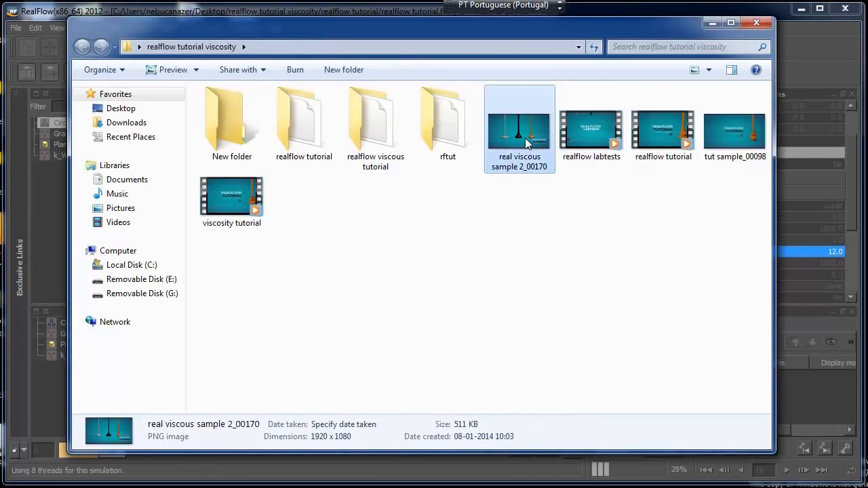
left_click(737, 137)
right_click(737, 137)
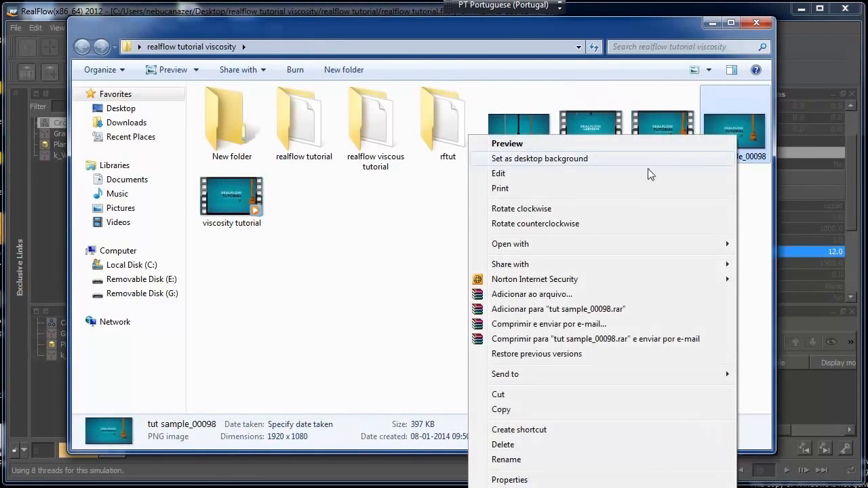
left_click(584, 144)
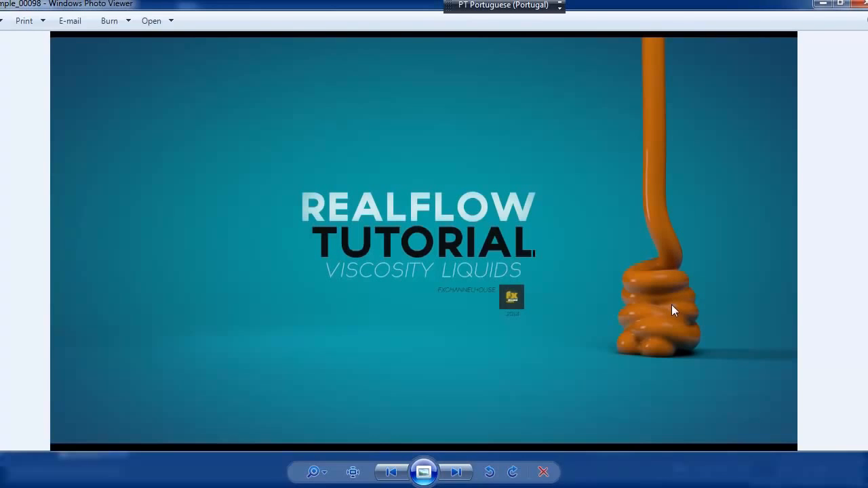
left_click(858, 4)
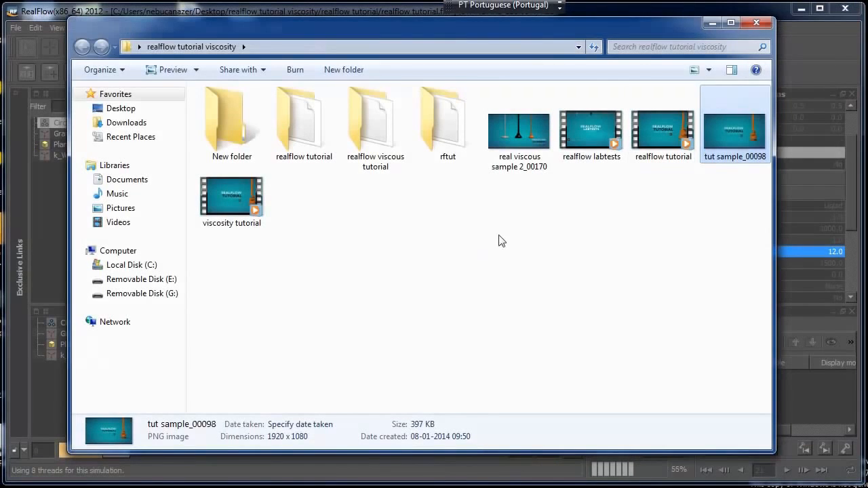
left_click(712, 22)
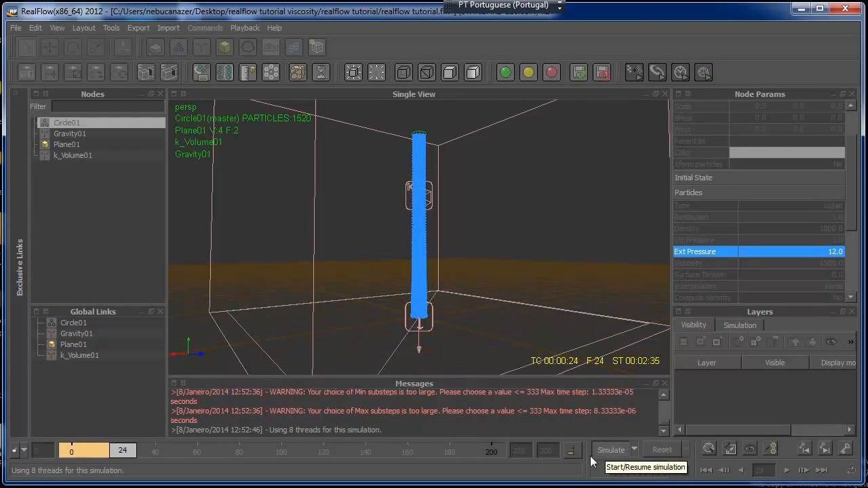
Examine the simulated fluid pile at frames 182 and 139, using side and low perspective views
left_click_drag(458, 311, 549, 329, "alt")
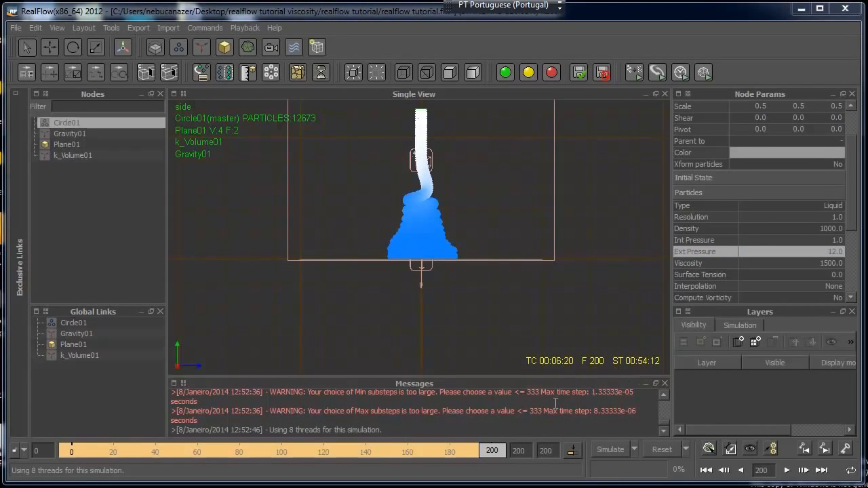
left_click_drag(493, 451, 453, 452)
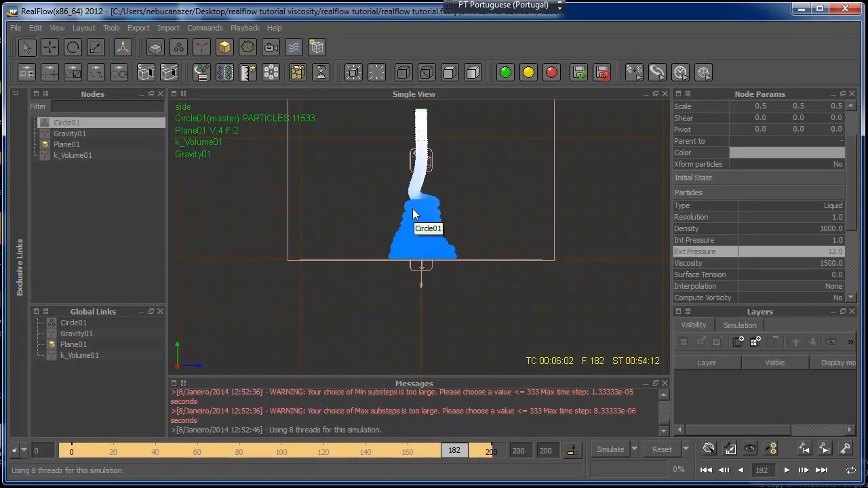
key("4")
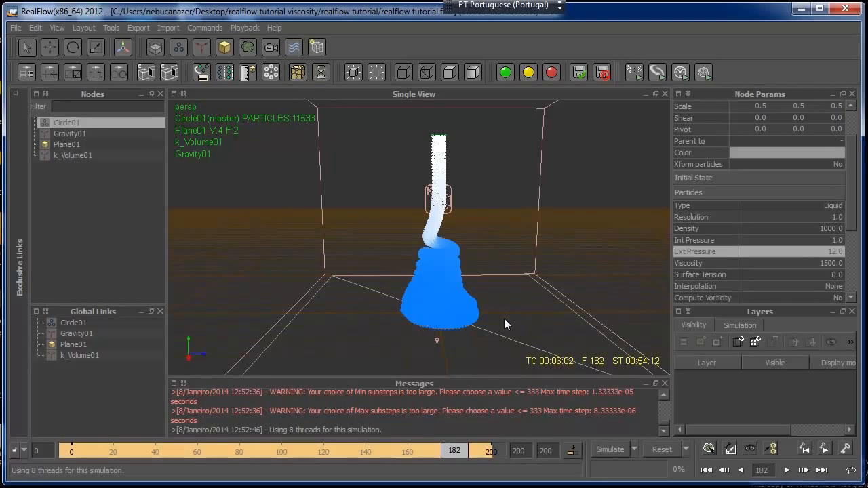
mouse_move(495, 313)
left_mouse_down("alt")
mouse_move(532, 289)
mouse_move(548, 311)
mouse_move(494, 310)
left_mouse_up("alt")
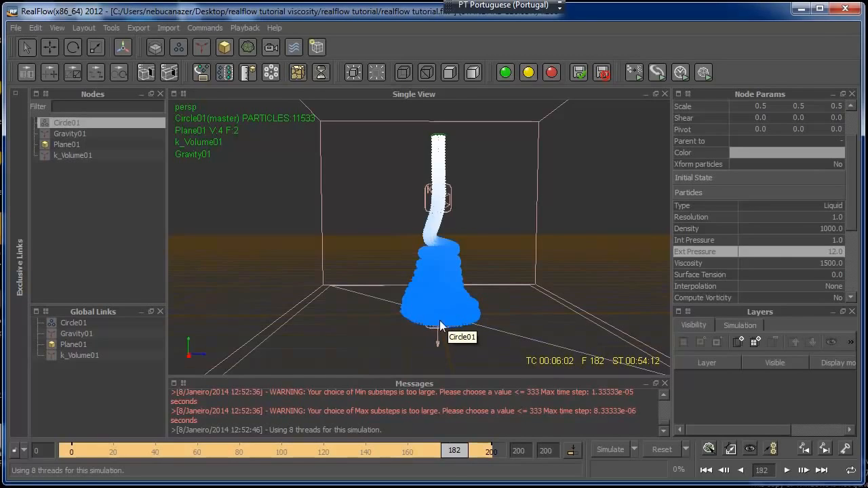
left_click_drag(454, 450, 365, 455)
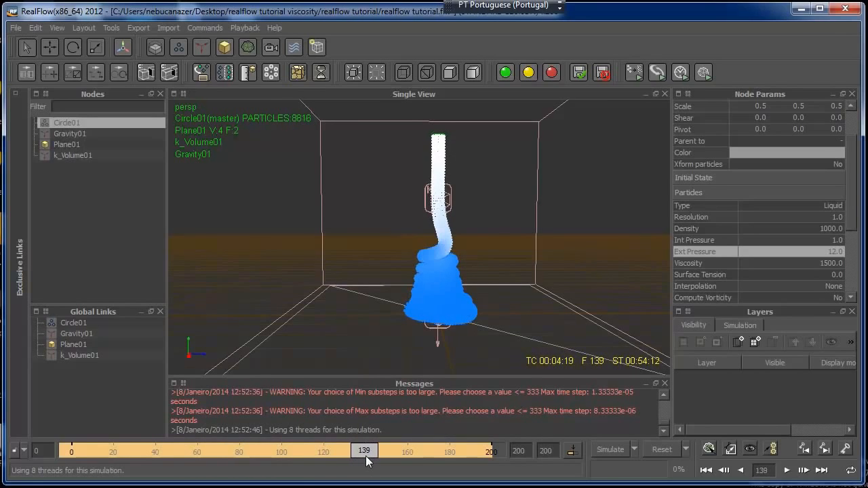
Add a standard particle mesh to the scene and set its Filter option to Yes
left_click(248, 48)
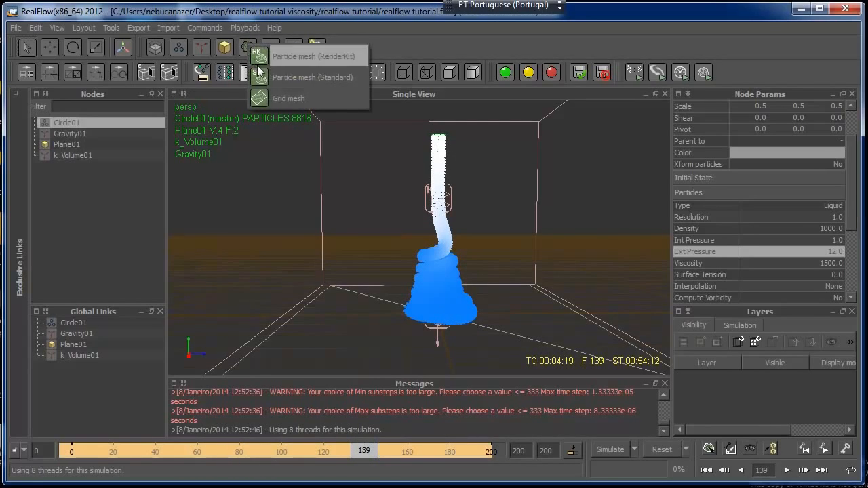
left_click(324, 80)
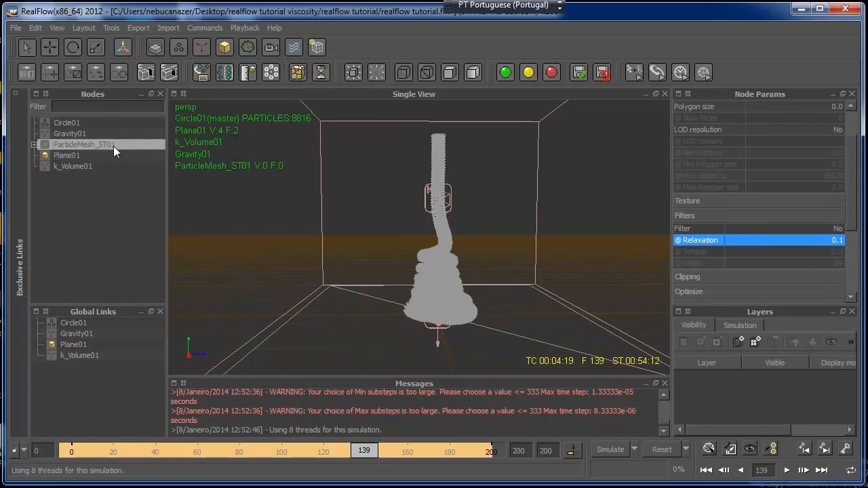
scroll(857, 228, "down", 1)
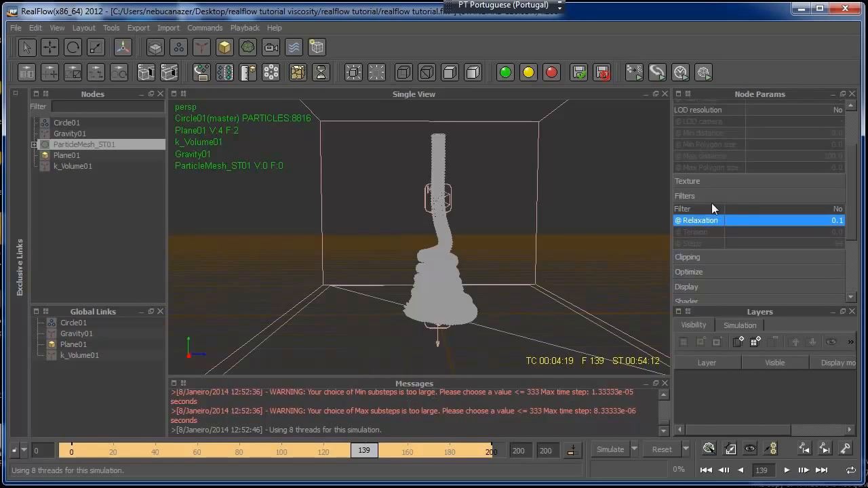
double_click(838, 209)
double_click(836, 220)
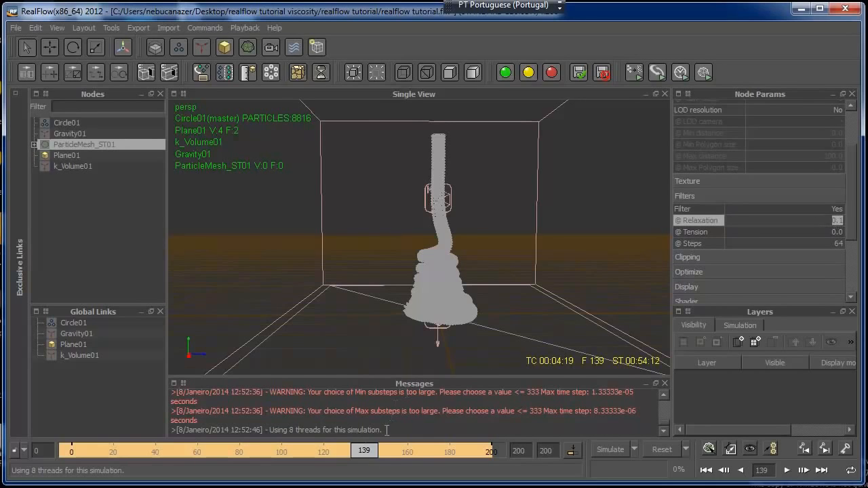
Go to frame 146 and build the particle mesh there
left_click_drag(369, 454, 380, 454)
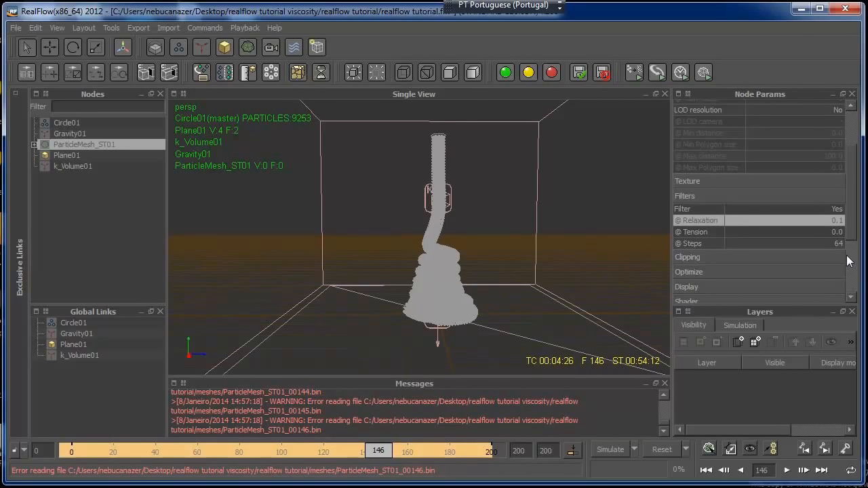
right_click(62, 146)
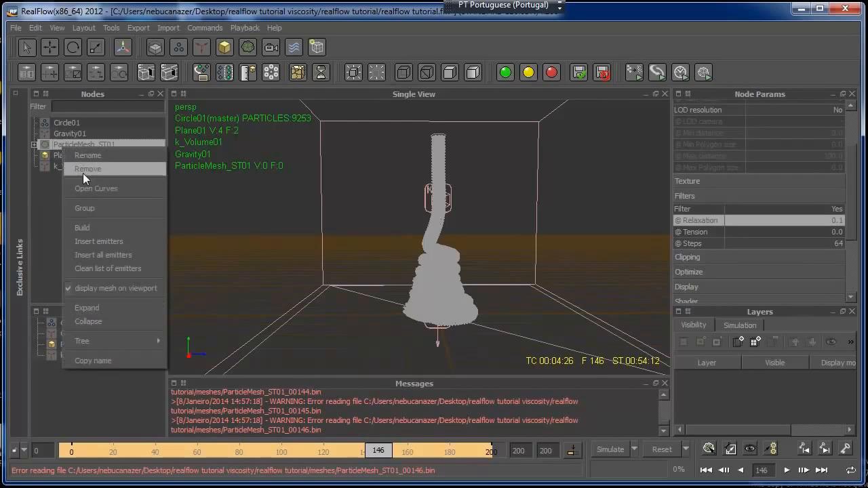
left_click(83, 229)
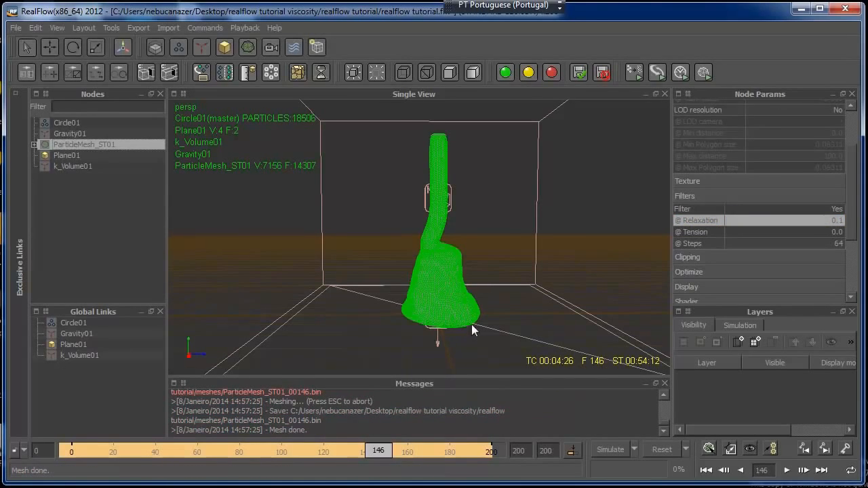
Show the particle mesh with smooth shading and inspect its surface up close without the selection highlight
left_click(493, 244)
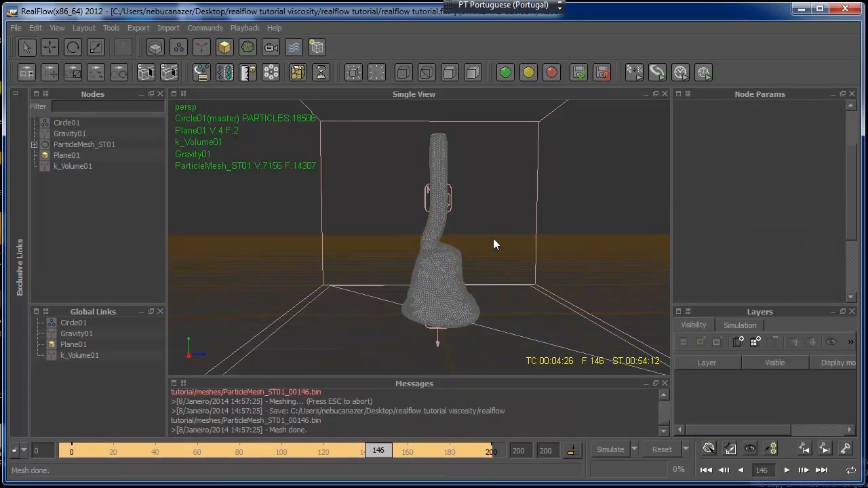
left_click(66, 146)
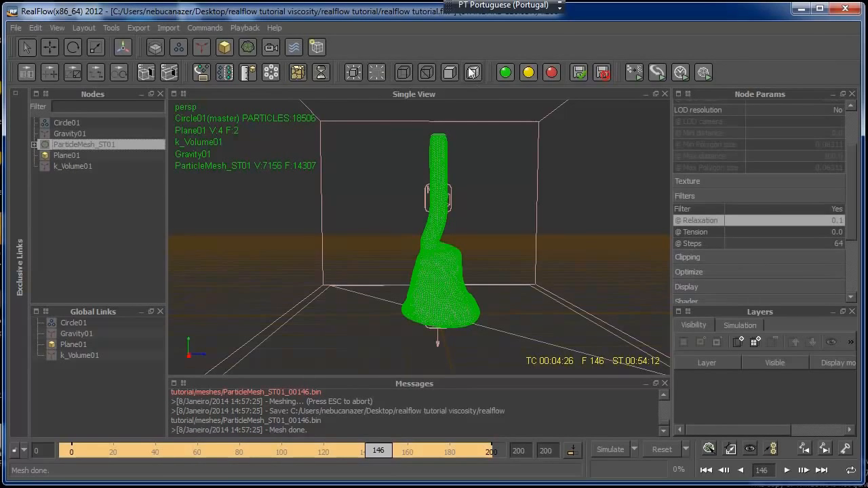
left_click(478, 206)
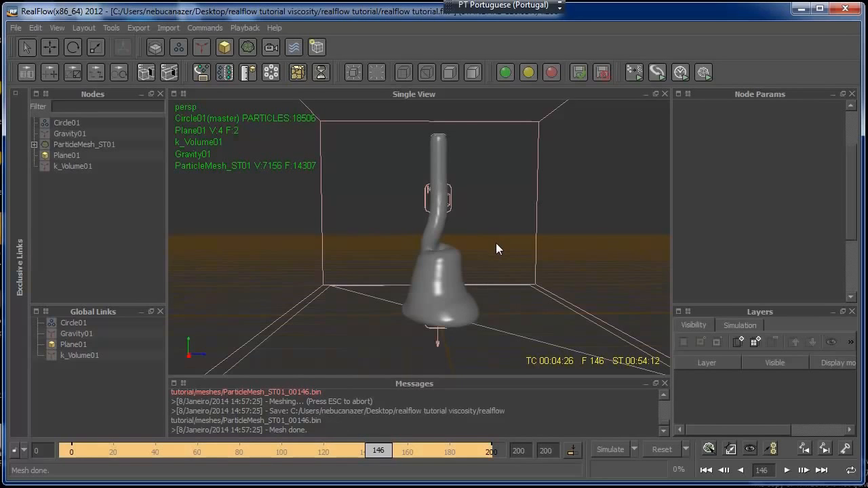
mouse_move(493, 243)
left_mouse_down("alt")
mouse_move(535, 231)
mouse_move(533, 245)
mouse_move(456, 247)
mouse_move(400, 280)
mouse_move(485, 286)
mouse_move(493, 258)
mouse_move(486, 244)
left_mouse_up("alt")
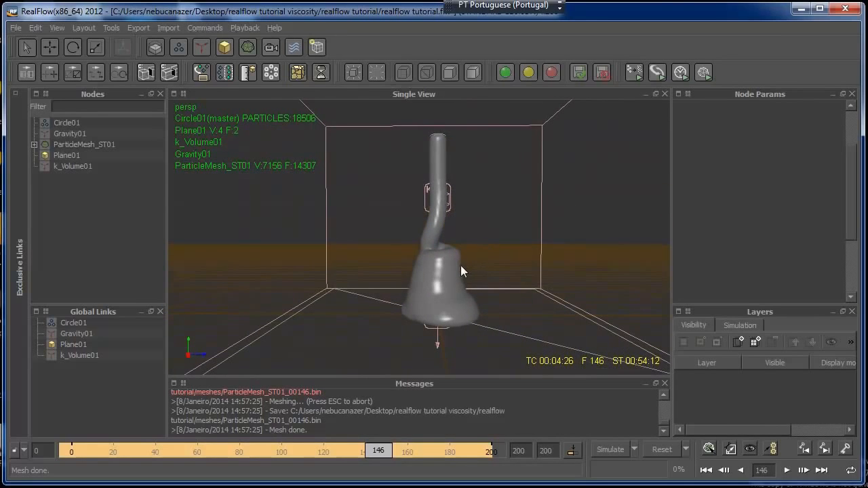
scroll(462, 269, "up", 2)
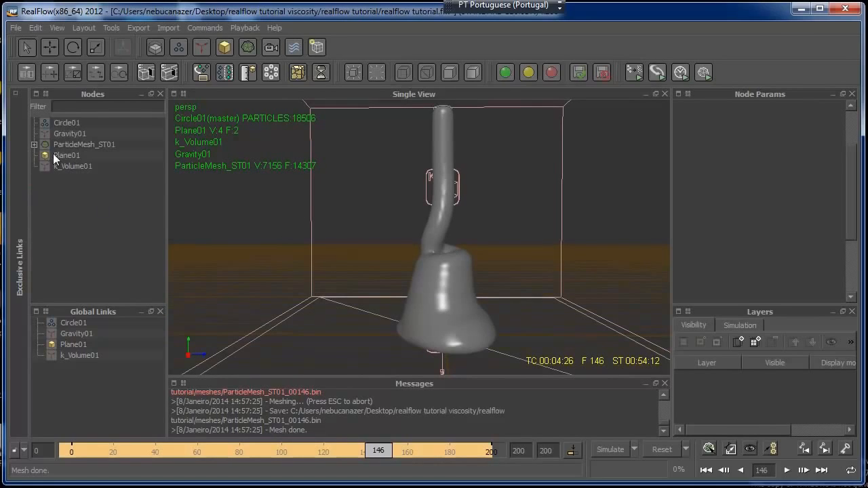
Set the particle mesh's filter relaxation to 0.01
left_click(82, 144)
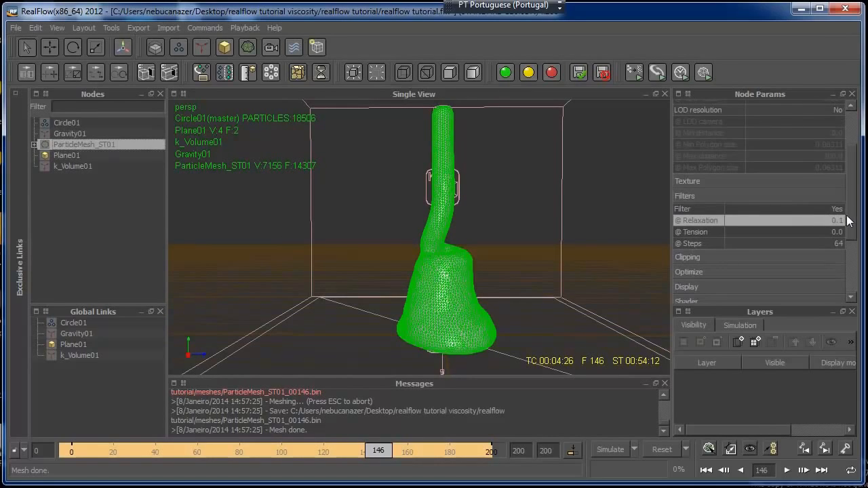
scroll(847, 220, "down", 1)
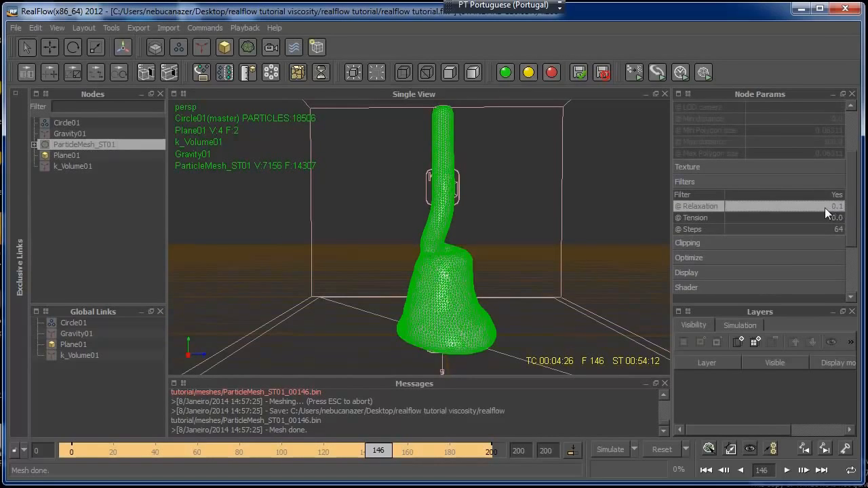
double_click(824, 208)
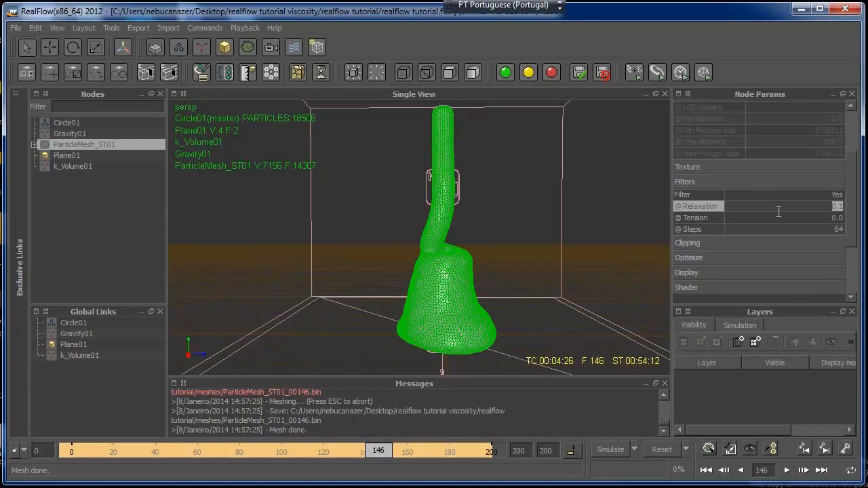
double_click(838, 207)
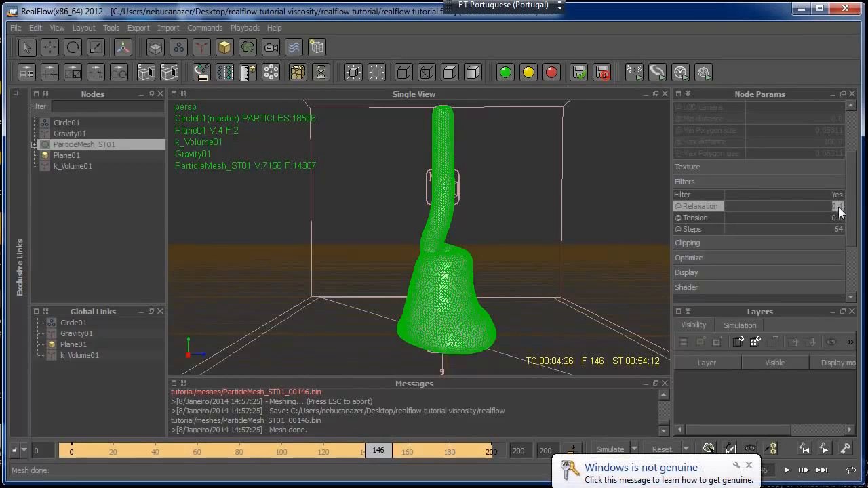
type("0.")
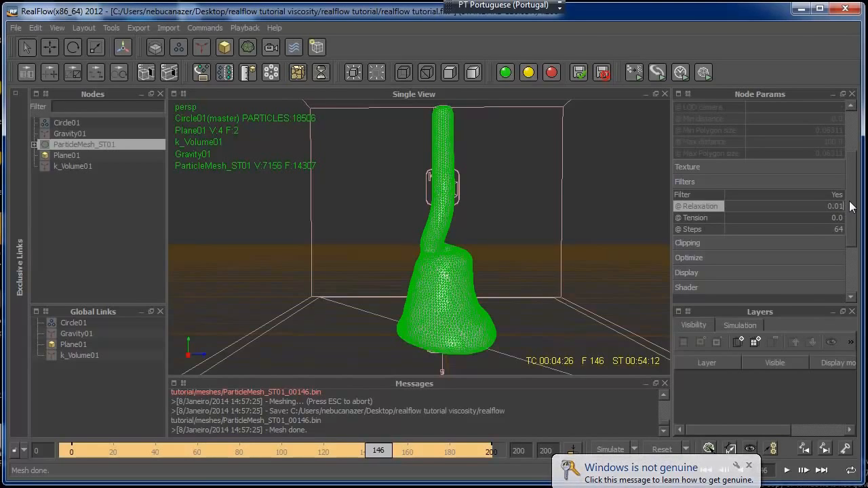
type("01")
key("Return")
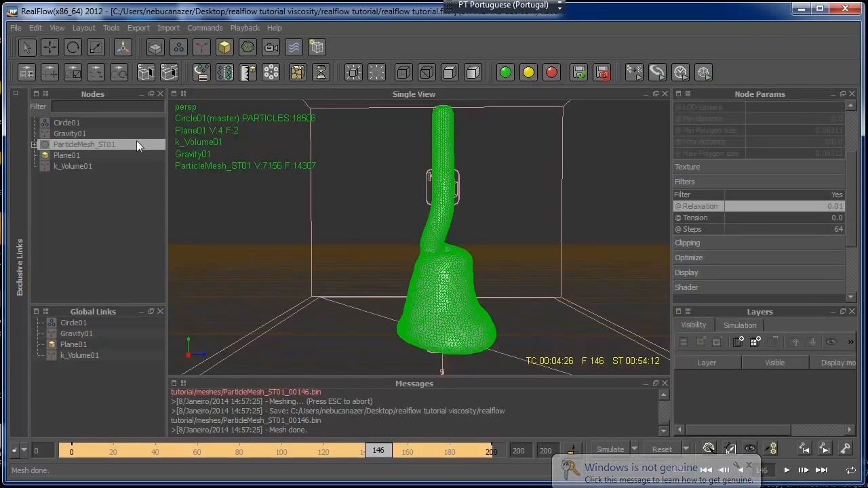
Rebuild the particle mesh at frame 146 and inspect its surface without the selection highlight
right_click(114, 143)
left_click(141, 222)
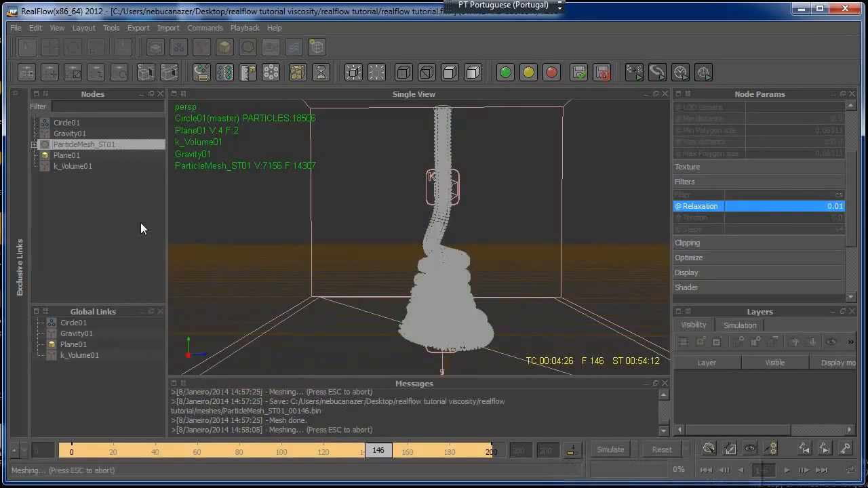
left_click(510, 223)
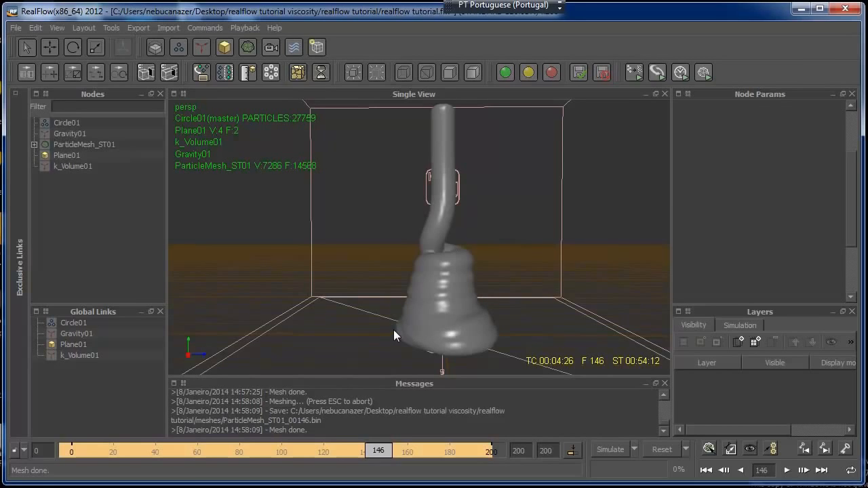
left_click_drag(366, 308, 398, 313, "alt")
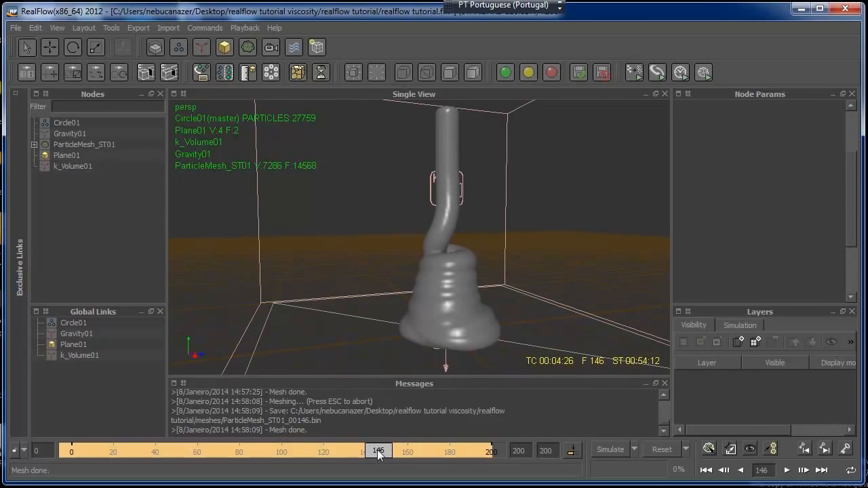
Go to frame 141 and set the particle mesh's filter relaxation to 0.03
left_click_drag(380, 453, 368, 455)
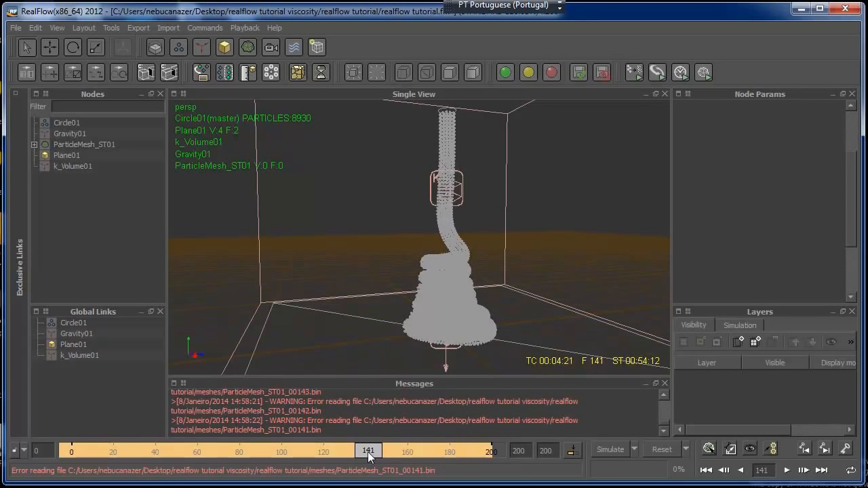
left_click(64, 144)
double_click(837, 207)
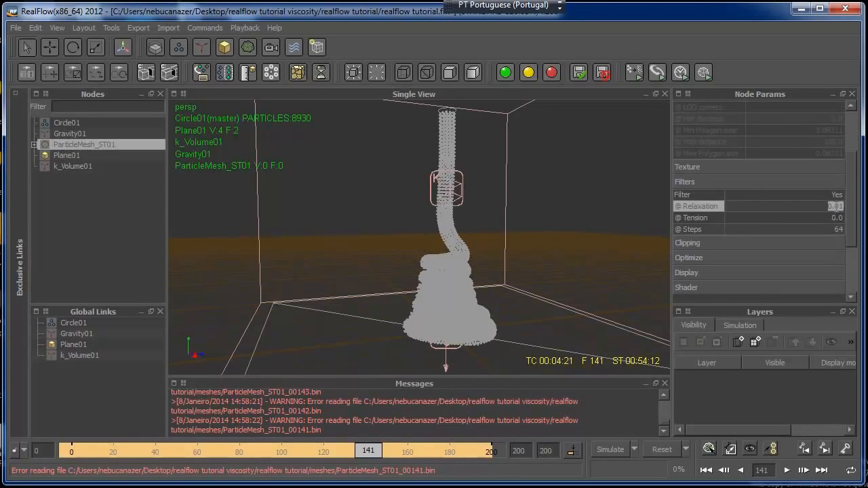
type("0.03")
key("Return")
Build the particle mesh at frame 141 and inspect the smoothed surface without the selection highlight
right_click(105, 146)
left_click(139, 227)
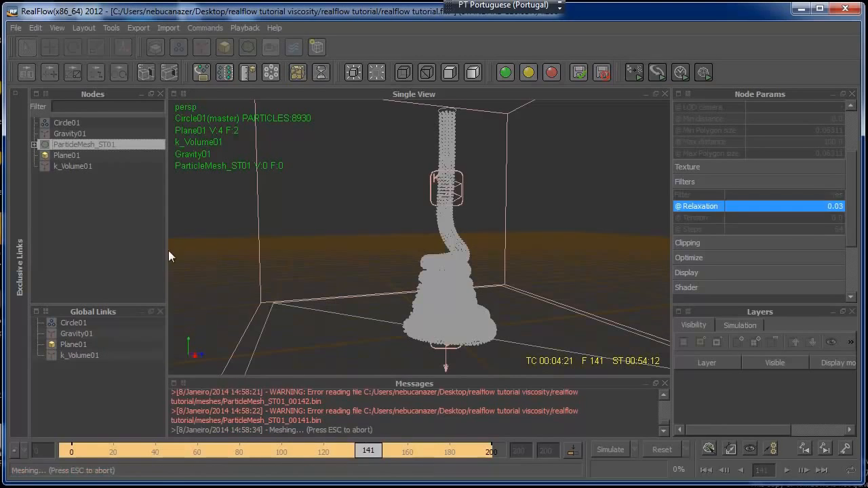
left_click(374, 217)
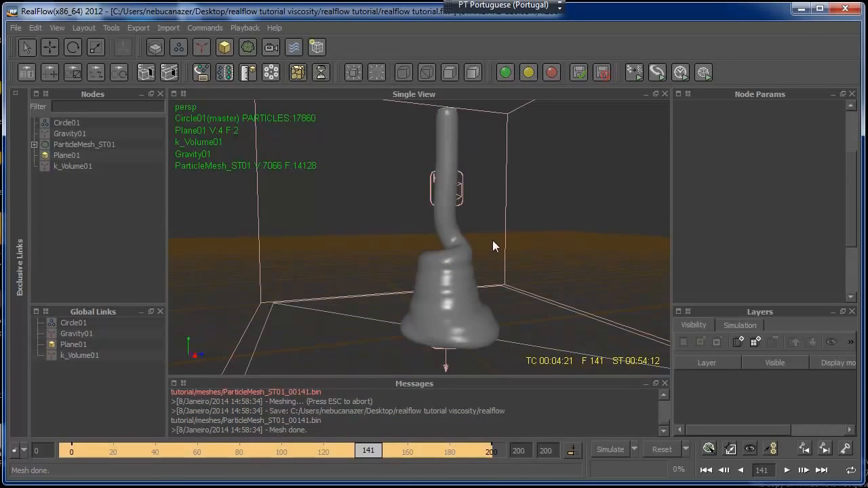
left_click_drag(482, 241, 506, 228, "alt")
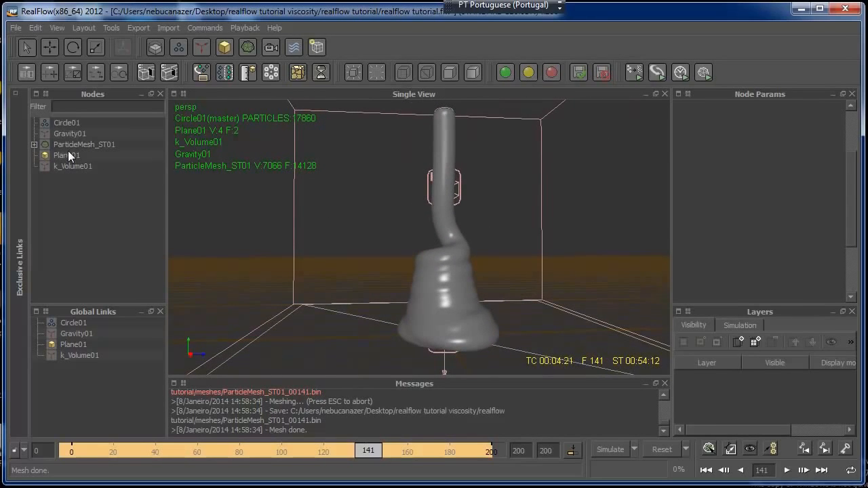
Go to frame 126 and set the particle mesh's filter relaxation to 0.02
left_click_drag(368, 450, 337, 448)
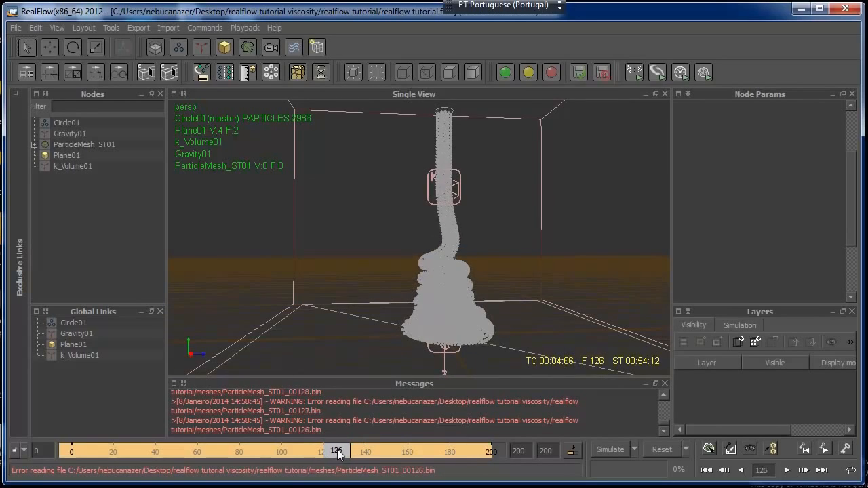
left_click(89, 145)
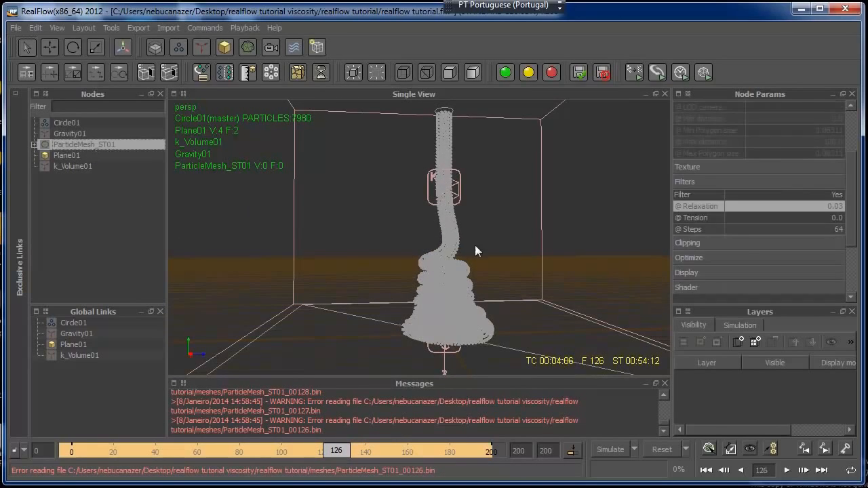
double_click(833, 206)
type("0")
key("Return")
type("2")
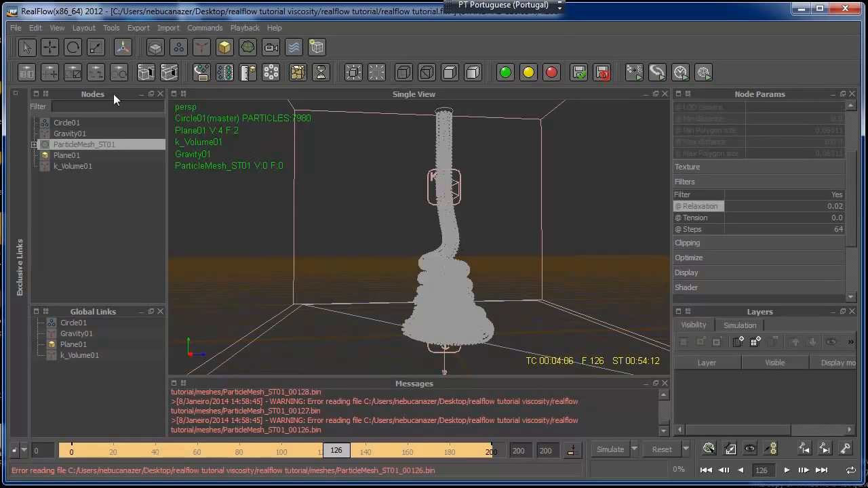
Build the particle mesh at frame 126 and inspect its surface from another angle without the selection highlight
right_click(92, 145)
left_click(122, 229)
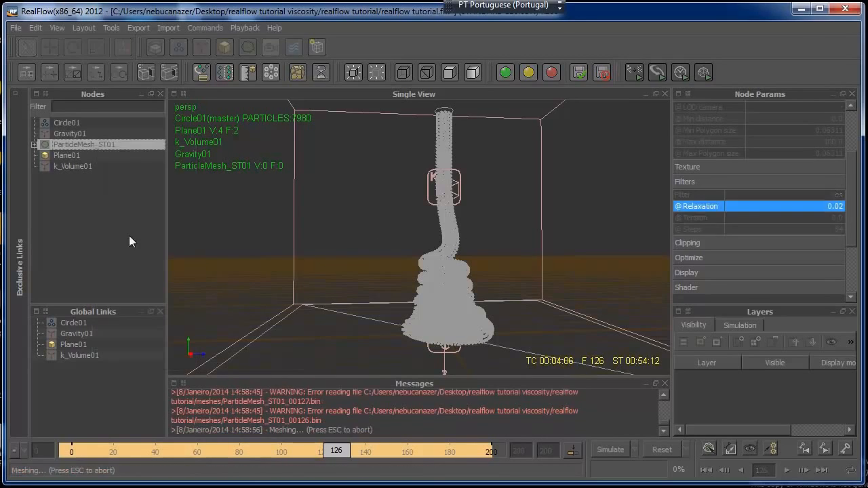
left_click(516, 217)
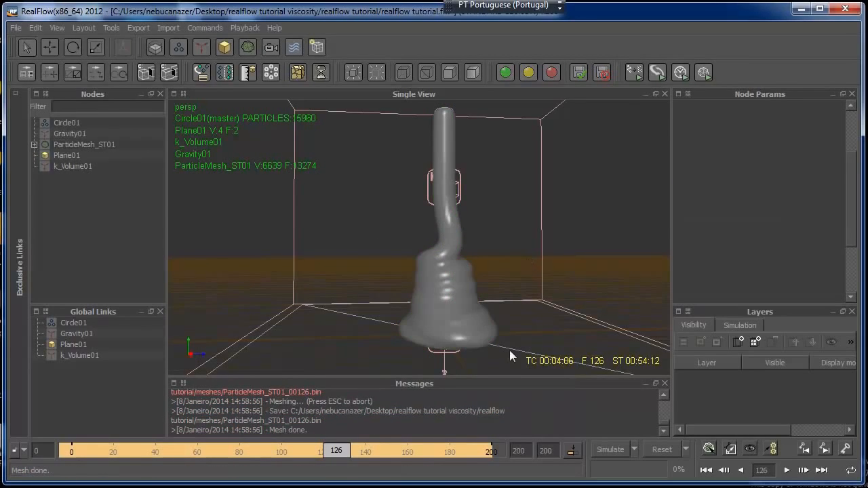
left_click_drag(468, 291, 502, 296, "alt")
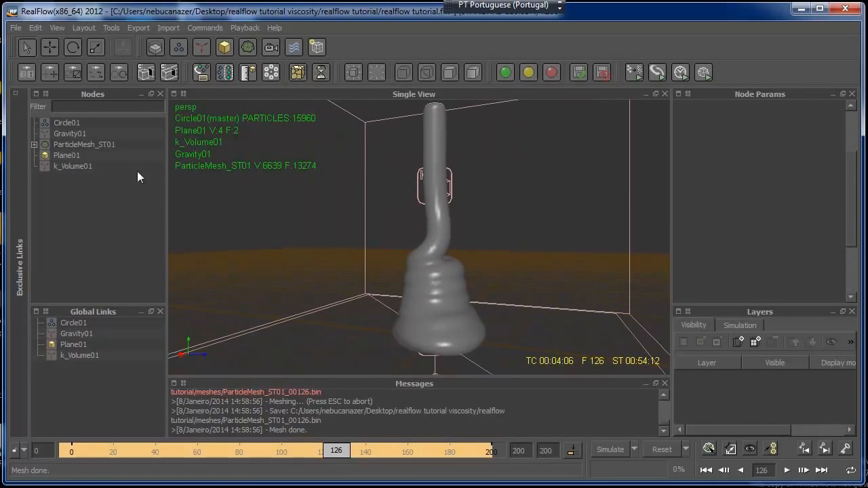
Set the particle mesh's filter relaxation to 0.01, rebuild the mesh at frame 126 and clear the selection
left_click(99, 145)
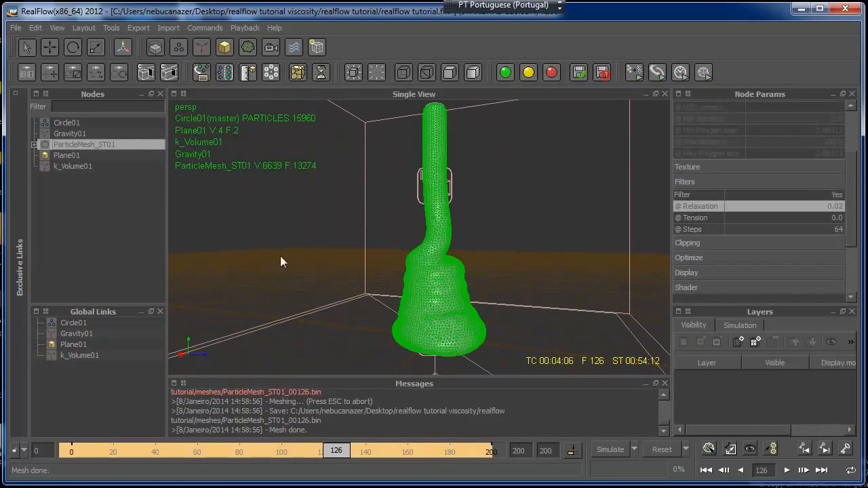
double_click(835, 206)
type("0.01")
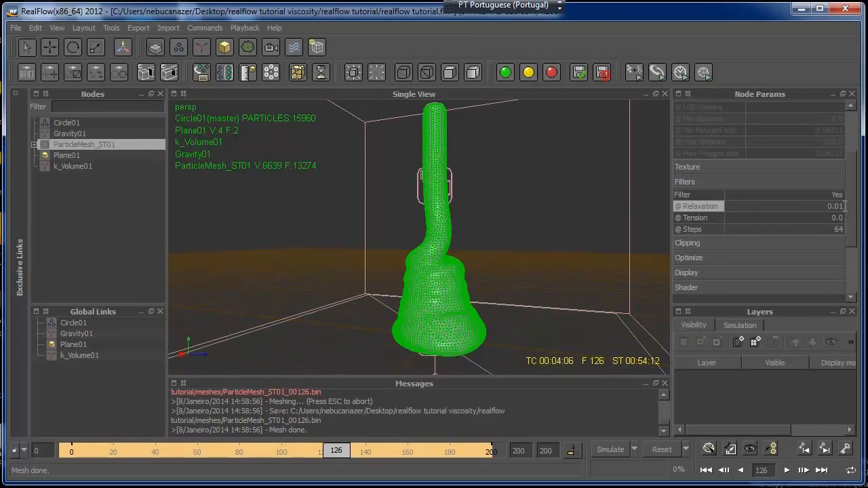
right_click(94, 147)
left_click(126, 229)
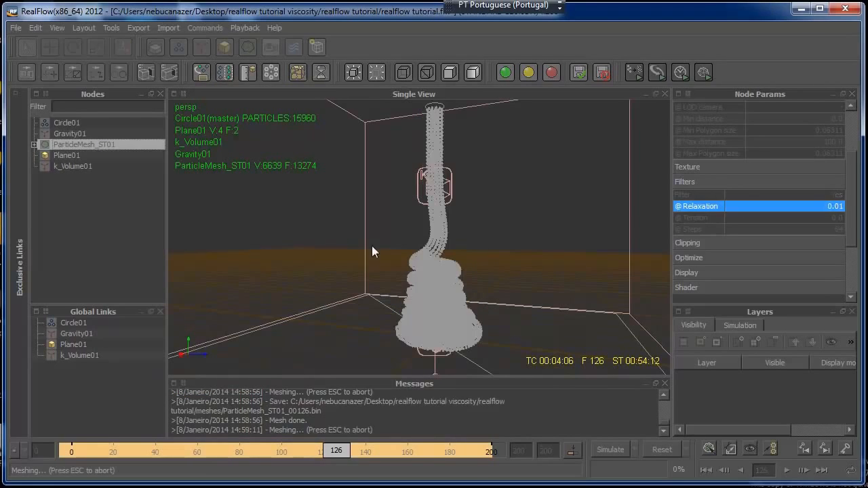
left_click(513, 224)
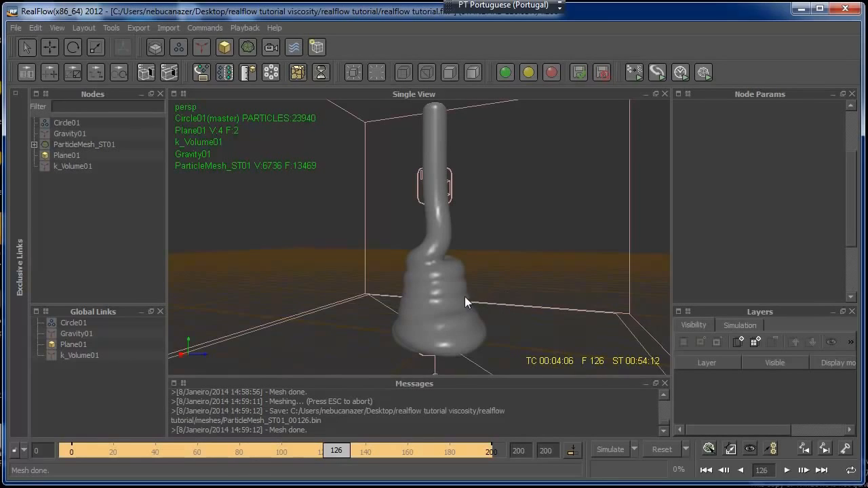
Review the Circle01 emitter's node and particle parameters, including resolution, pressures and viscosity
left_click(76, 123)
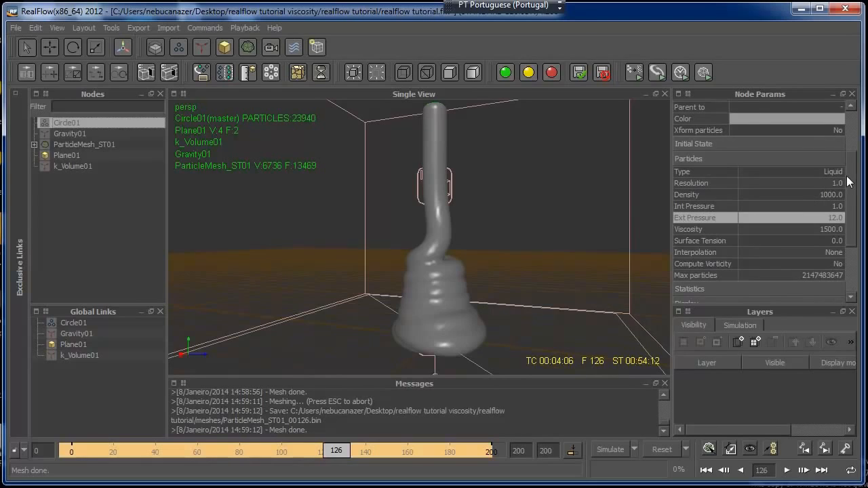
scroll(823, 198, "up", 1)
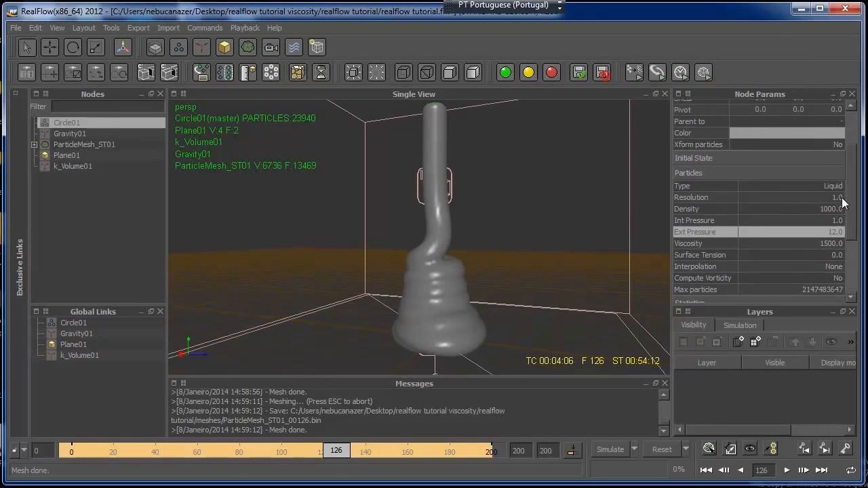
scroll(849, 198, "up", 1)
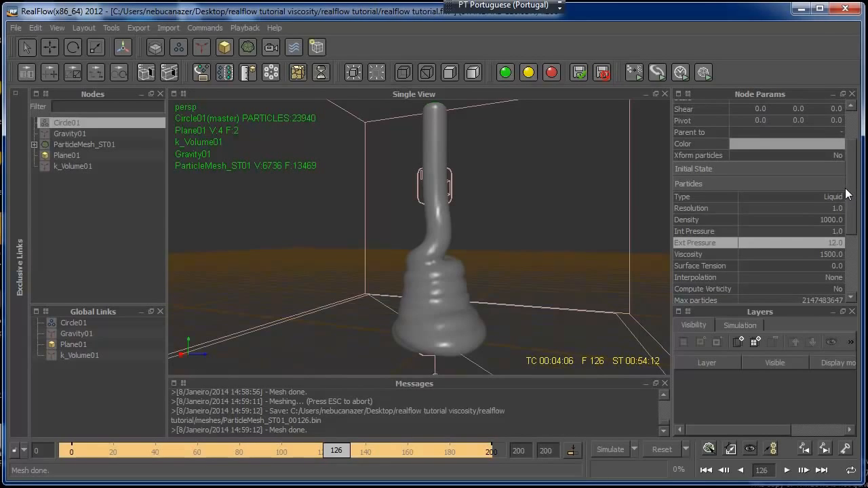
scroll(849, 183, "up", 5)
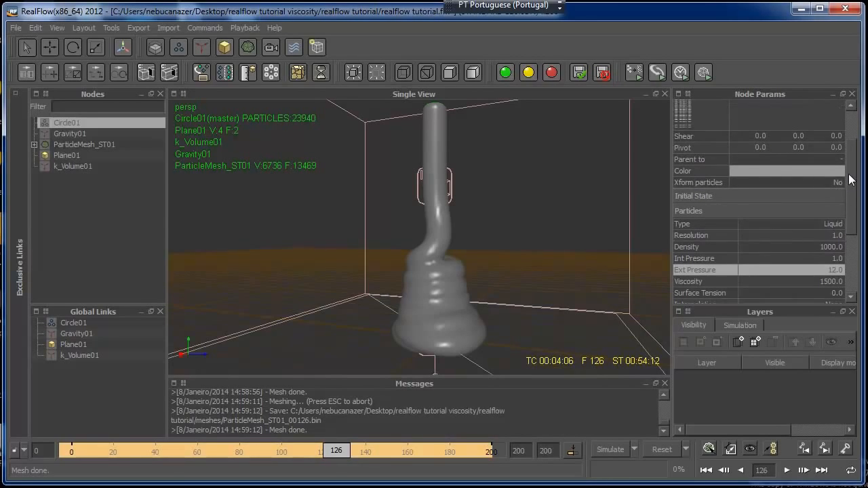
scroll(850, 163, "down", 5)
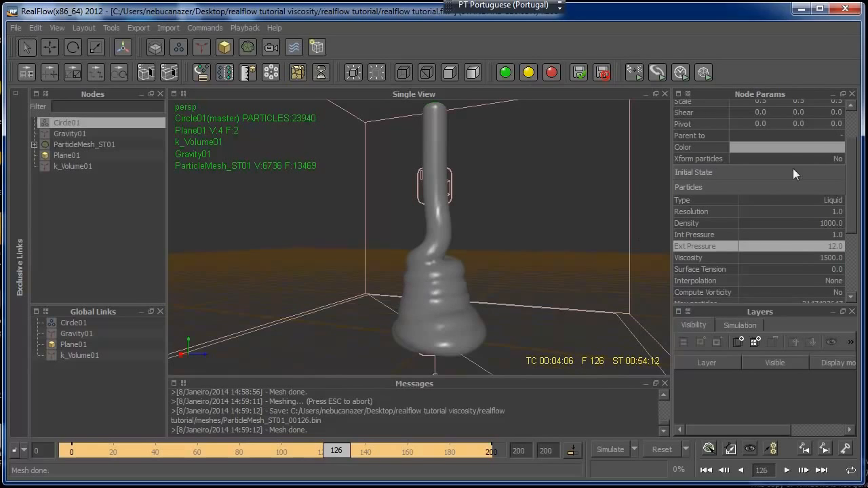
scroll(850, 168, "up", 5)
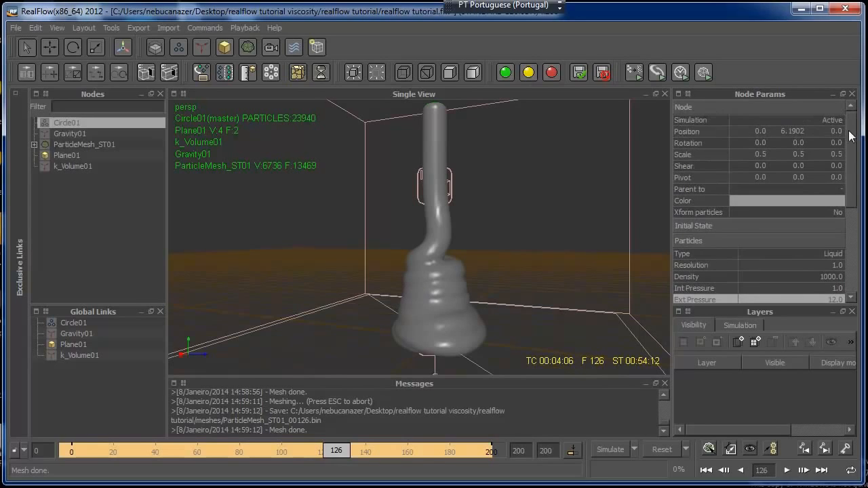
Check the blend factor and radius of the Circle01 field inside the particle mesh, then deselect it
left_click(34, 145)
left_click(68, 155)
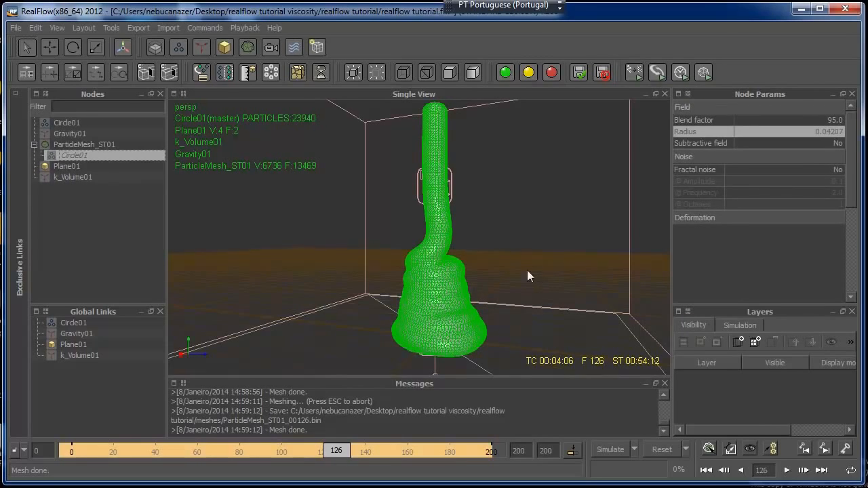
left_click(102, 217)
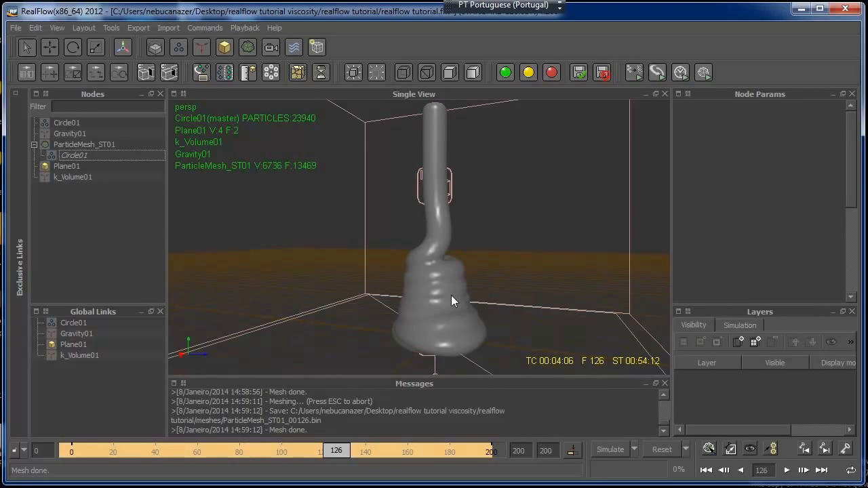
Scrub the simulation back to frame 0 and forward to frame 112 to review the coiling fluid
mouse_move(337, 450)
left_mouse_down()
mouse_move(161, 451)
mouse_move(351, 450)
mouse_move(337, 450)
left_mouse_up()
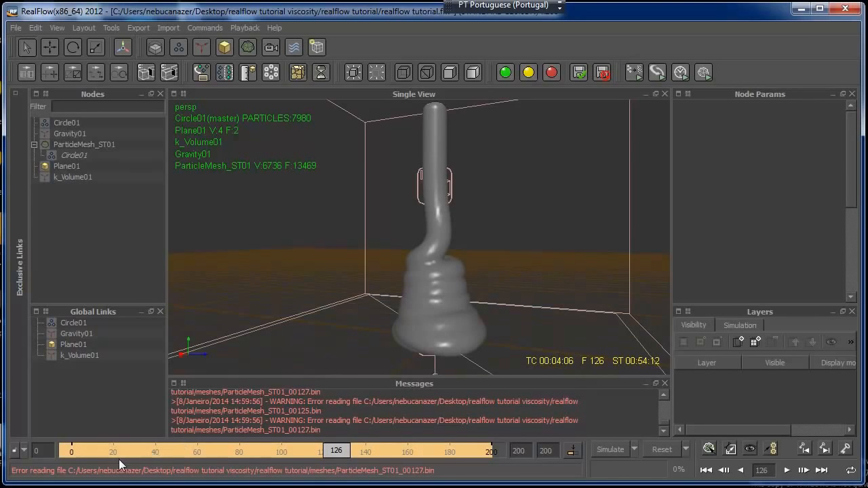
mouse_move(337, 451)
left_mouse_down()
mouse_move(205, 466)
mouse_move(70, 463)
left_mouse_up()
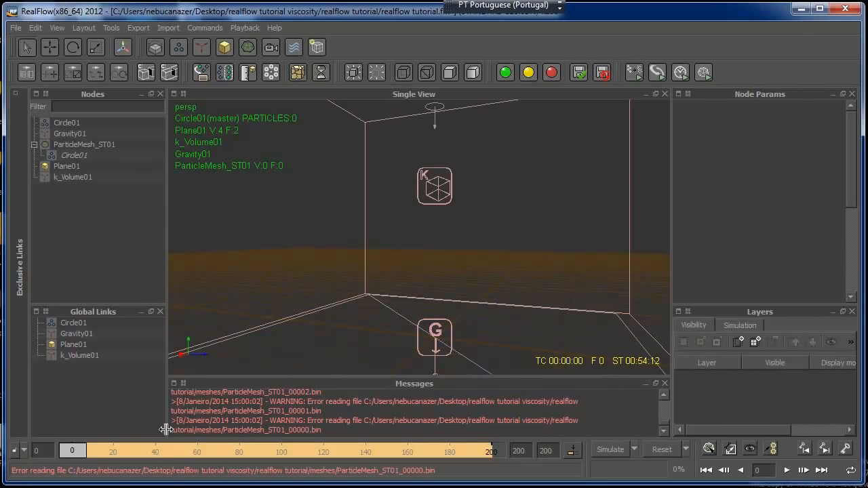
left_click_drag(72, 451, 307, 450)
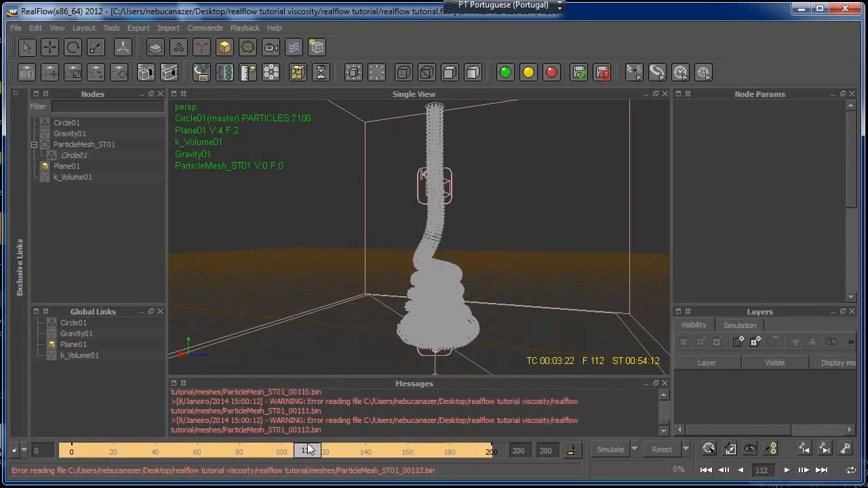